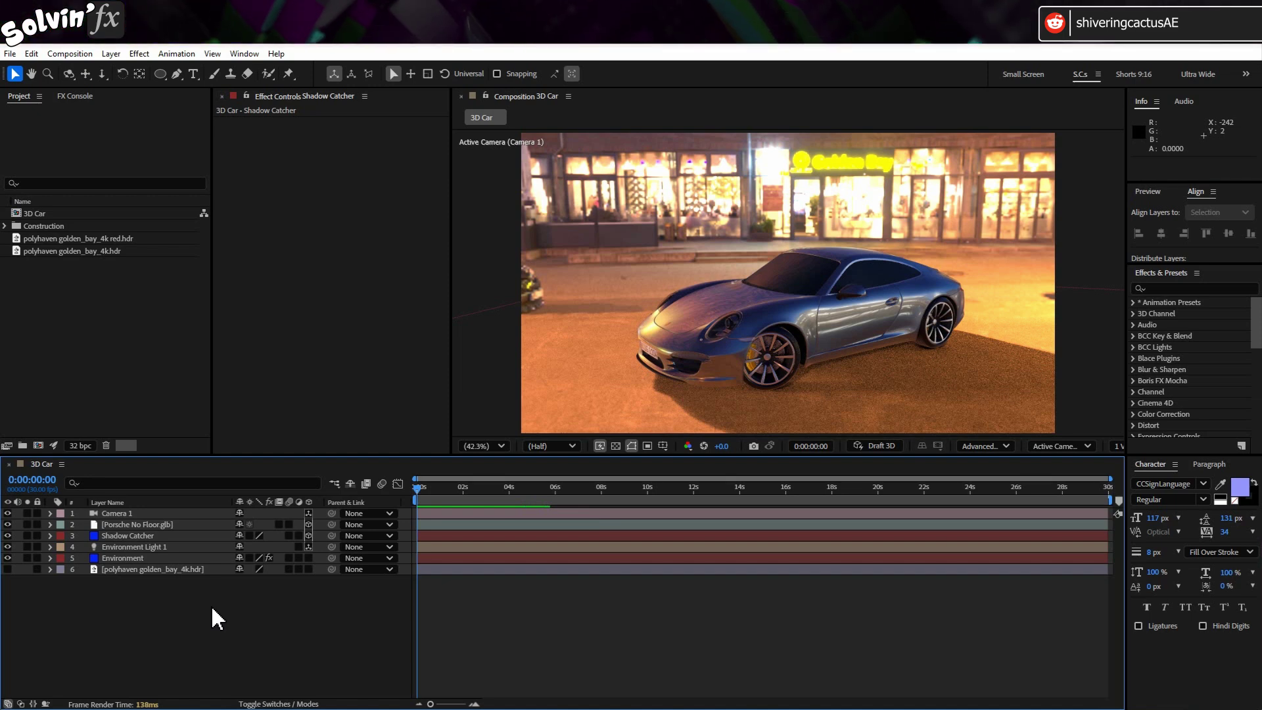
# Step: Add a new adjustment layer placed just below Camera 1
pyautogui.click(112, 54)
pyautogui.moveTo(132, 69)
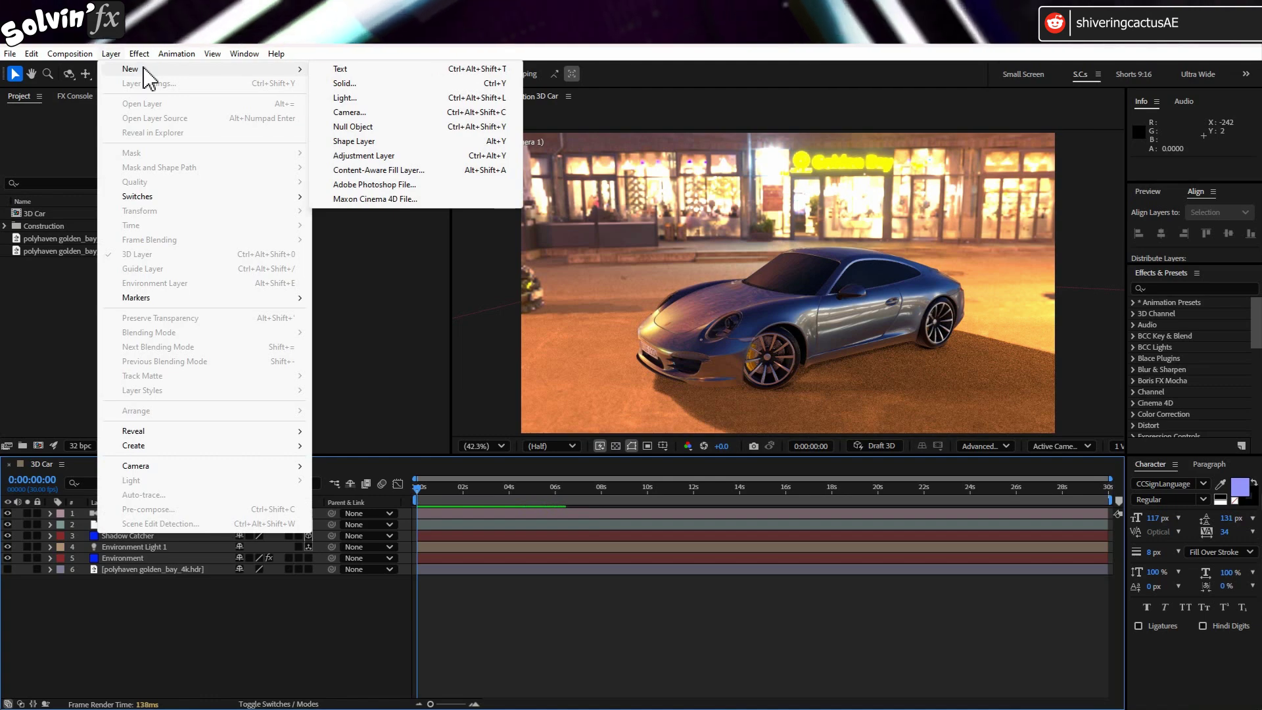
pyautogui.click(384, 156)
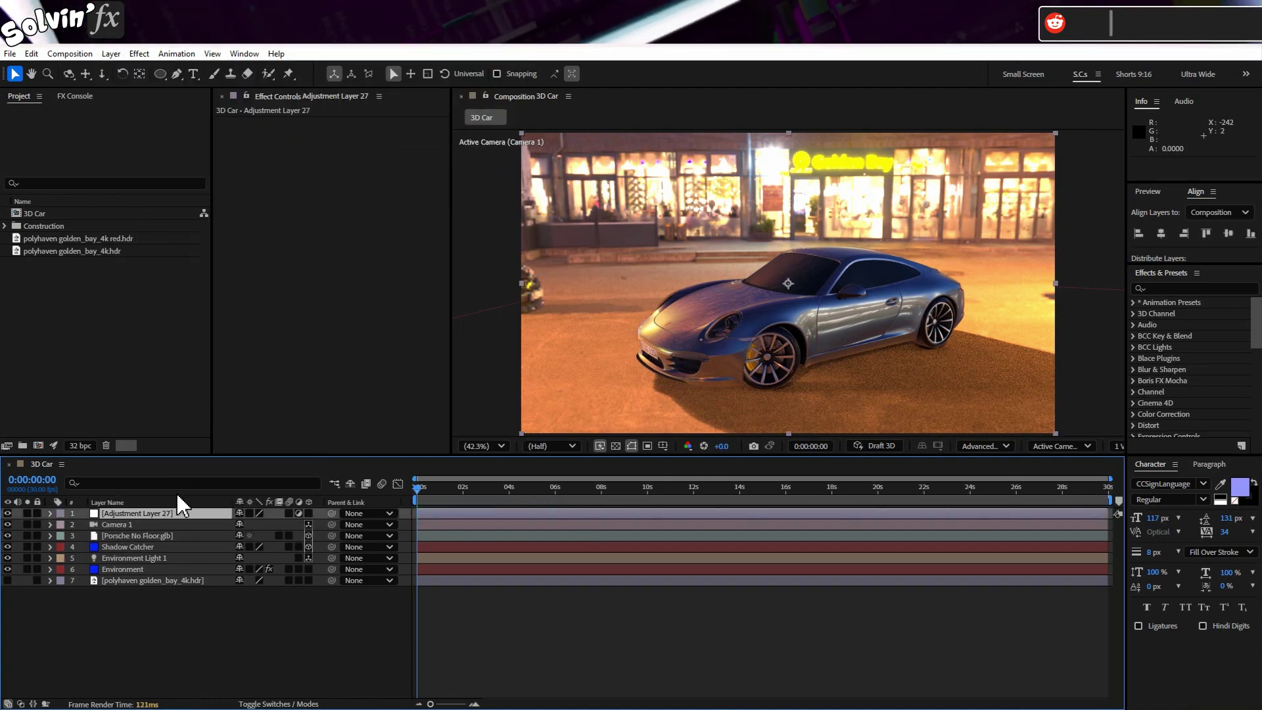
pyautogui.moveTo(171, 517); pyautogui.dragTo(172, 529)
# Step: Apply the Tritone effect to the adjustment layer with red midtones
pyautogui.click(136, 54)
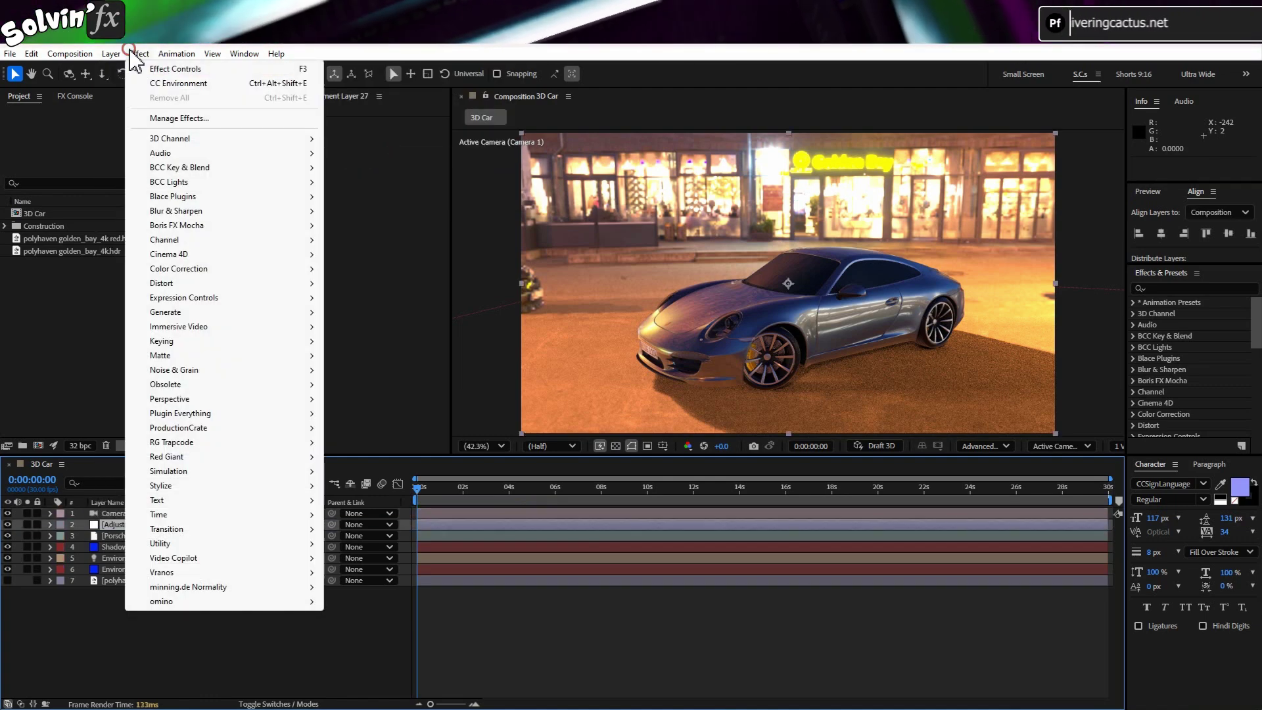
pyautogui.moveTo(179, 268)
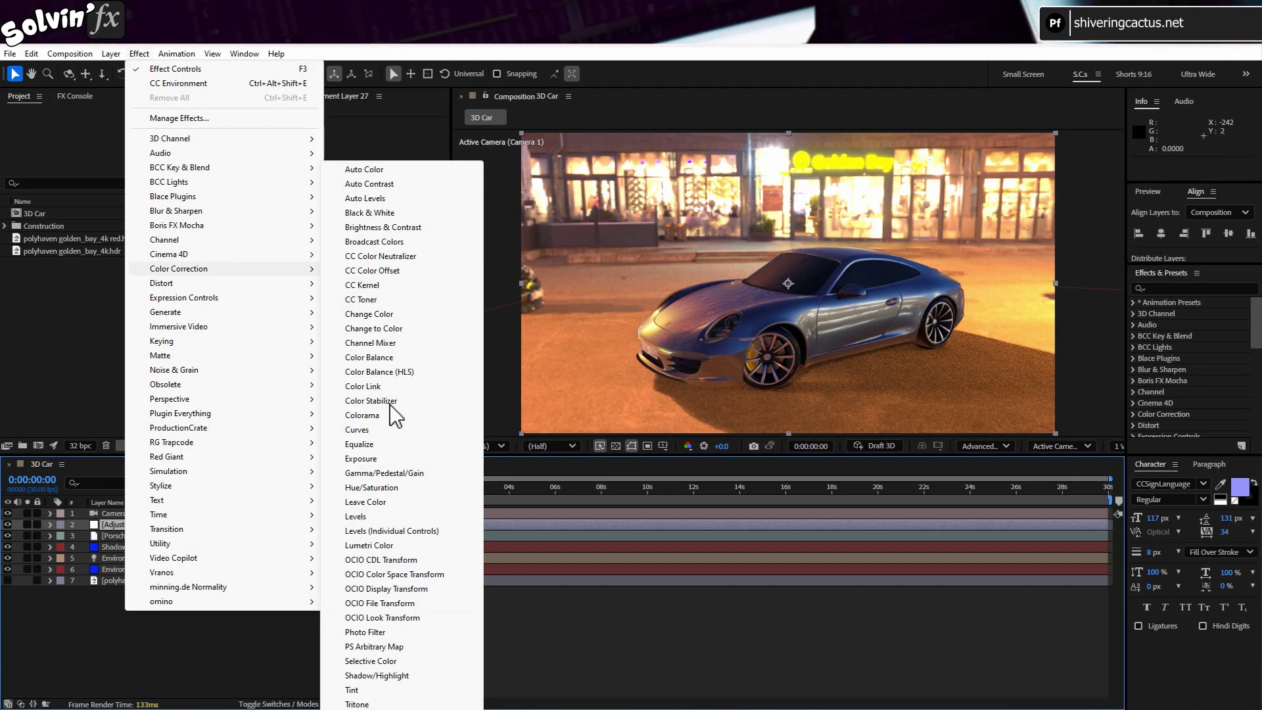
pyautogui.click(358, 704)
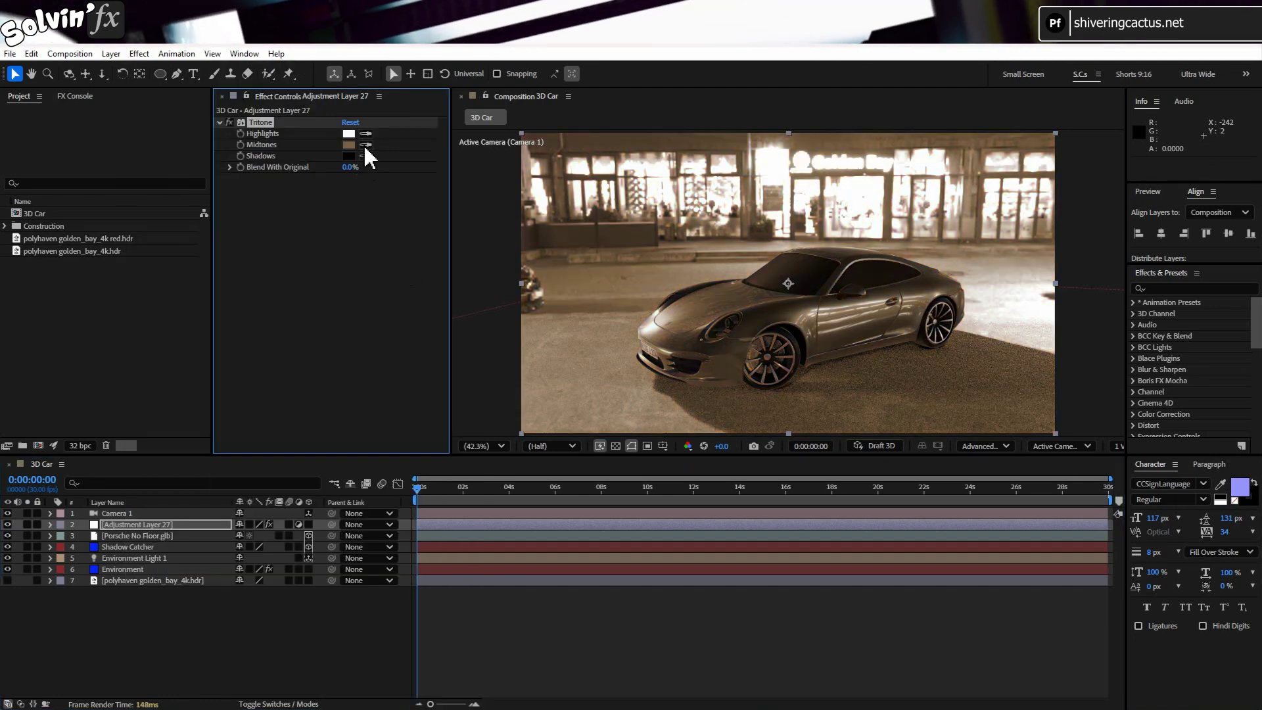
pyautogui.click(349, 144)
pyautogui.moveTo(616, 335); pyautogui.dragTo(654, 320)
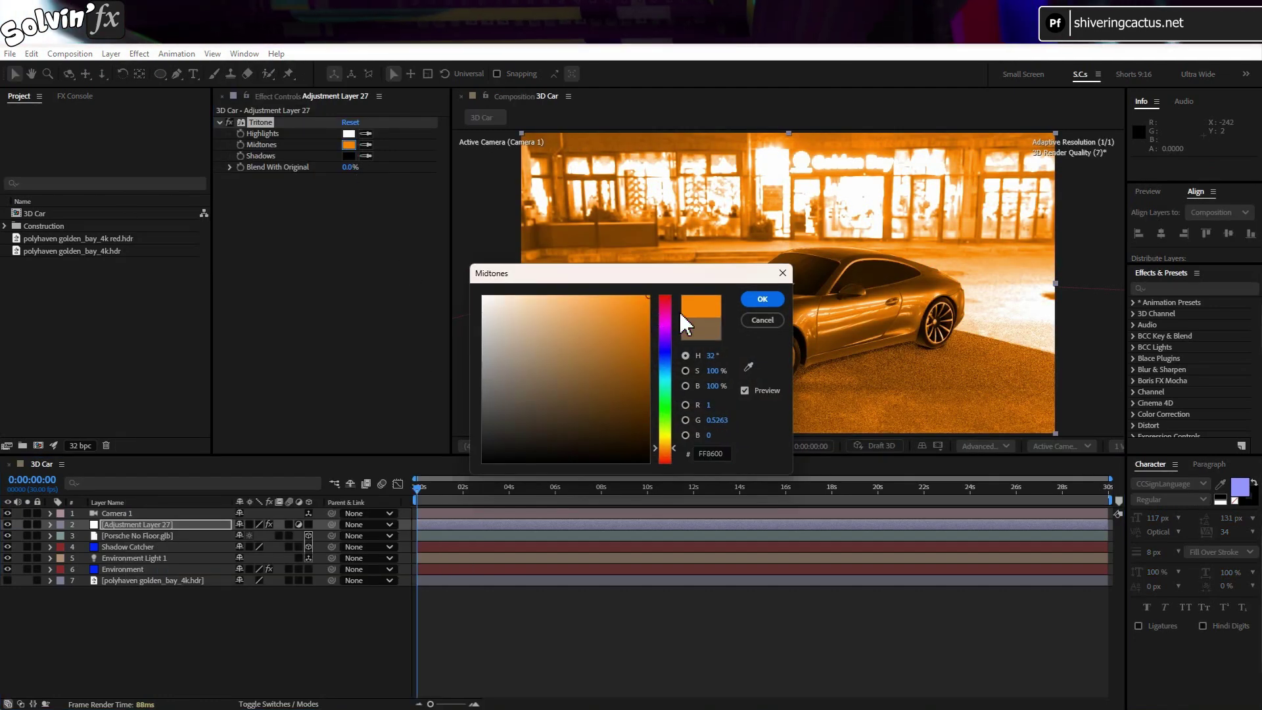
pyautogui.click(666, 298)
pyautogui.click(755, 298)
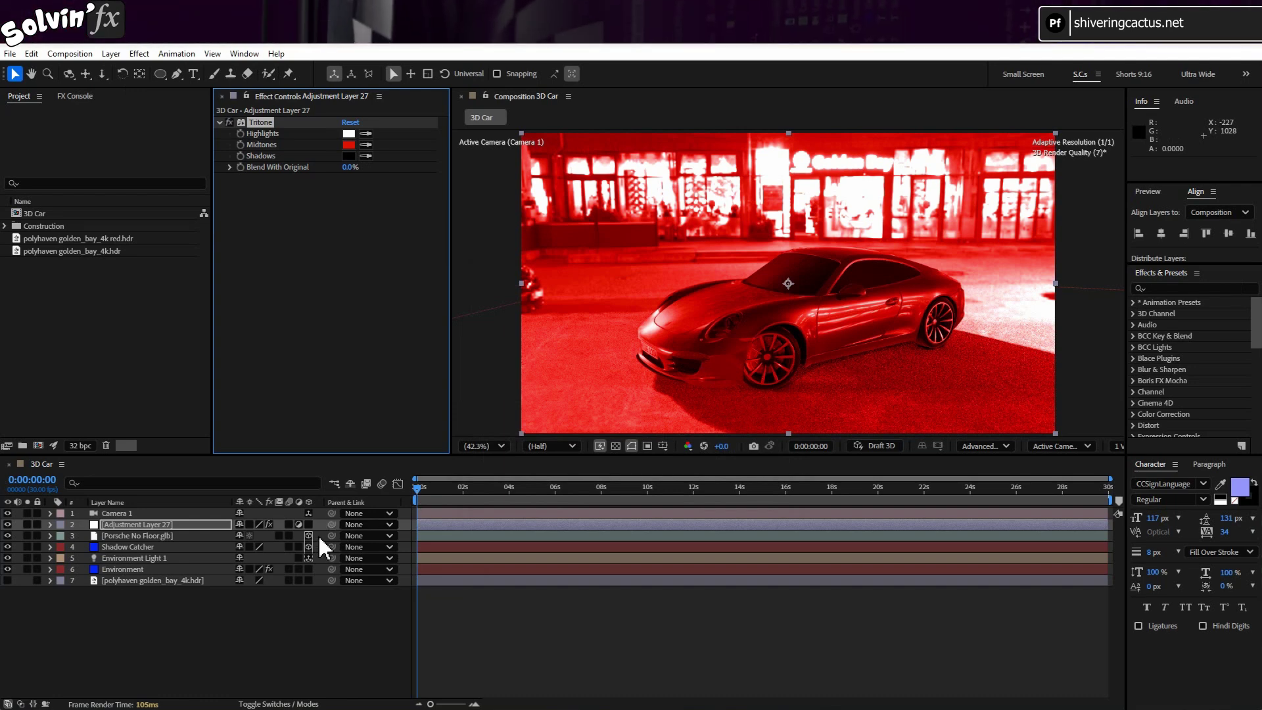
# Step: Set the adjustment layer's track matte to the Porsche layer
pyautogui.click(301, 702)
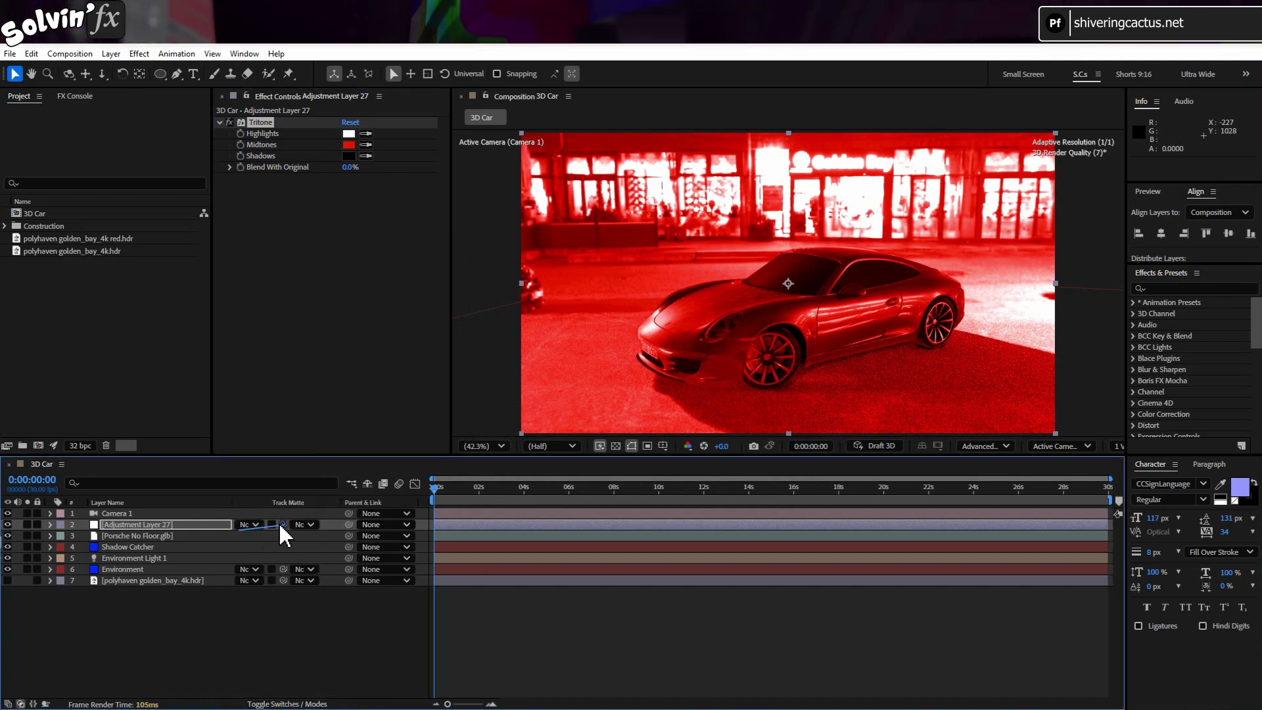
pyautogui.moveTo(283, 534); pyautogui.dragTo(178, 538)
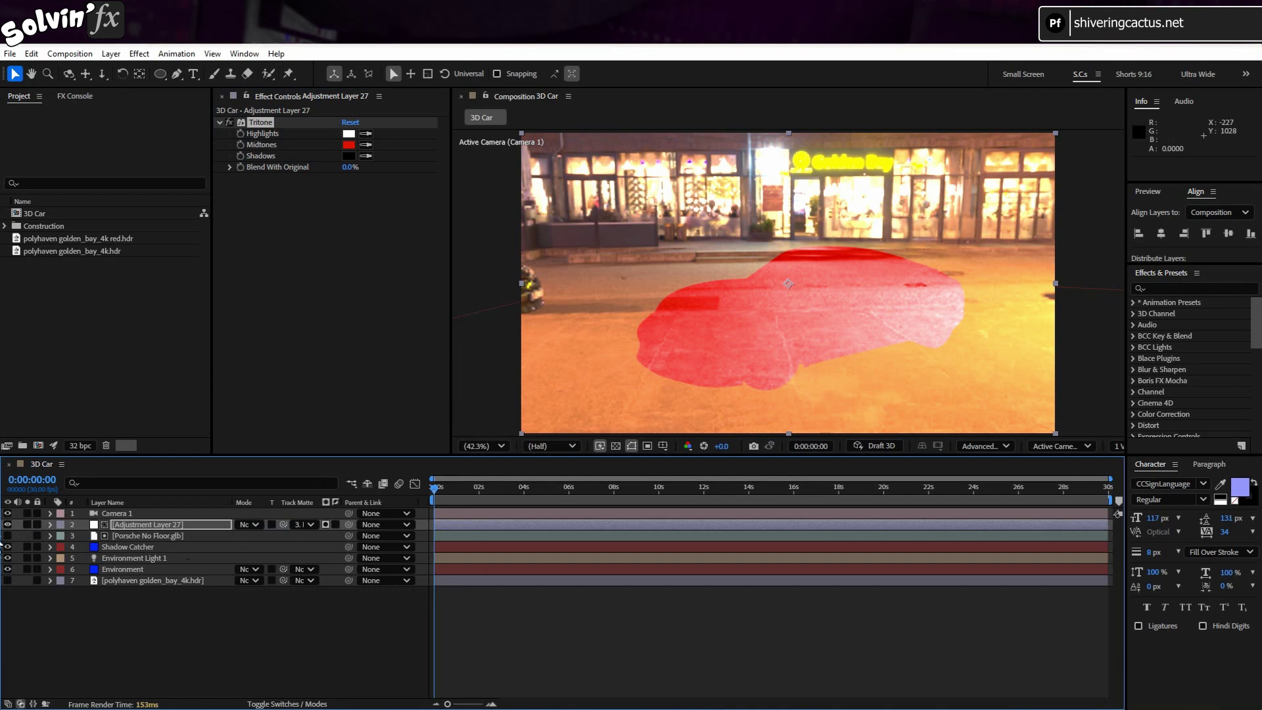
pyautogui.click(156, 649)
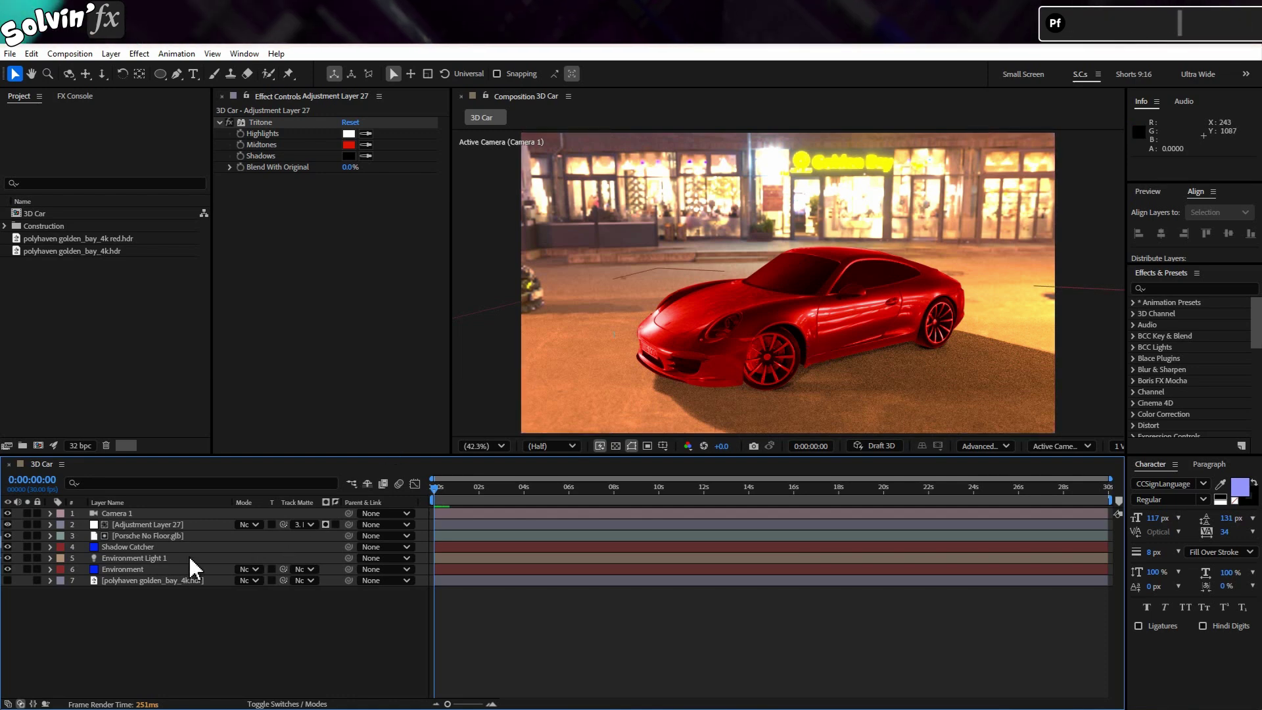
# Step: Hide the red tint adjustment layer and add the red HDR image to the composition
pyautogui.click(199, 536)
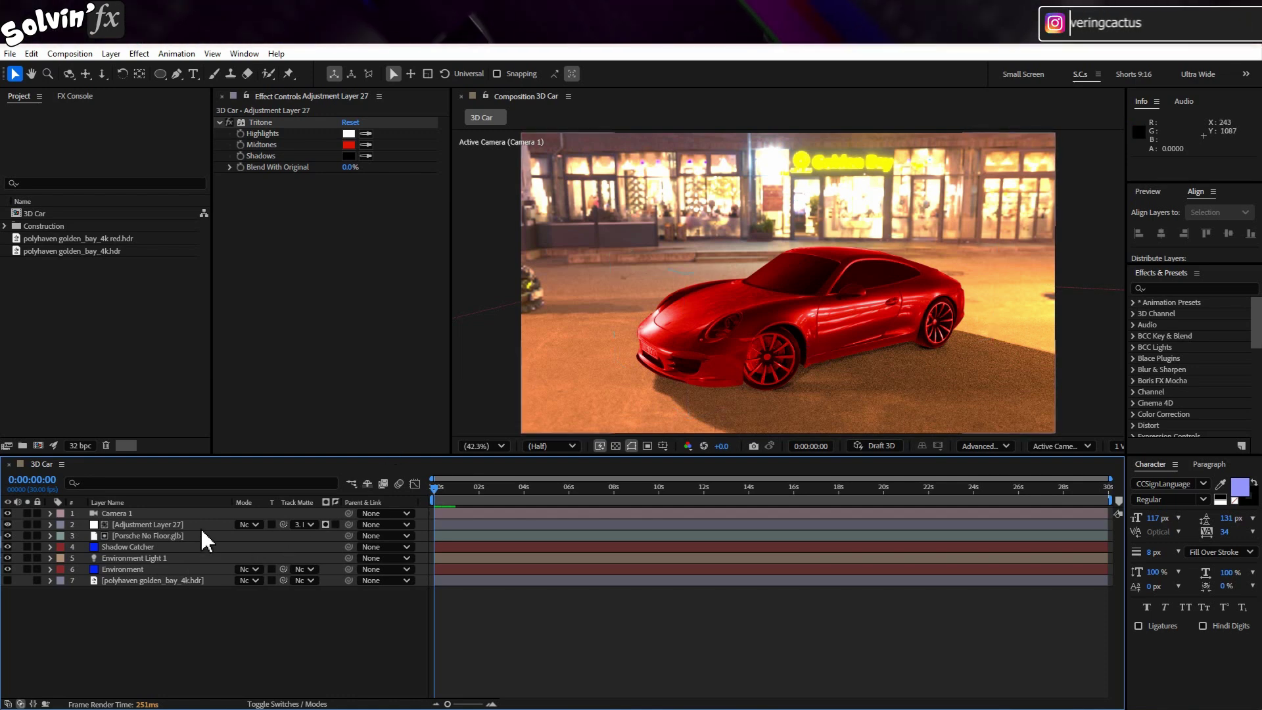
pyautogui.click(200, 527)
pyautogui.click(9, 524)
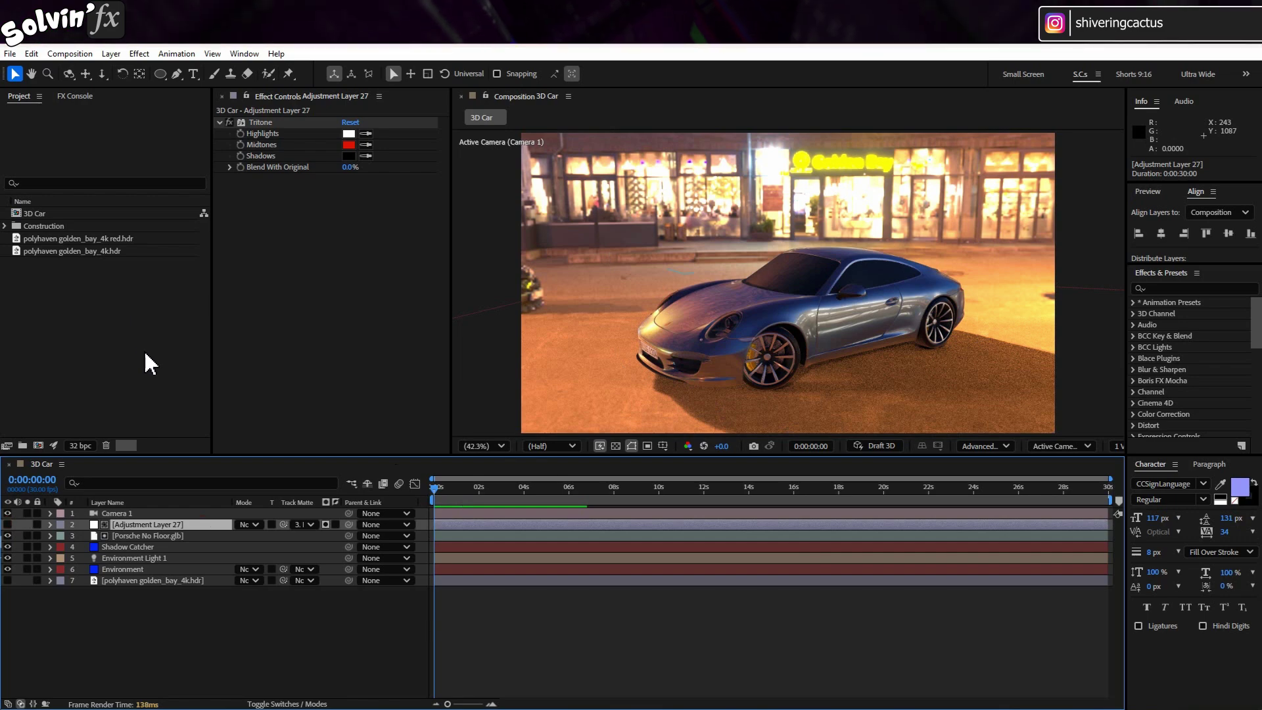
pyautogui.click(79, 238)
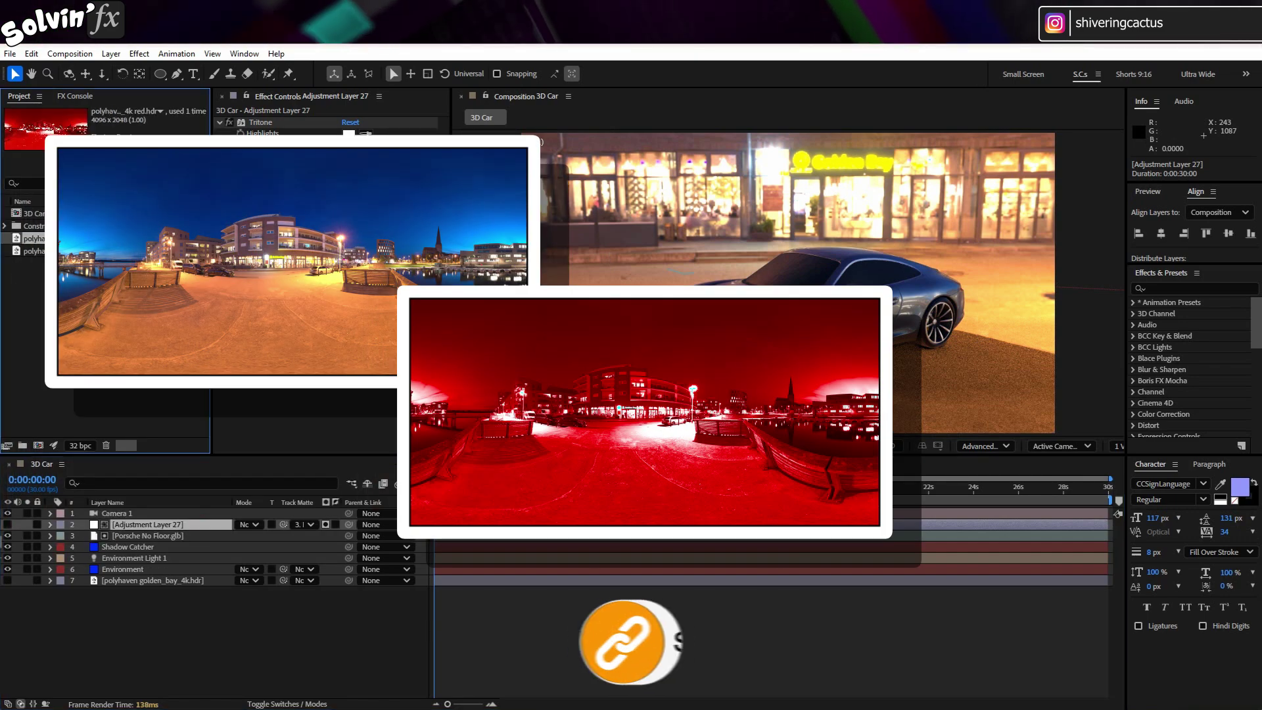
pyautogui.moveTo(79, 238); pyautogui.dragTo(138, 612)
# Step: Set Environment Light 1's source to the red HDR image
pyautogui.click(136, 560)
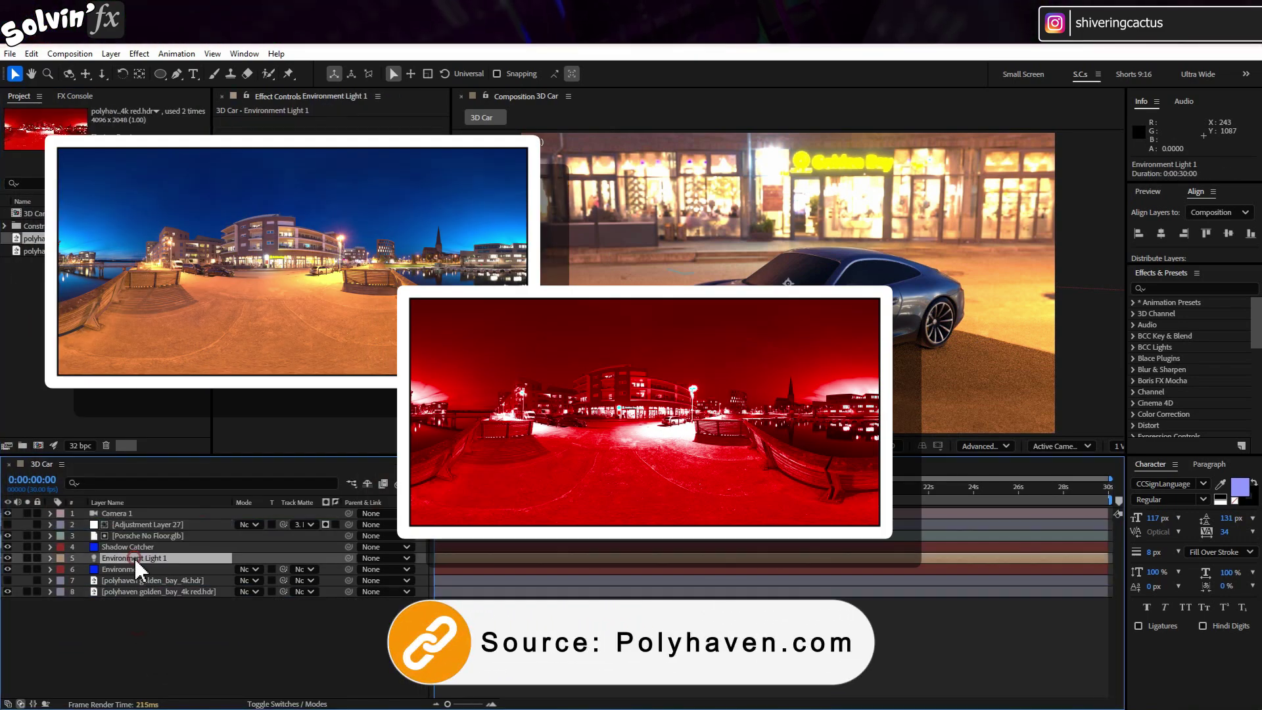
pyautogui.click(49, 559)
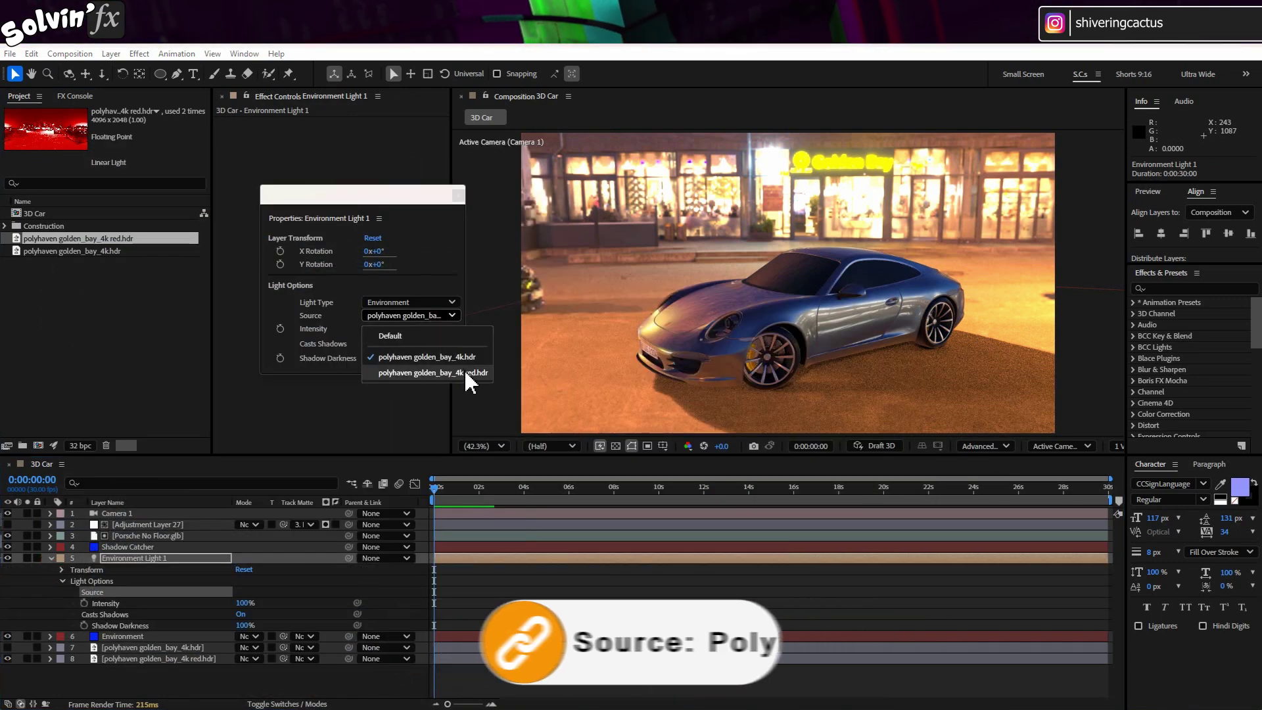
pyautogui.click(466, 374)
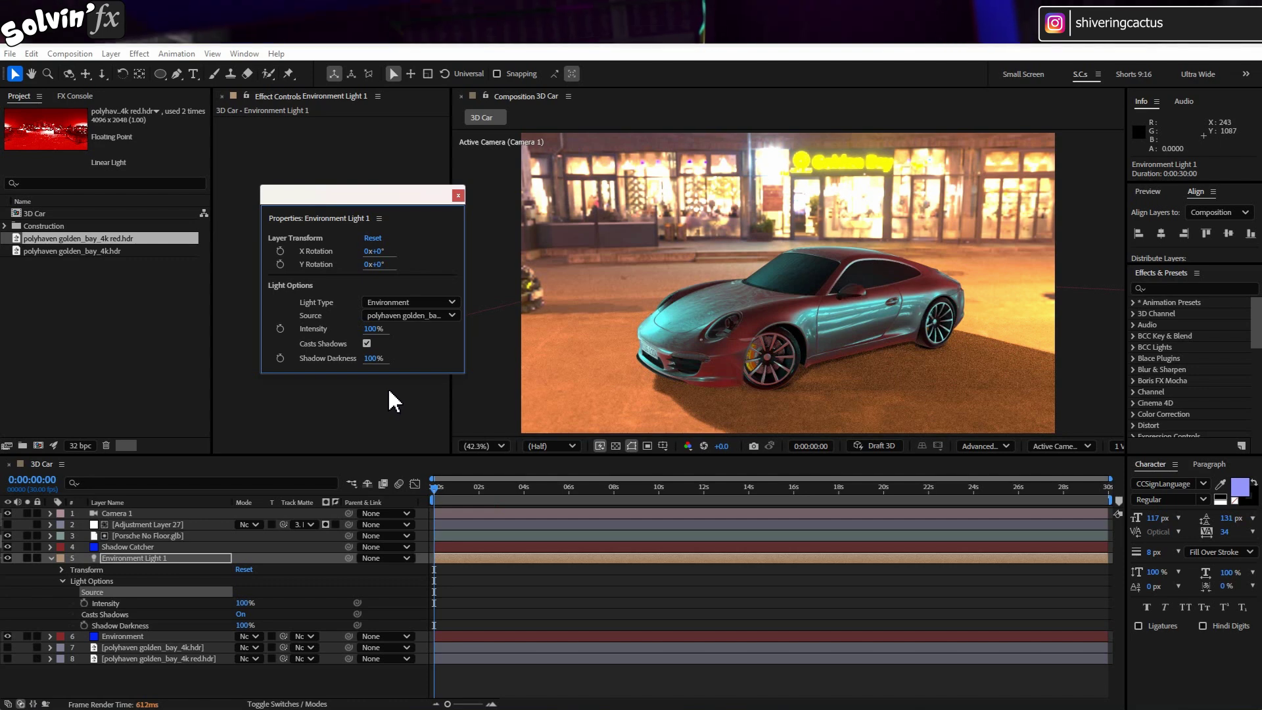
pyautogui.click(406, 316)
pyautogui.click(430, 359)
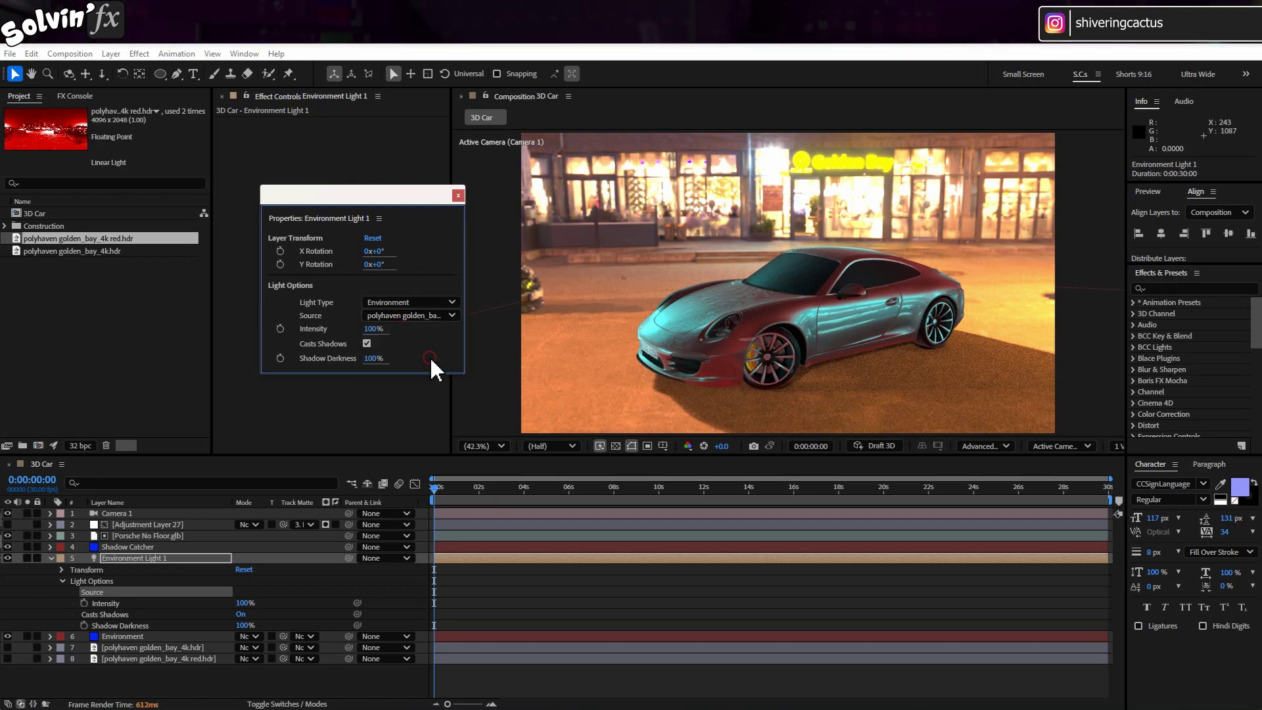
pyautogui.click(455, 198)
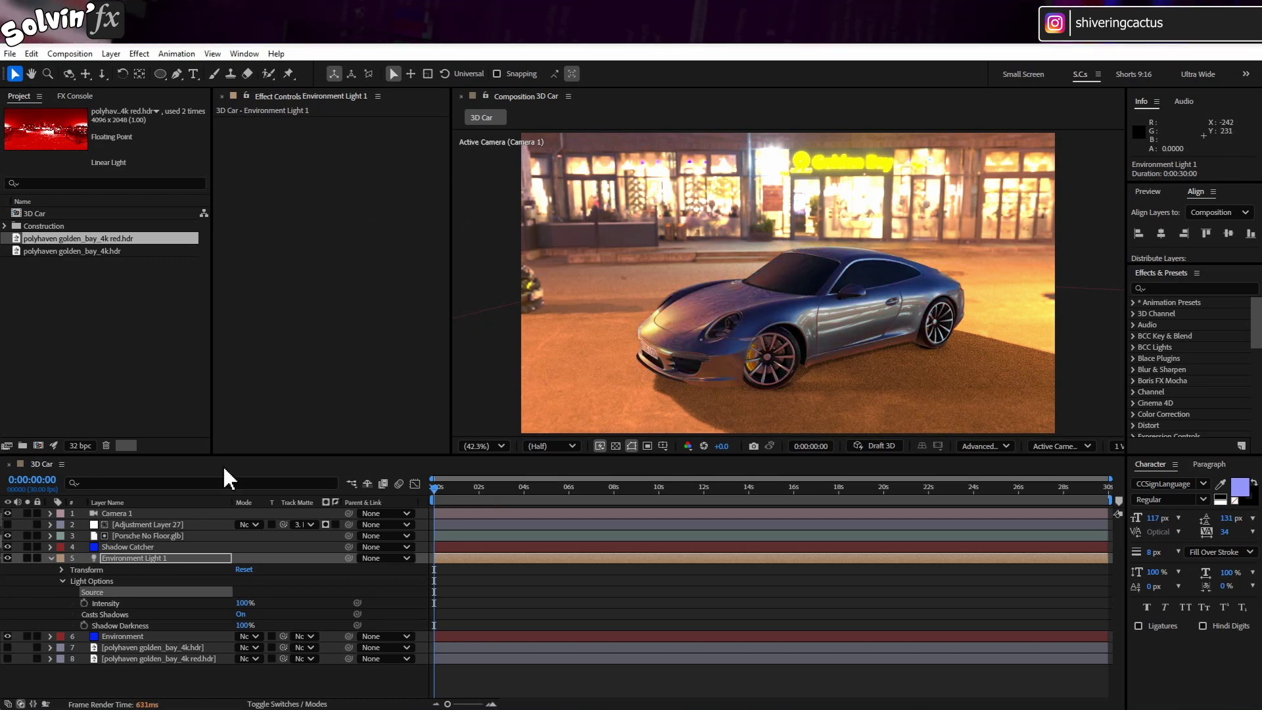
pyautogui.click(56, 559)
pyautogui.click(111, 53)
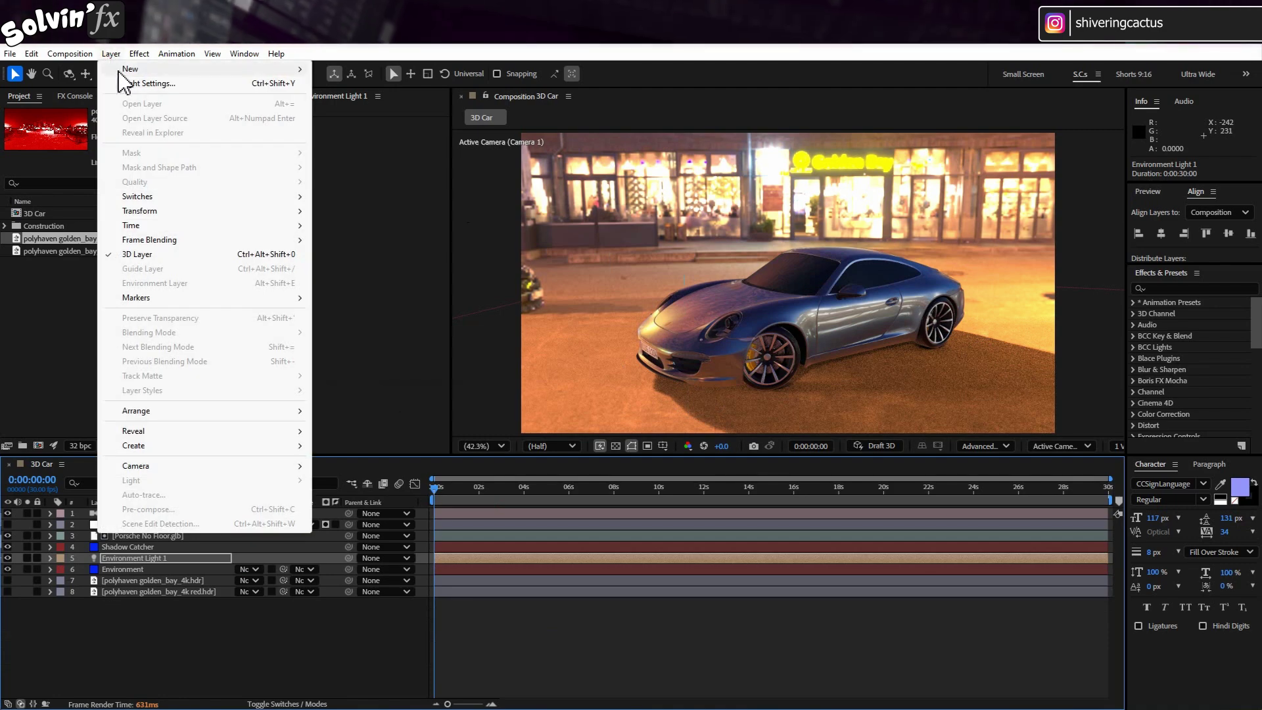
pyautogui.click(375, 98)
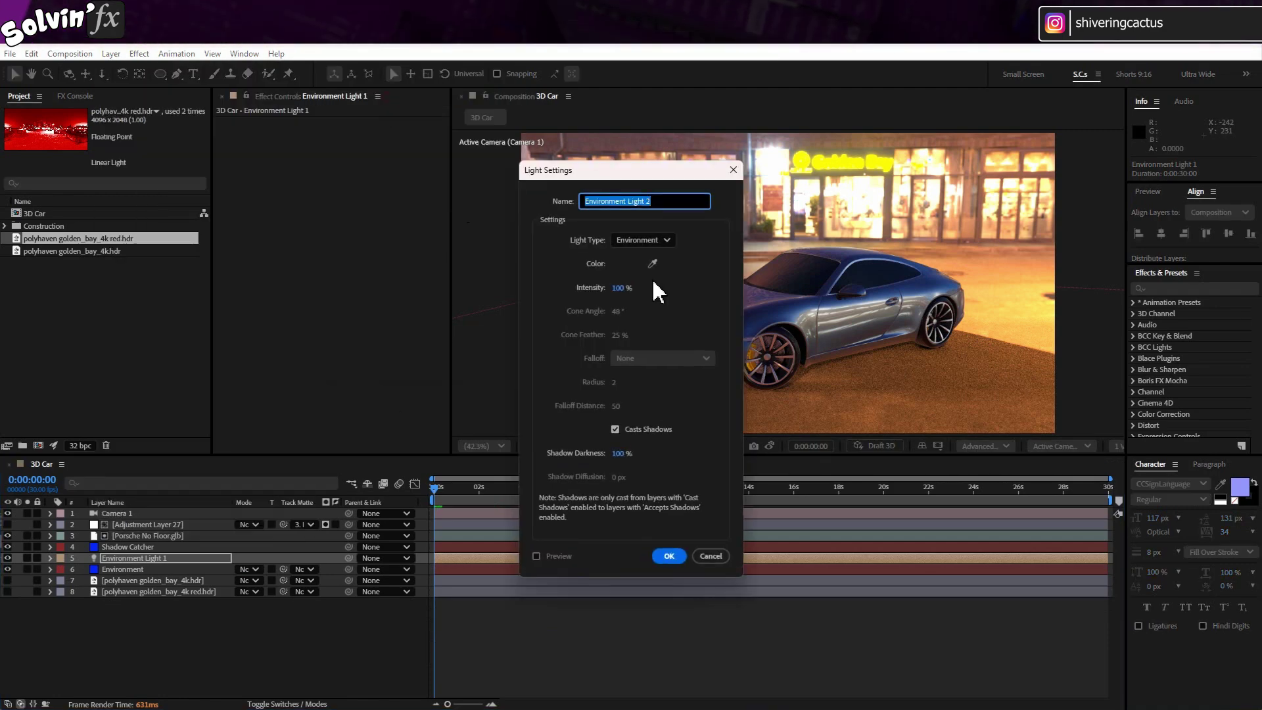
pyautogui.click(665, 241)
pyautogui.click(641, 309)
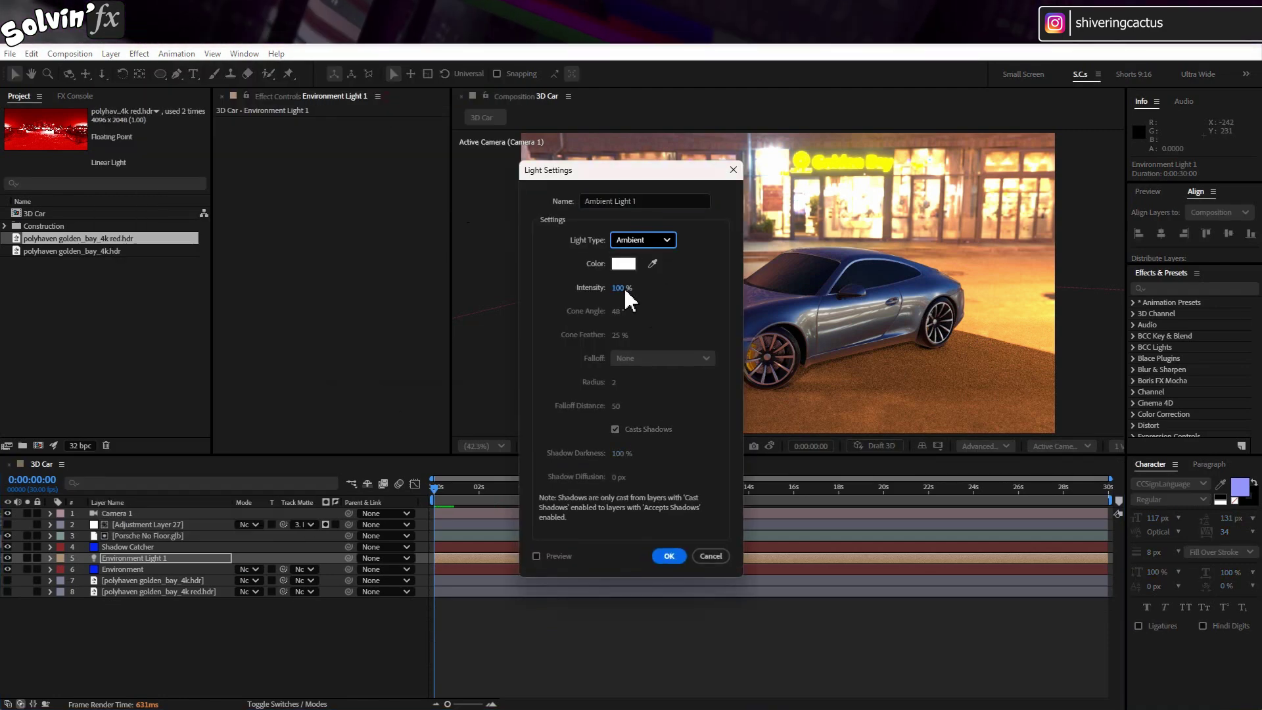
pyautogui.click(623, 264)
pyautogui.click(761, 298)
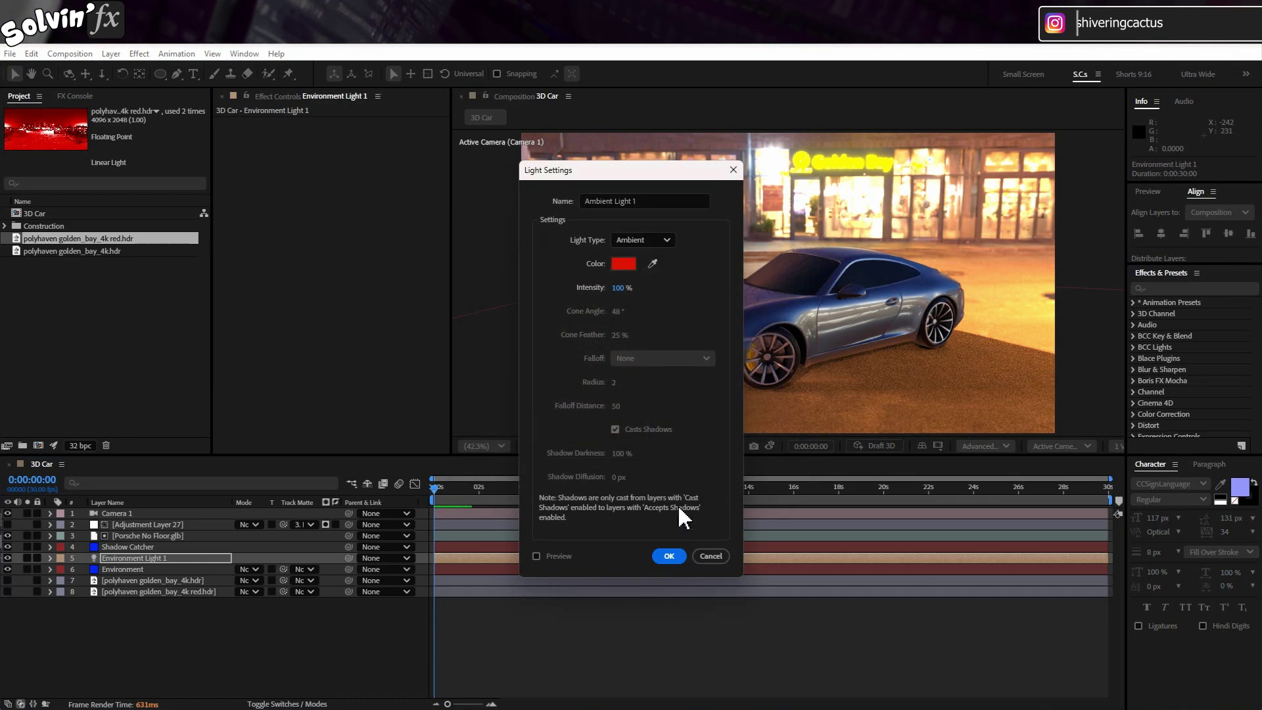
pyautogui.click(672, 557)
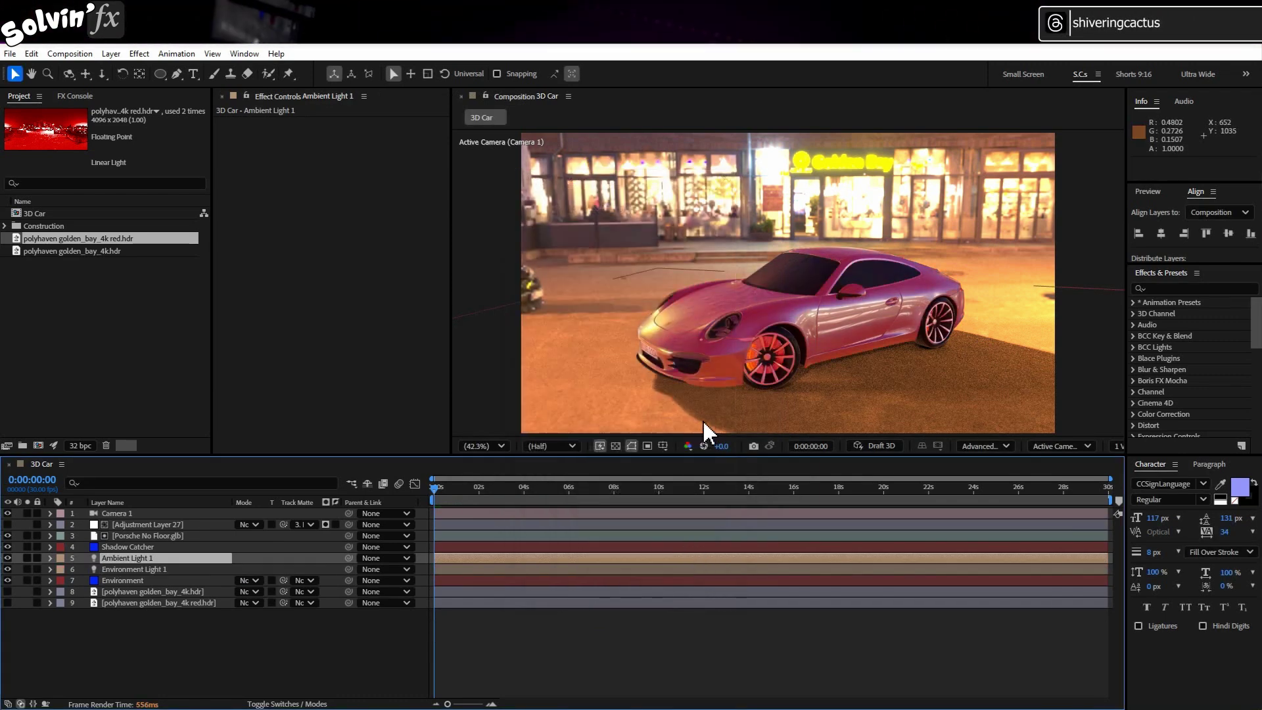
pyautogui.click(182, 561)
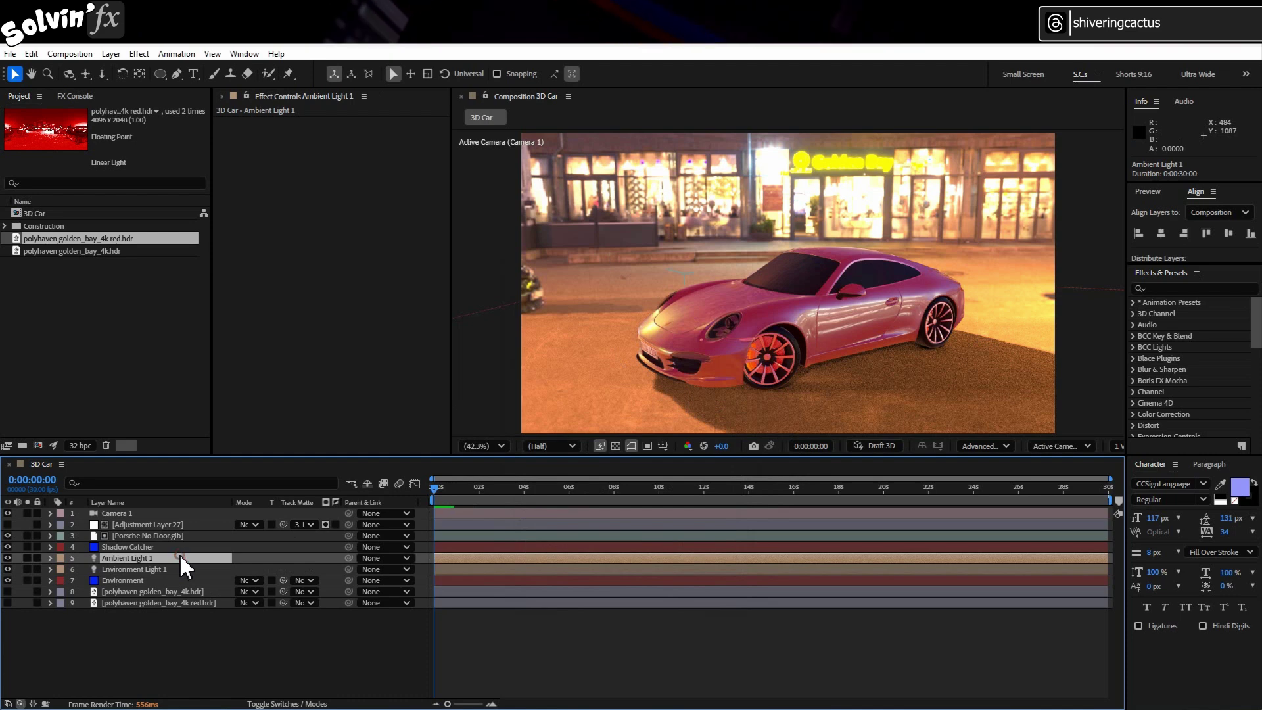
pyautogui.press('Delete')
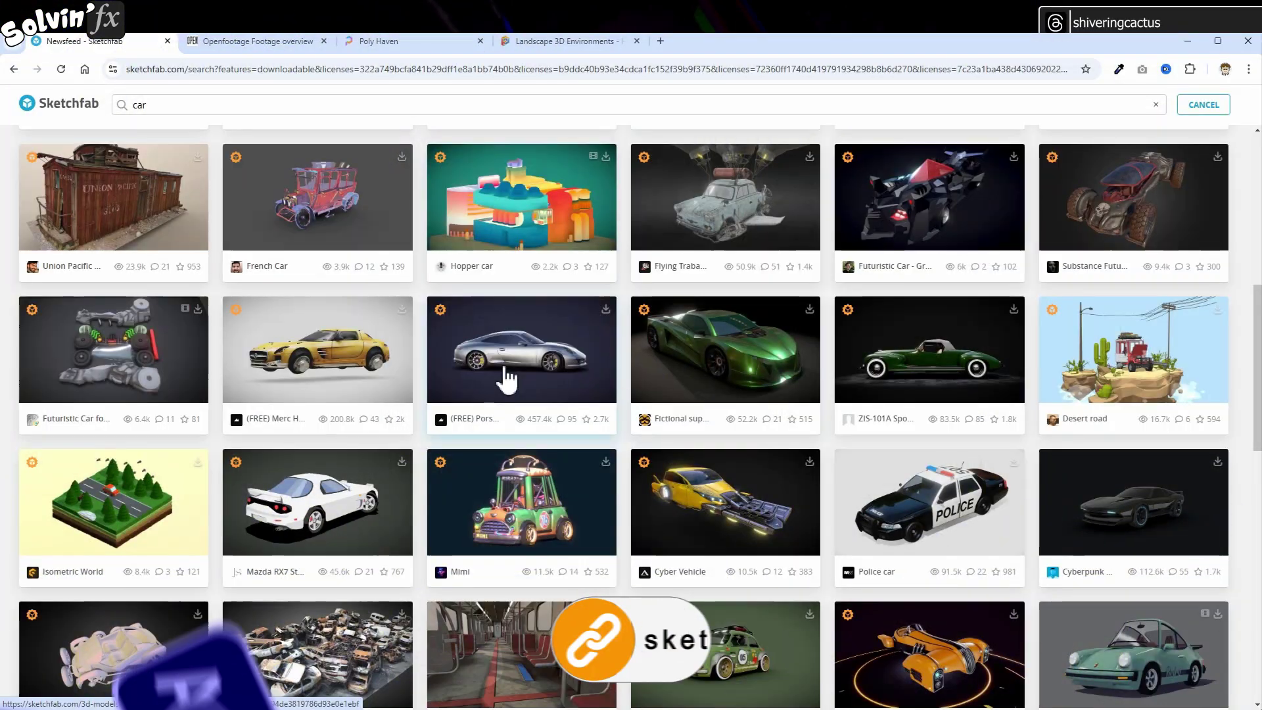
# Step: Open the free Porsche 911 Carrera 4S result and show its download formats
pyautogui.click(554, 380)
pyautogui.scroll(-1, 739, 380)
pyautogui.scroll(-2, 739, 381)
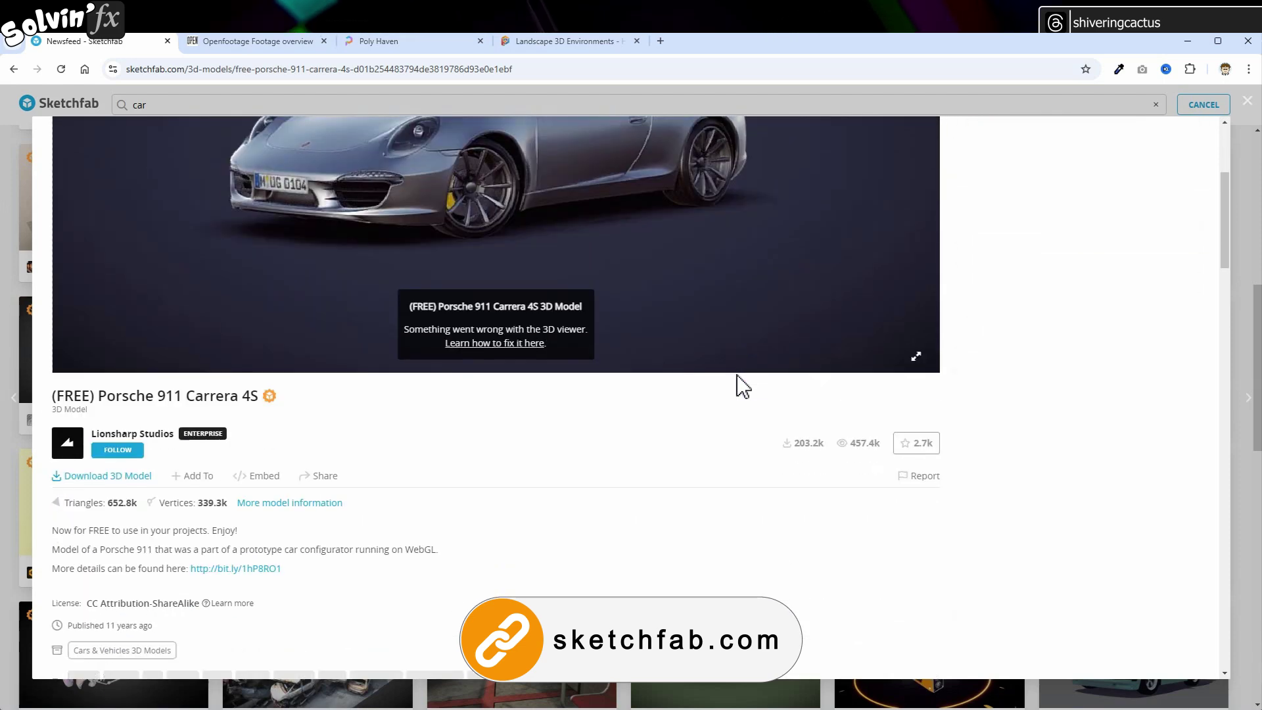
pyautogui.scroll(-1, 472, 418)
pyautogui.click(131, 411)
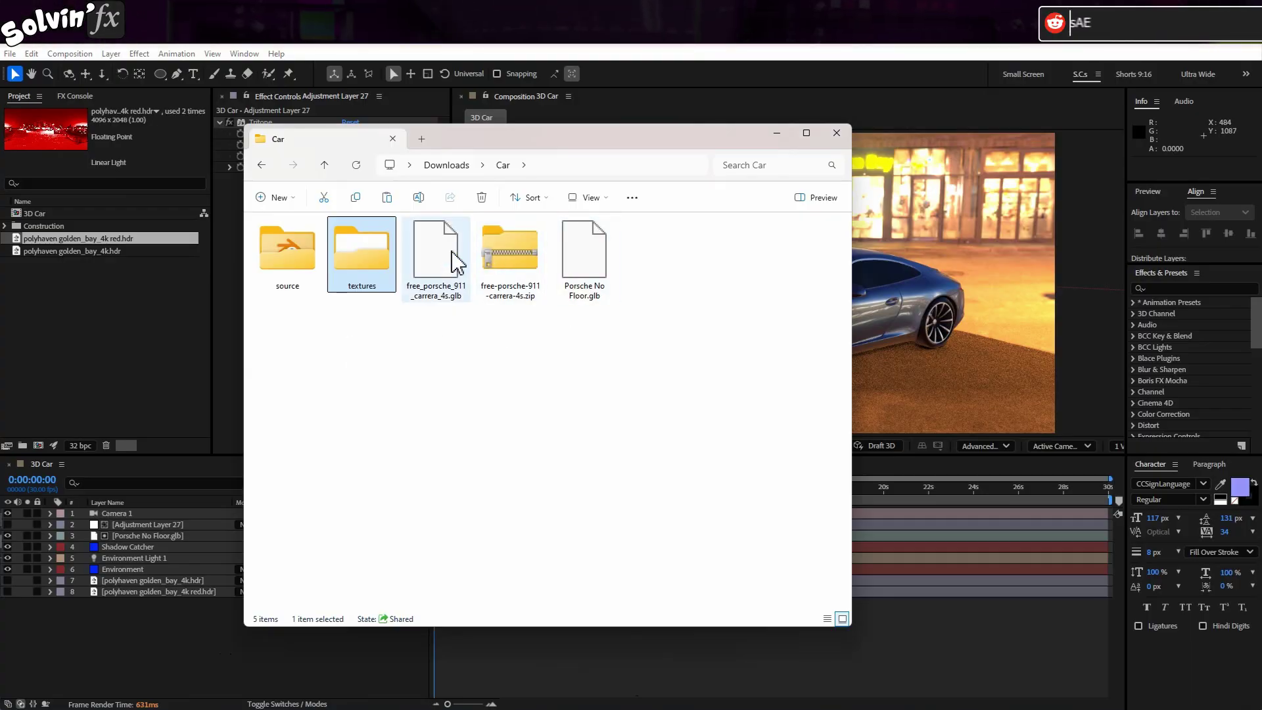
# Step: Open the source folder inside Downloads > Car
pyautogui.doubleClick(295, 254)
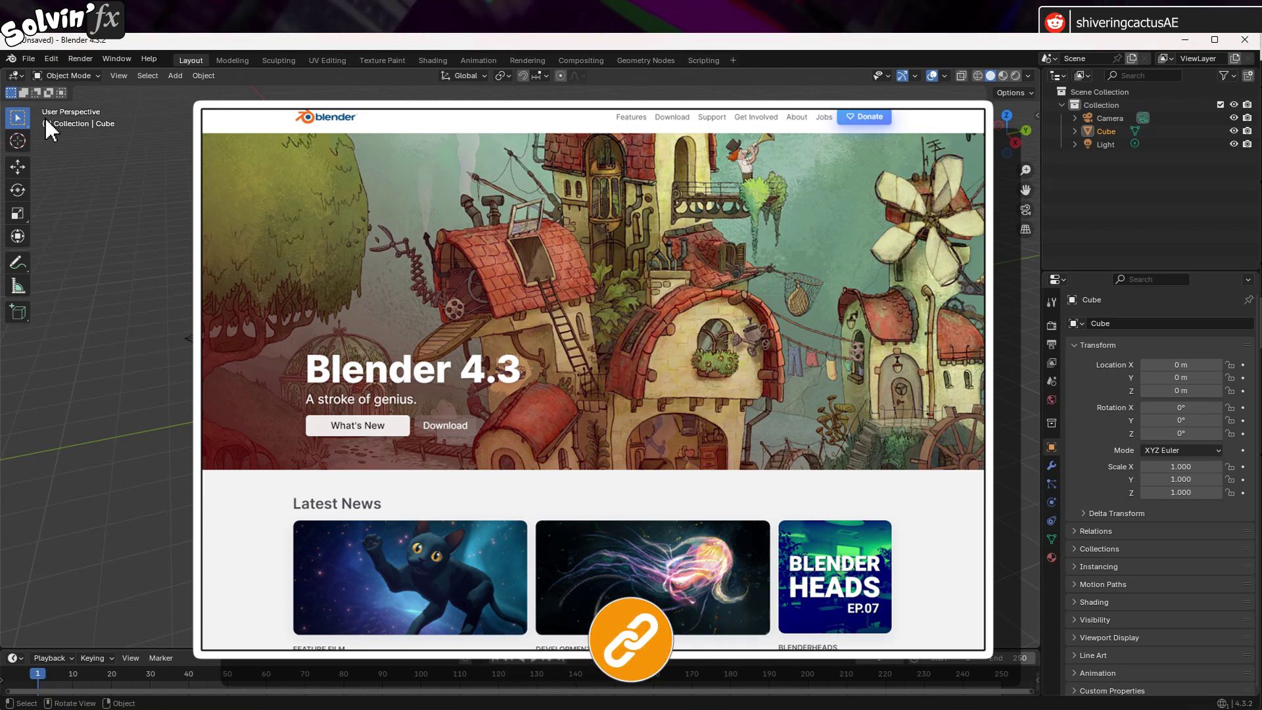
# Step: Open the car's .blend from Downloads\Car\source with Load UI unchecked
pyautogui.click(34, 59)
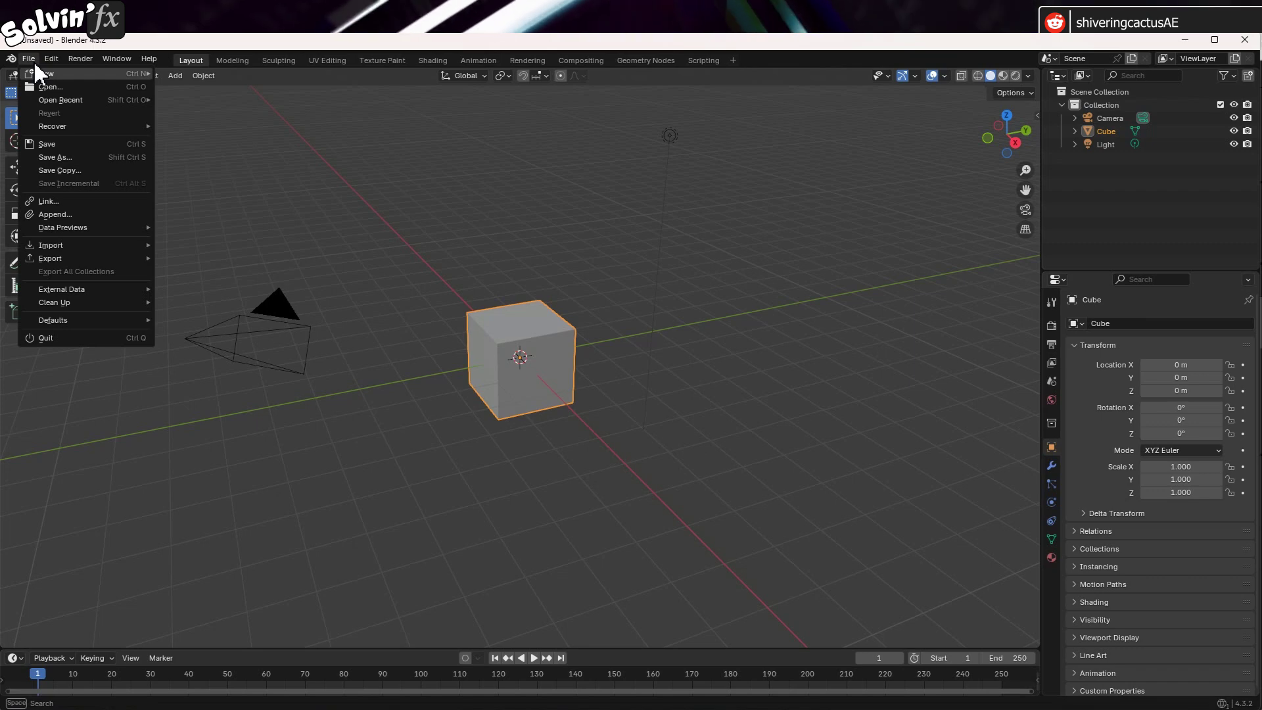
pyautogui.click(44, 84)
pyautogui.doubleClick(453, 179)
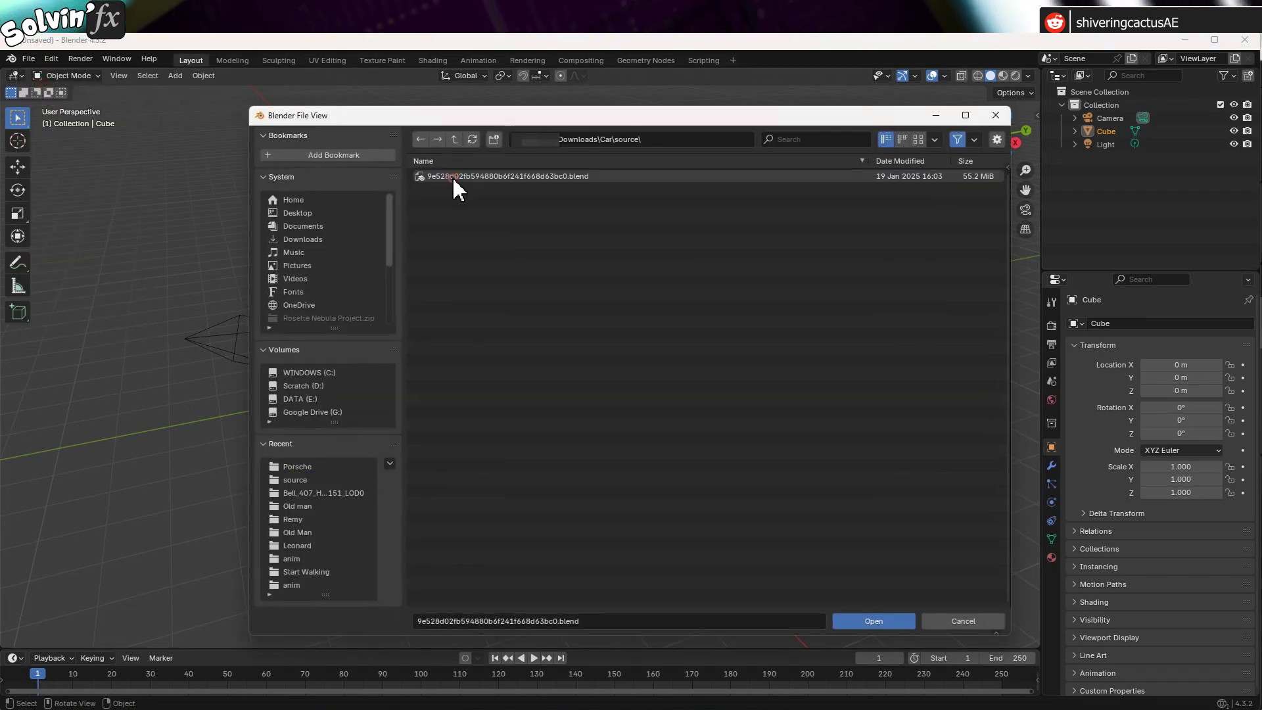
pyautogui.click(535, 178)
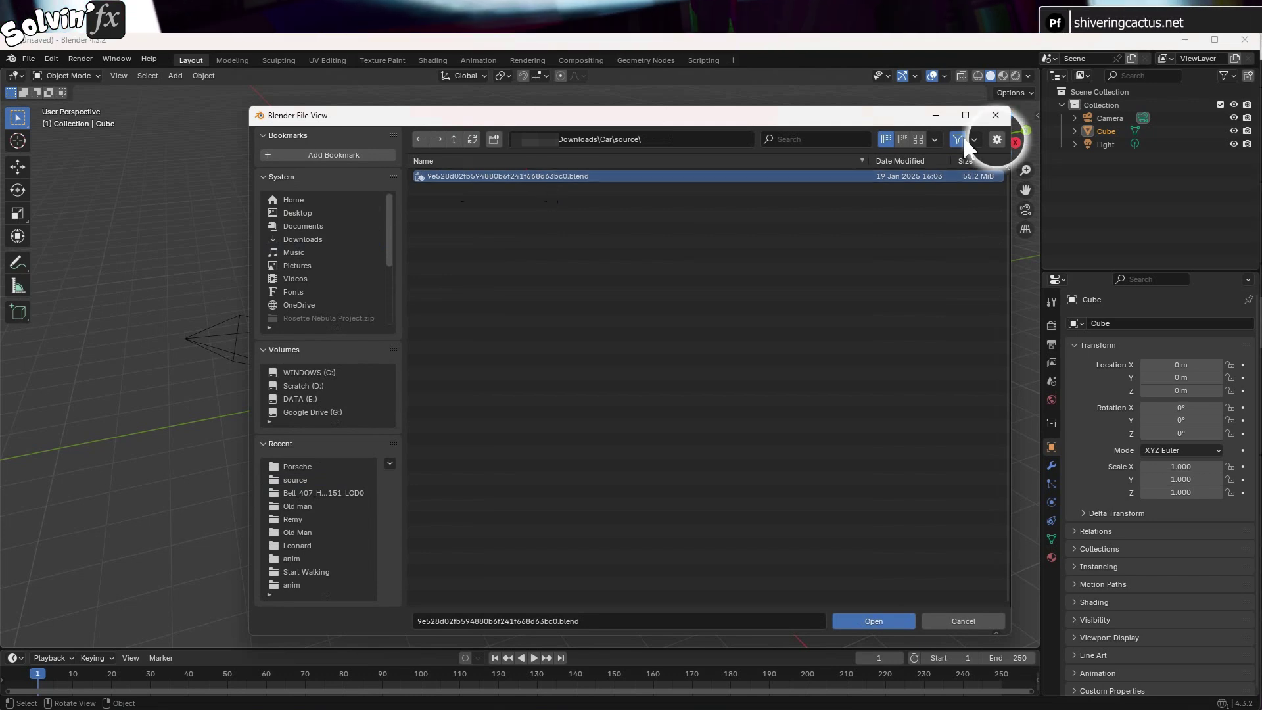
pyautogui.click(996, 140)
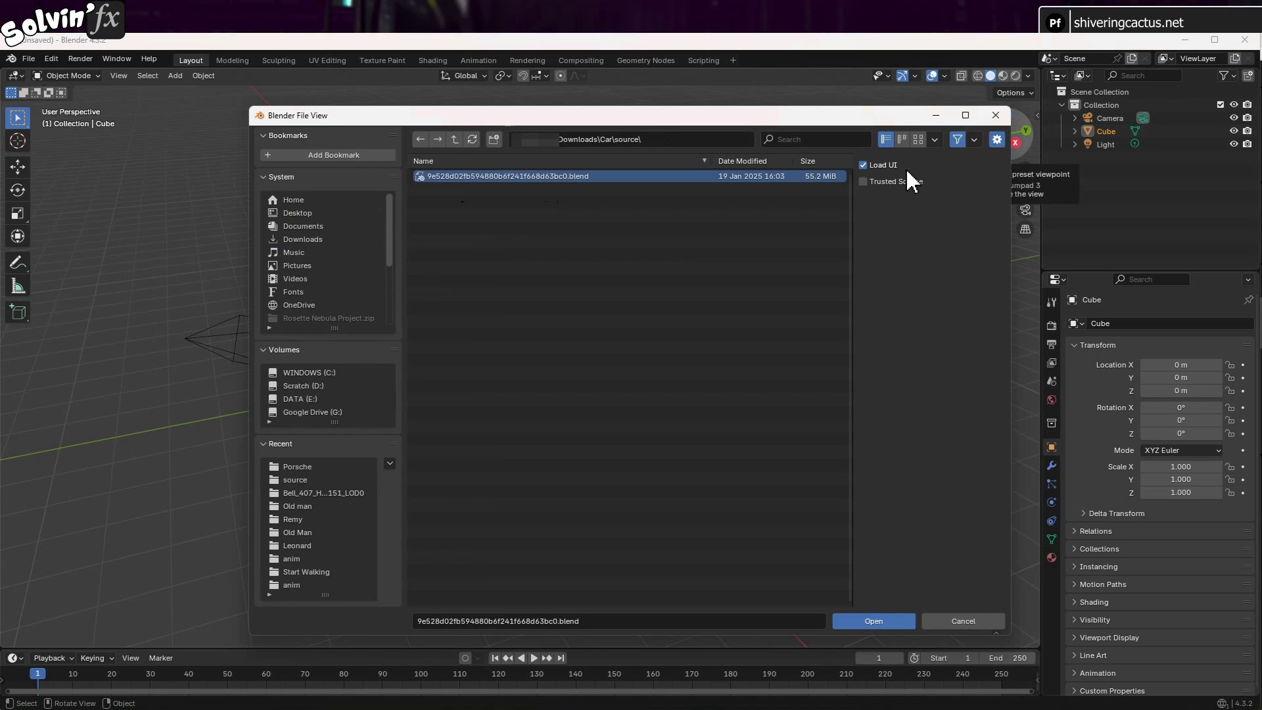
pyautogui.click(865, 164)
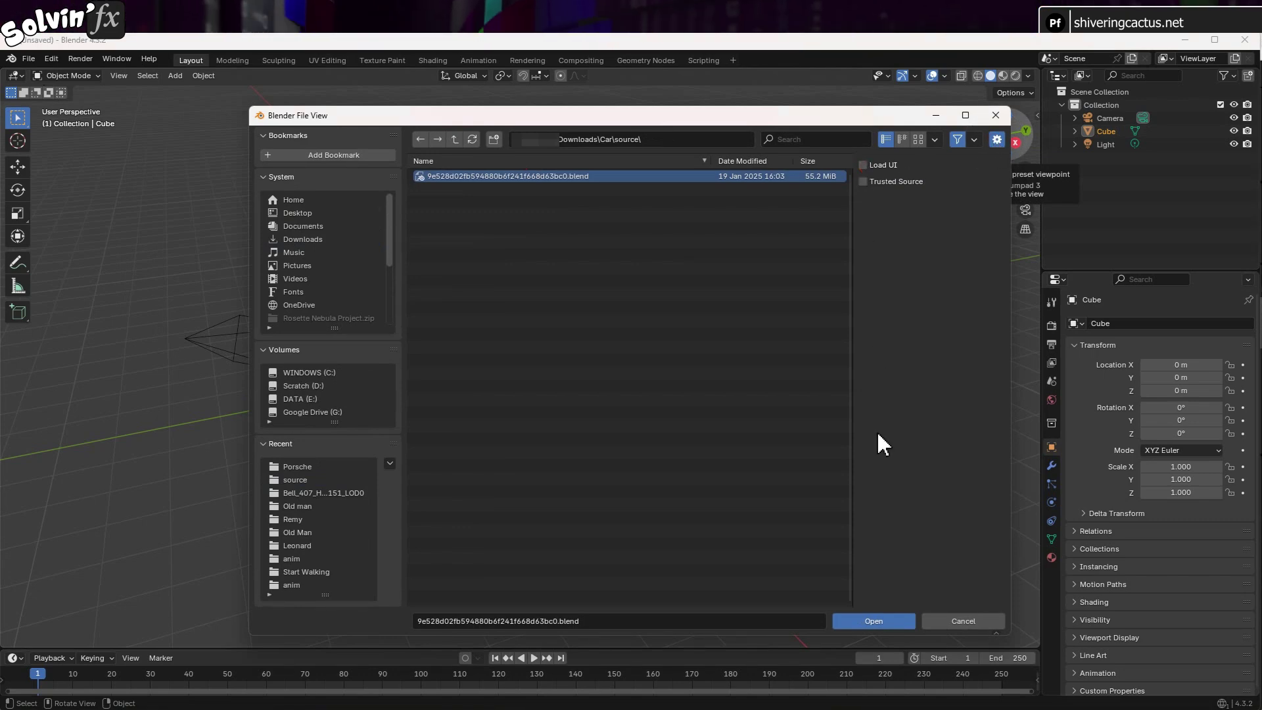
pyautogui.click(888, 617)
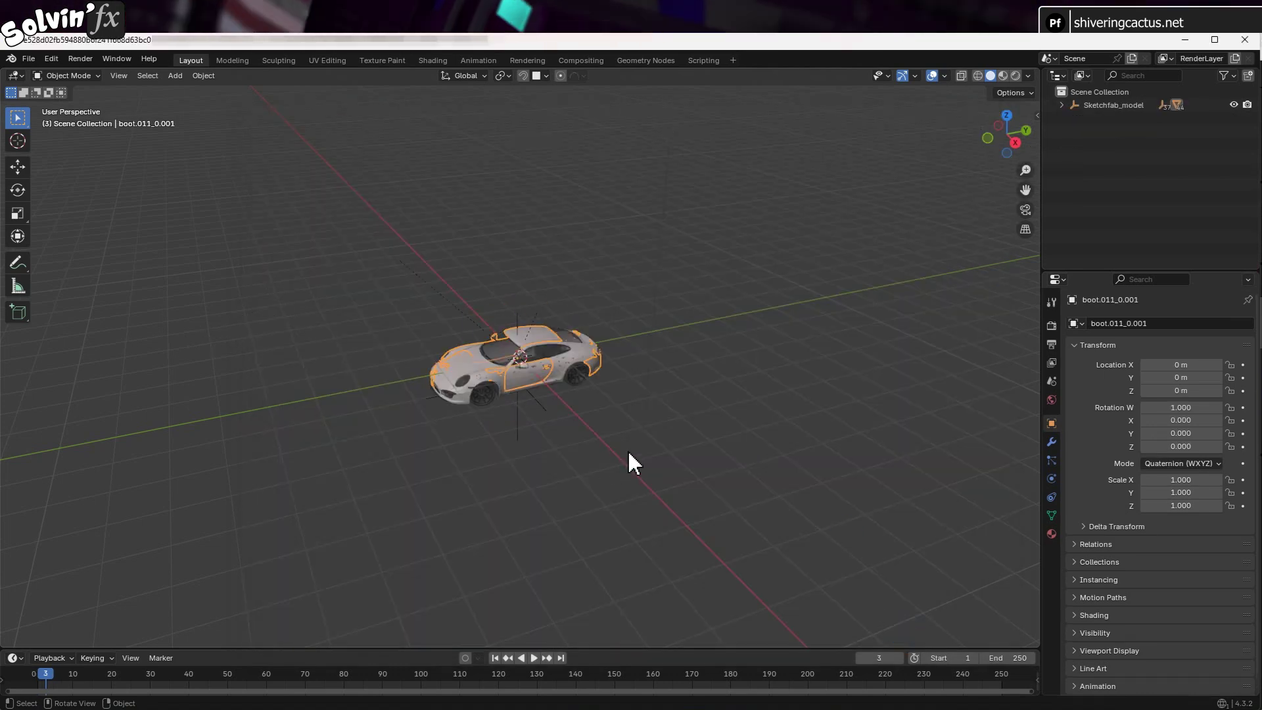
pyautogui.scroll(4, 614, 441)
pyautogui.scroll(2, 606, 447)
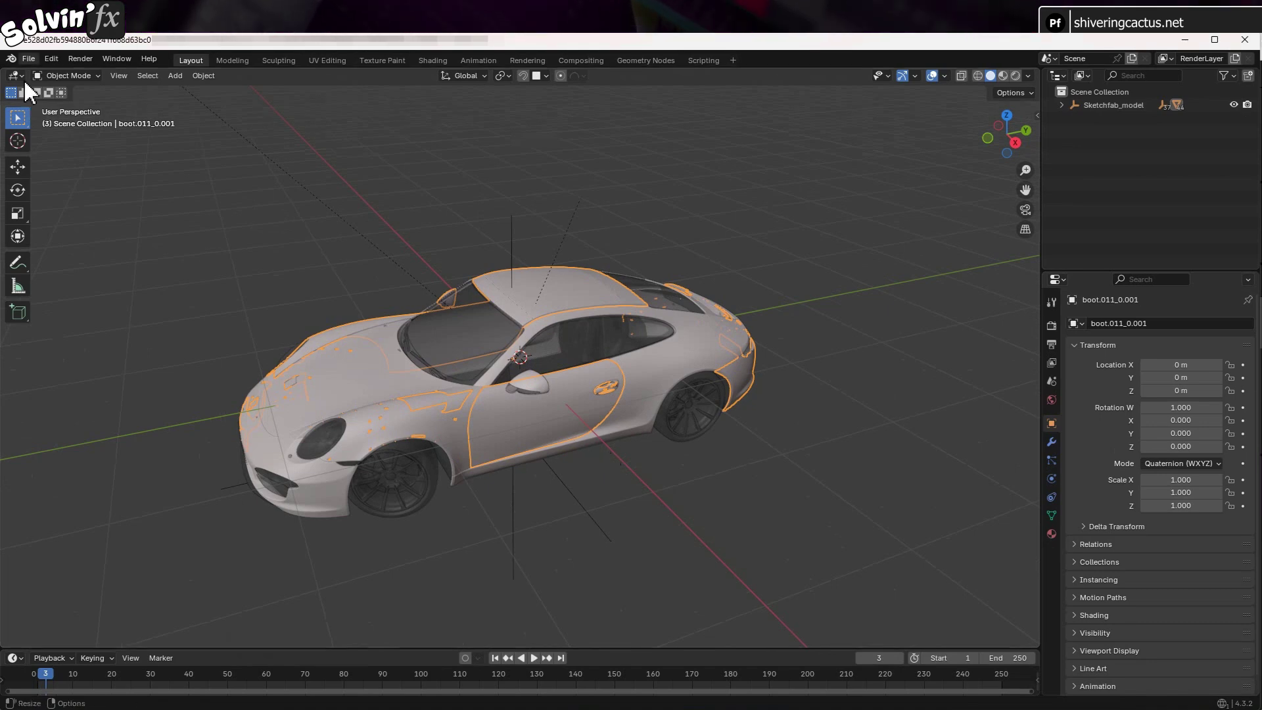
# Step: Export the scene in Wavefront (.obj) format as Car.obj
pyautogui.click(28, 59)
pyautogui.moveTo(51, 259)
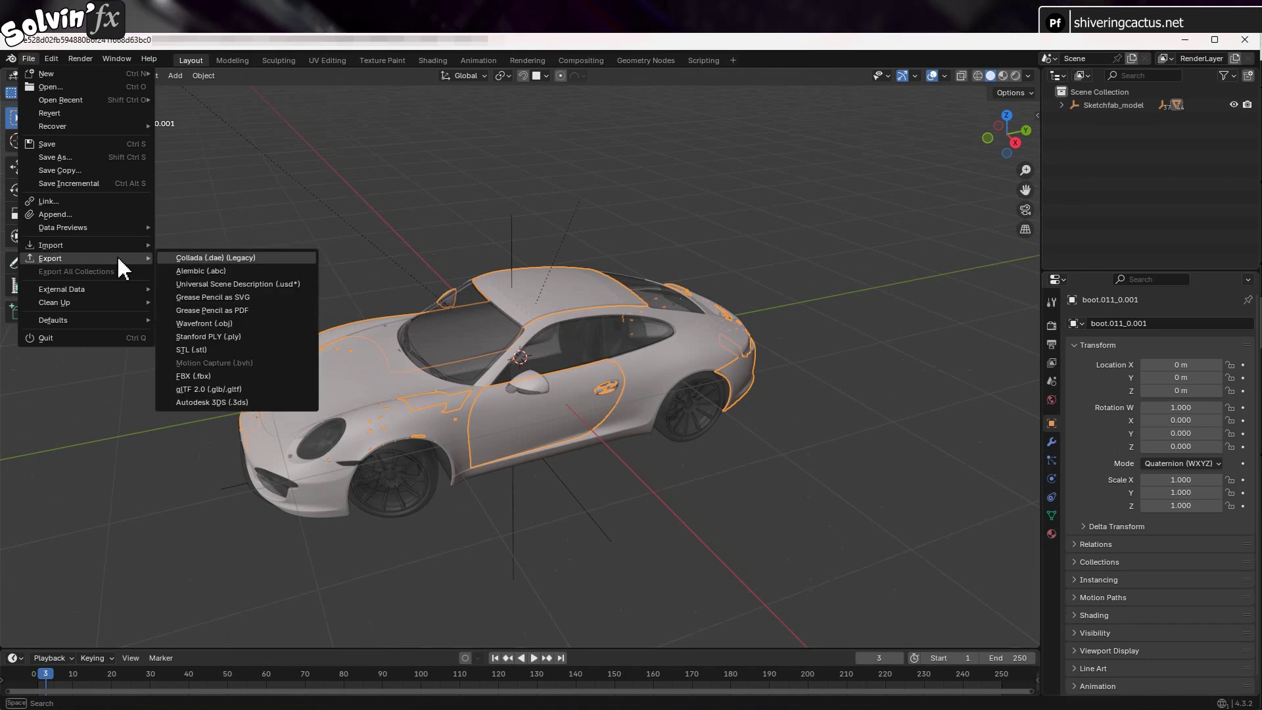
pyautogui.click(255, 323)
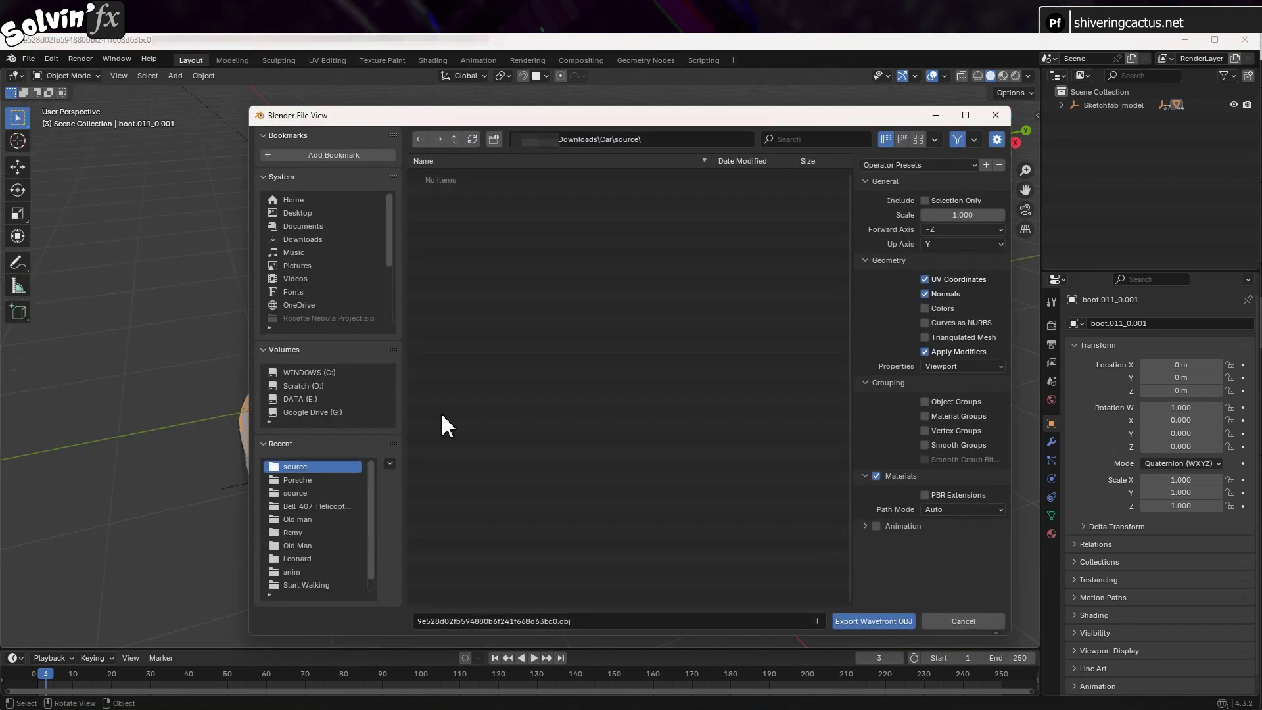
pyautogui.click(641, 623)
pyautogui.write('Car')
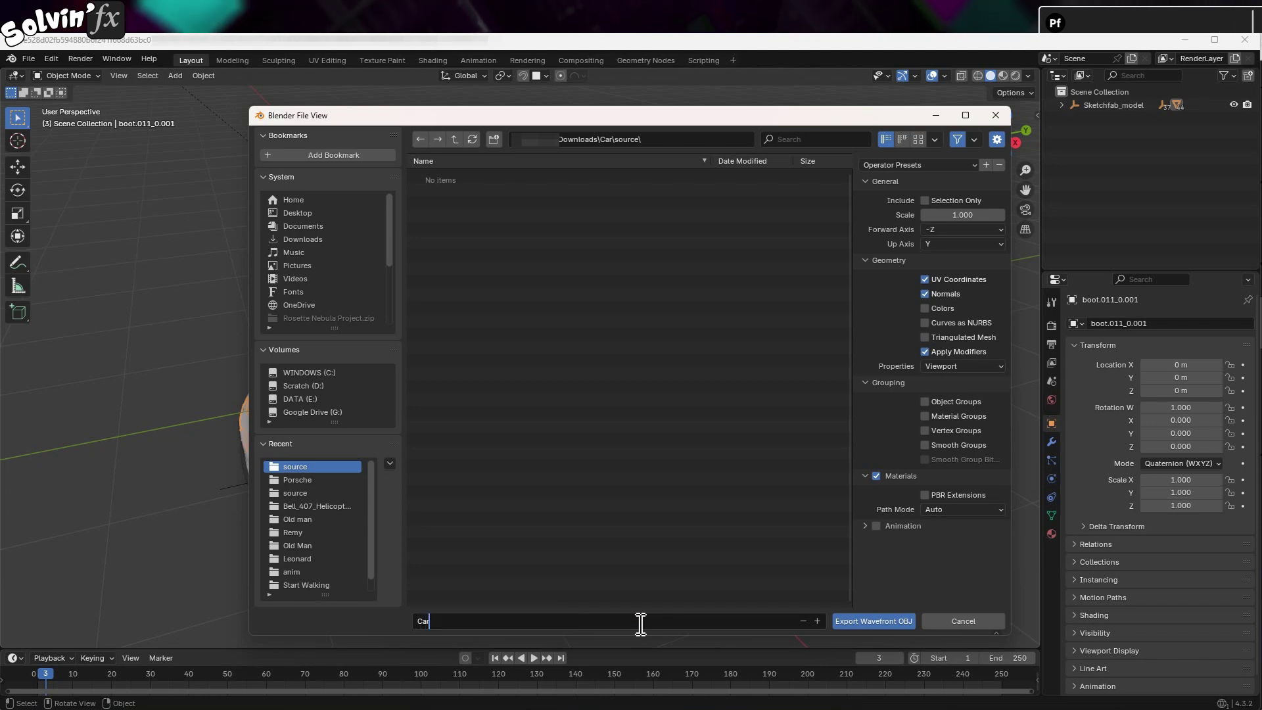
pyautogui.press('Return')
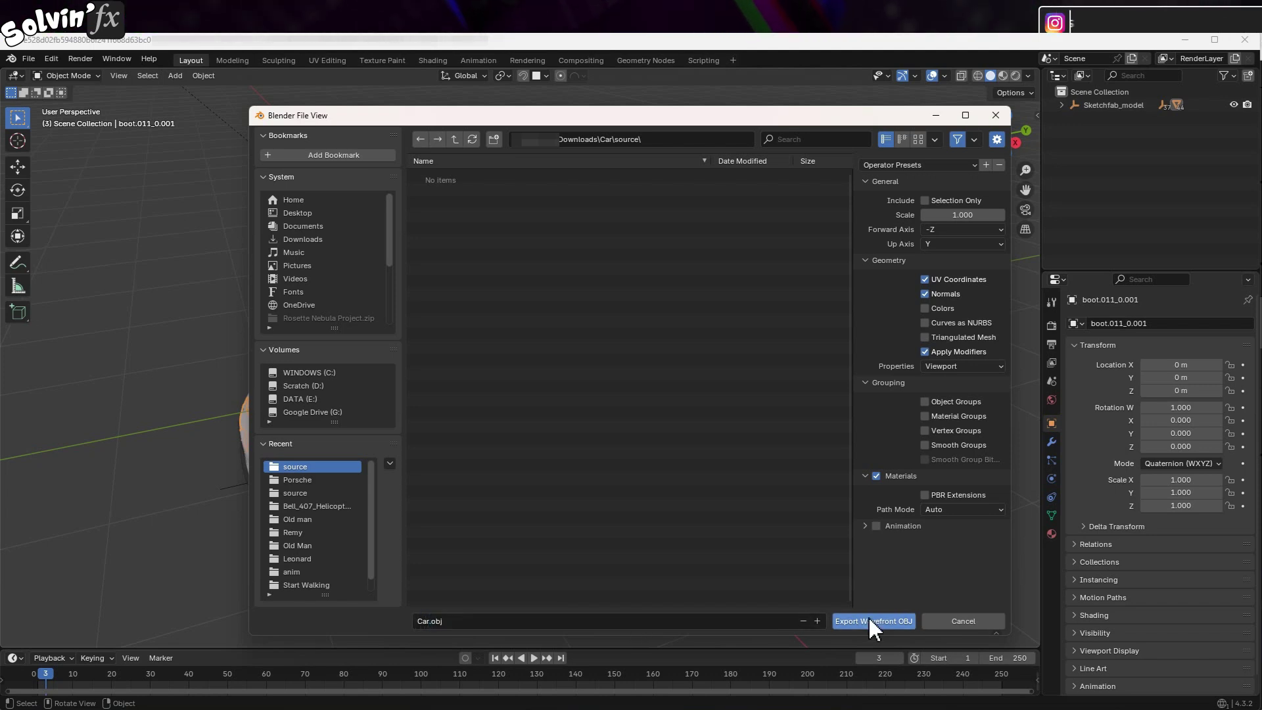
pyautogui.click(869, 620)
pyautogui.click(30, 60)
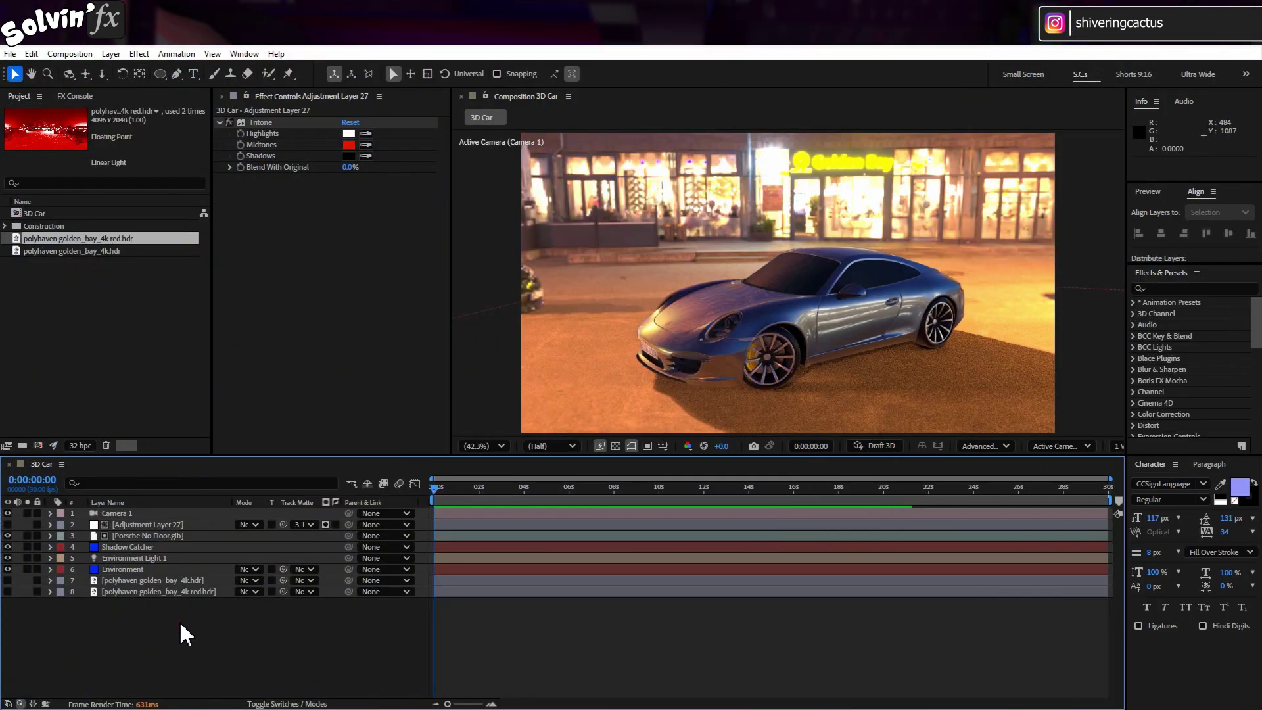
# Step: Create a comp-sized solid layer and rename it Element
pyautogui.click(111, 54)
pyautogui.moveTo(130, 69)
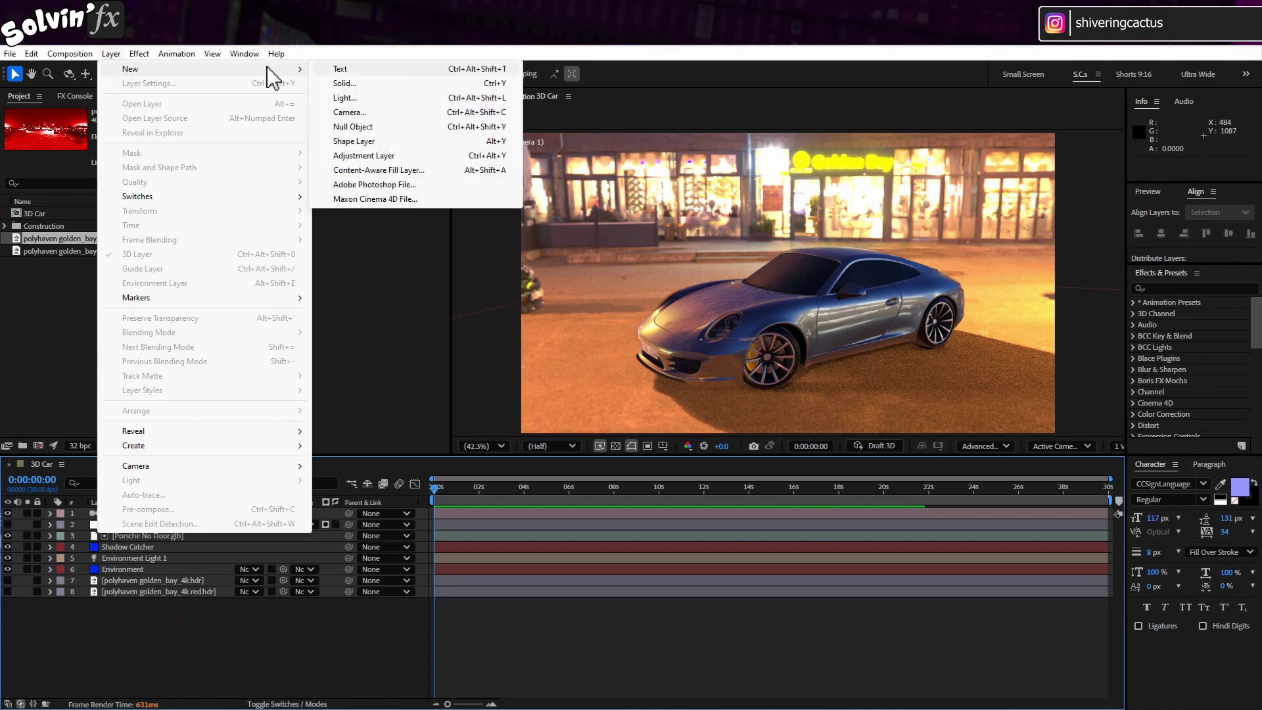
pyautogui.click(386, 83)
pyautogui.click(629, 427)
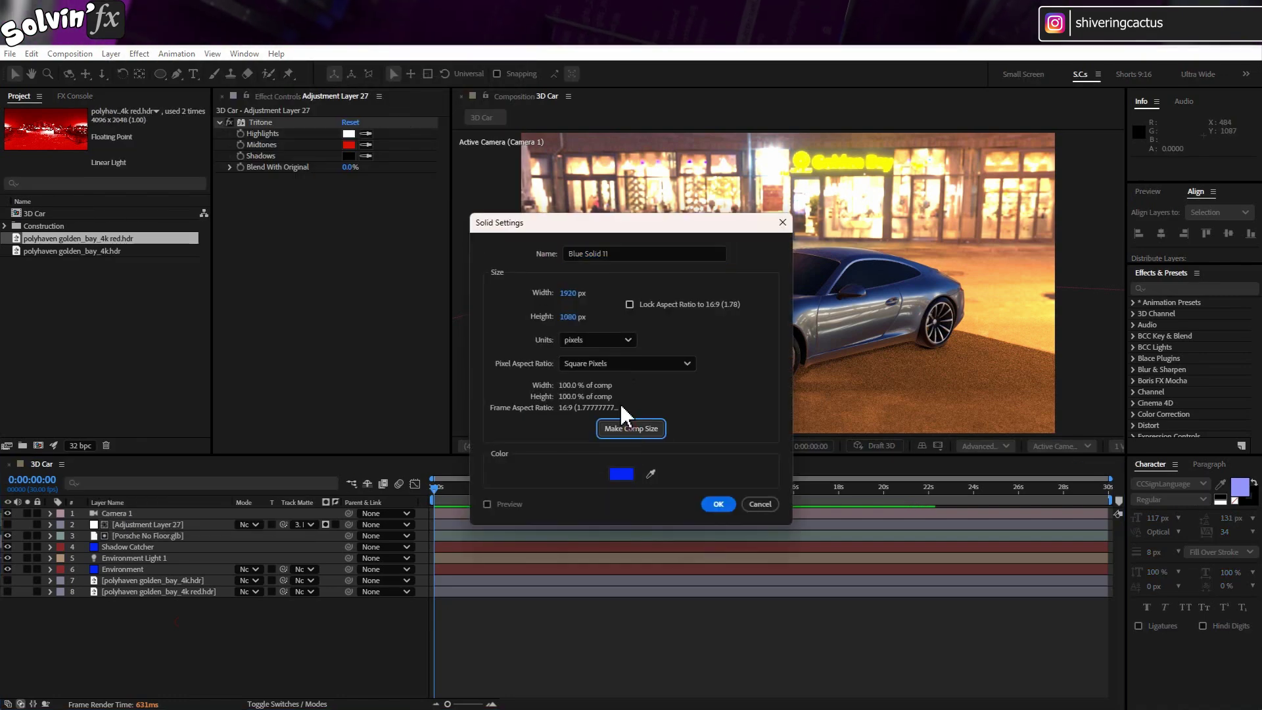
pyautogui.press('Return')
pyautogui.click(59, 247)
pyautogui.click(119, 385)
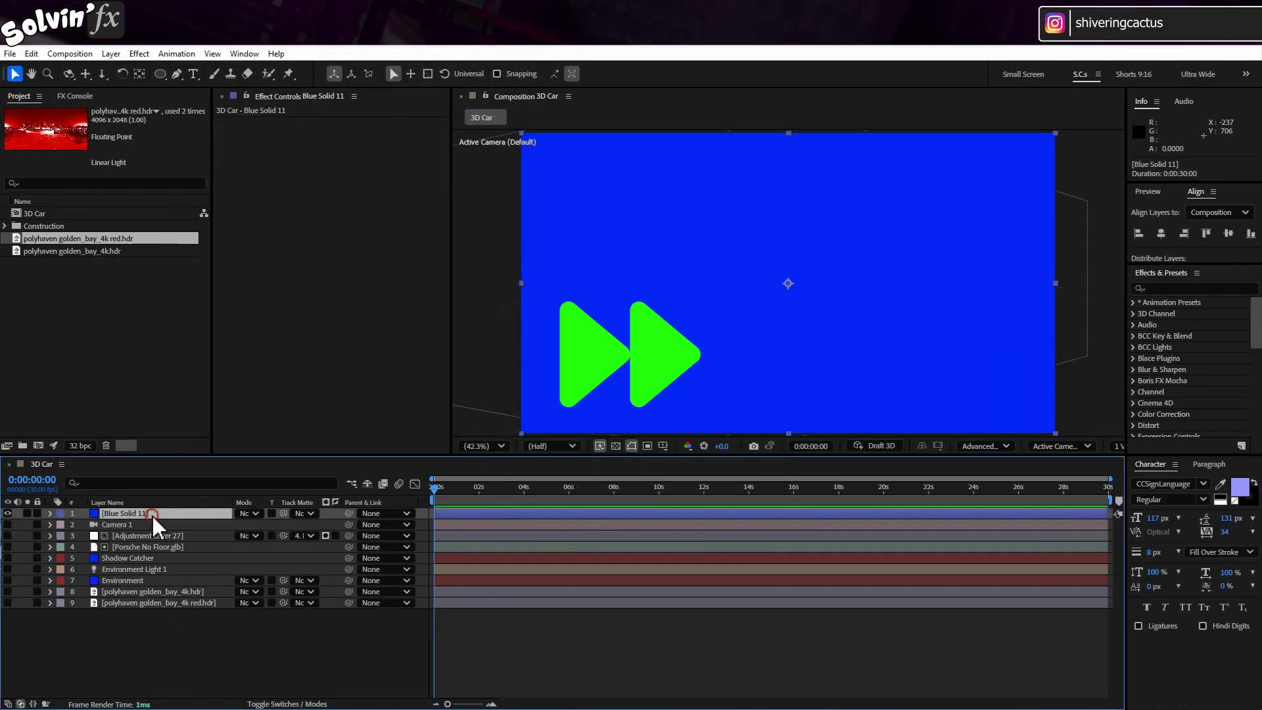
pyautogui.write('Element')
pyautogui.press('Return')
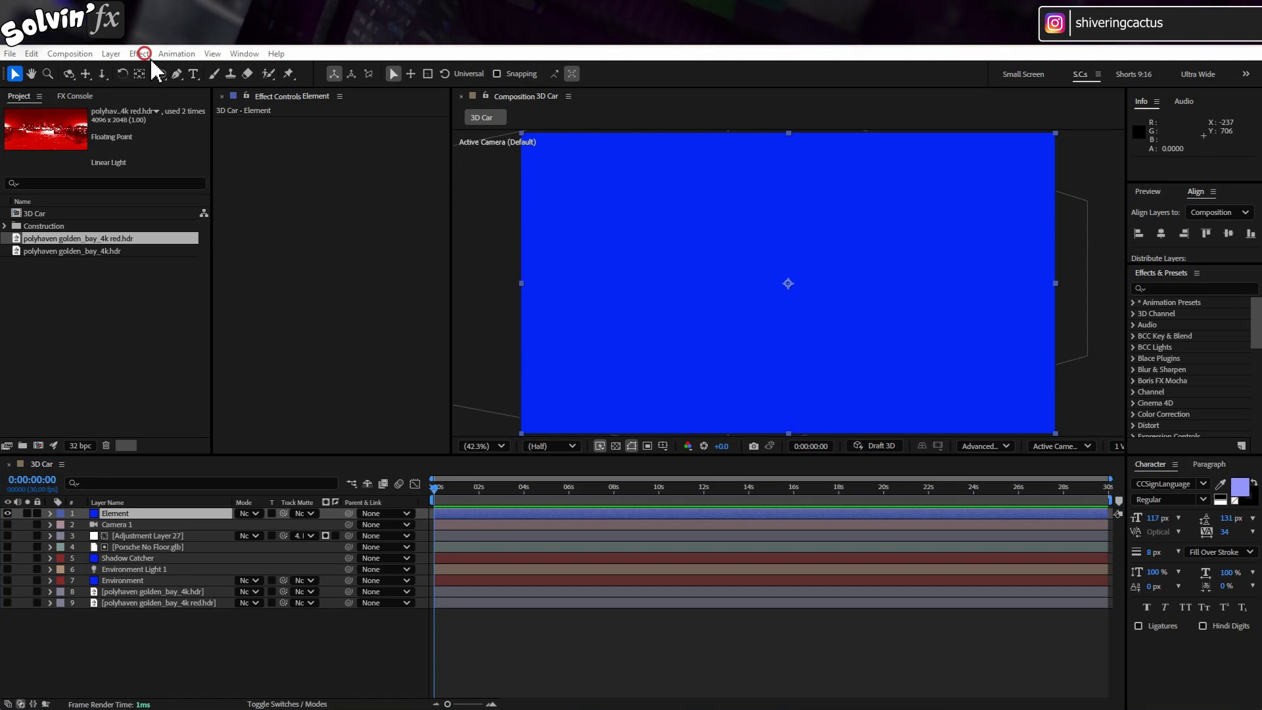
# Step: Apply Video Copilot's Element effect to the solid and open its Scene Setup
pyautogui.click(139, 53)
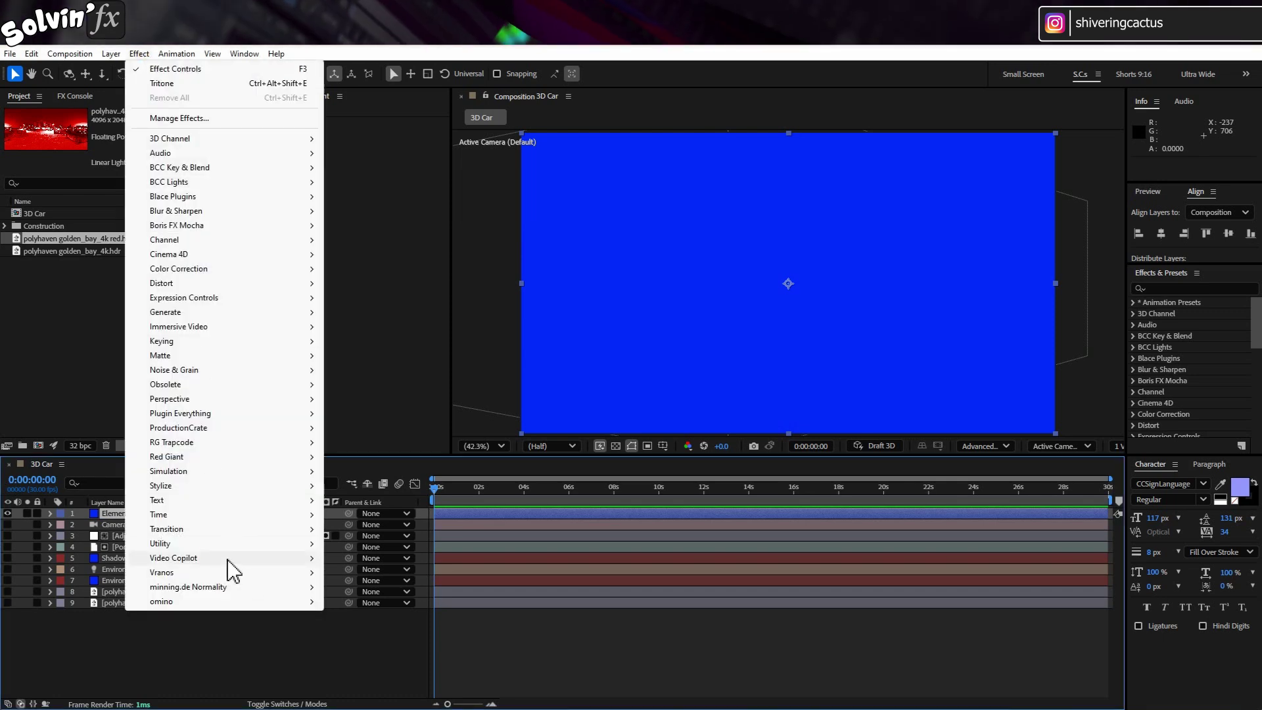
pyautogui.moveTo(173, 558)
pyautogui.click(434, 558)
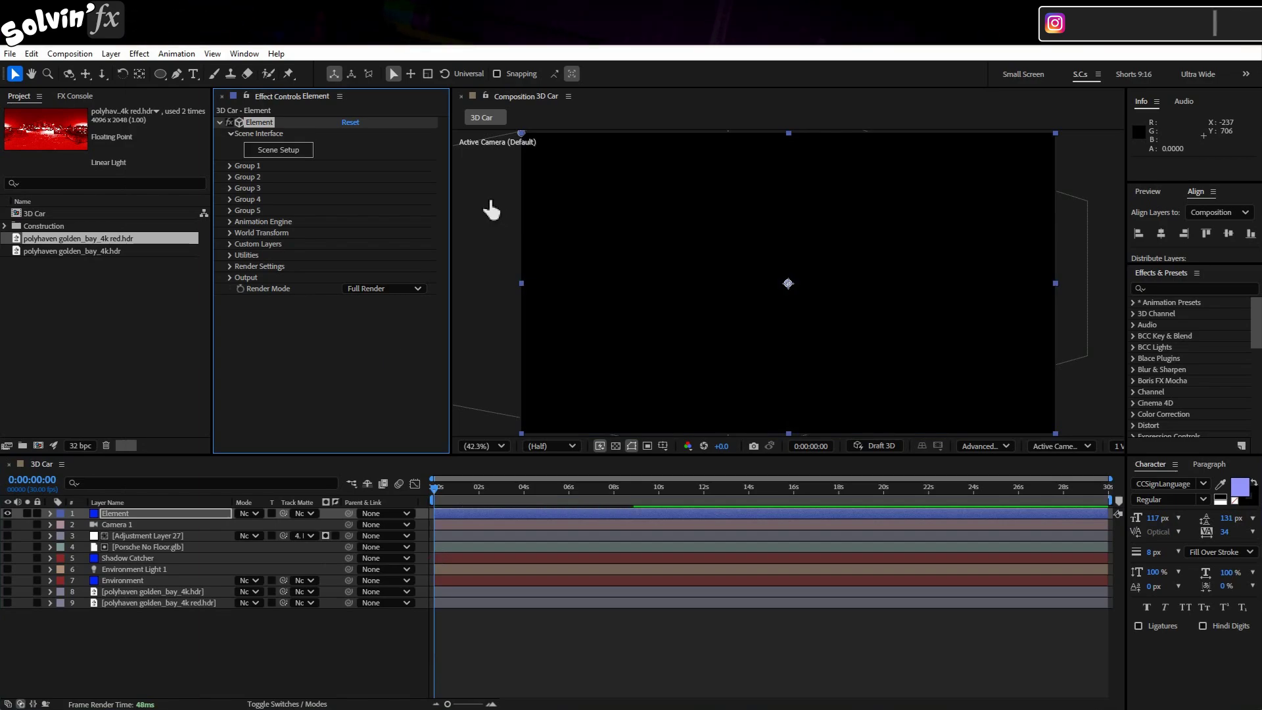
pyautogui.click(311, 156)
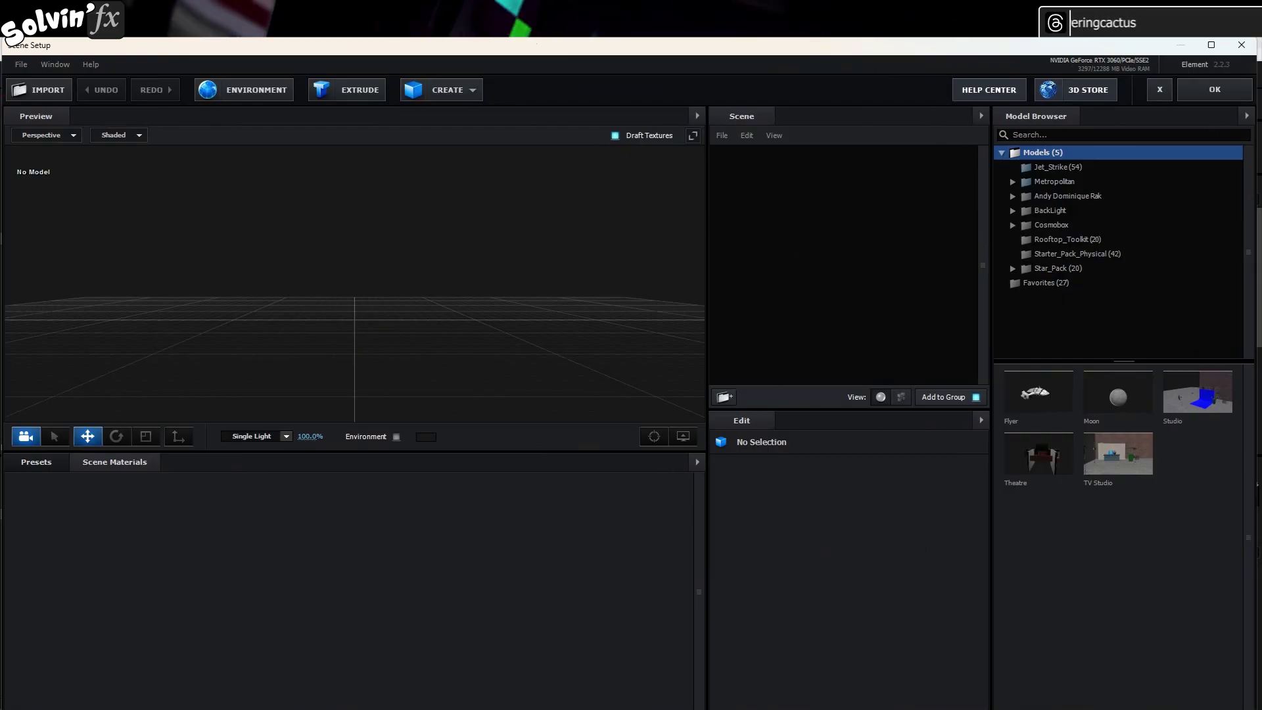
# Step: Import car.obj as a 3D object, accepting the import preferences
pyautogui.click(22, 65)
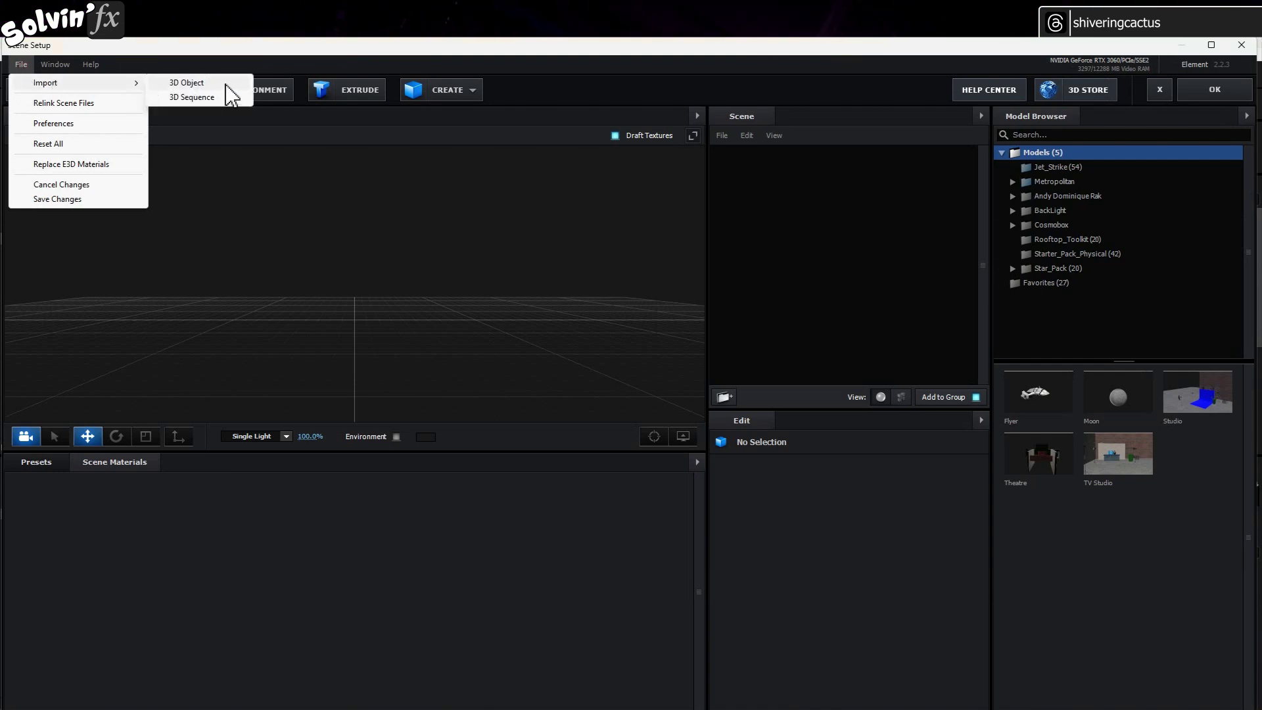
pyautogui.click(188, 83)
pyautogui.doubleClick(155, 206)
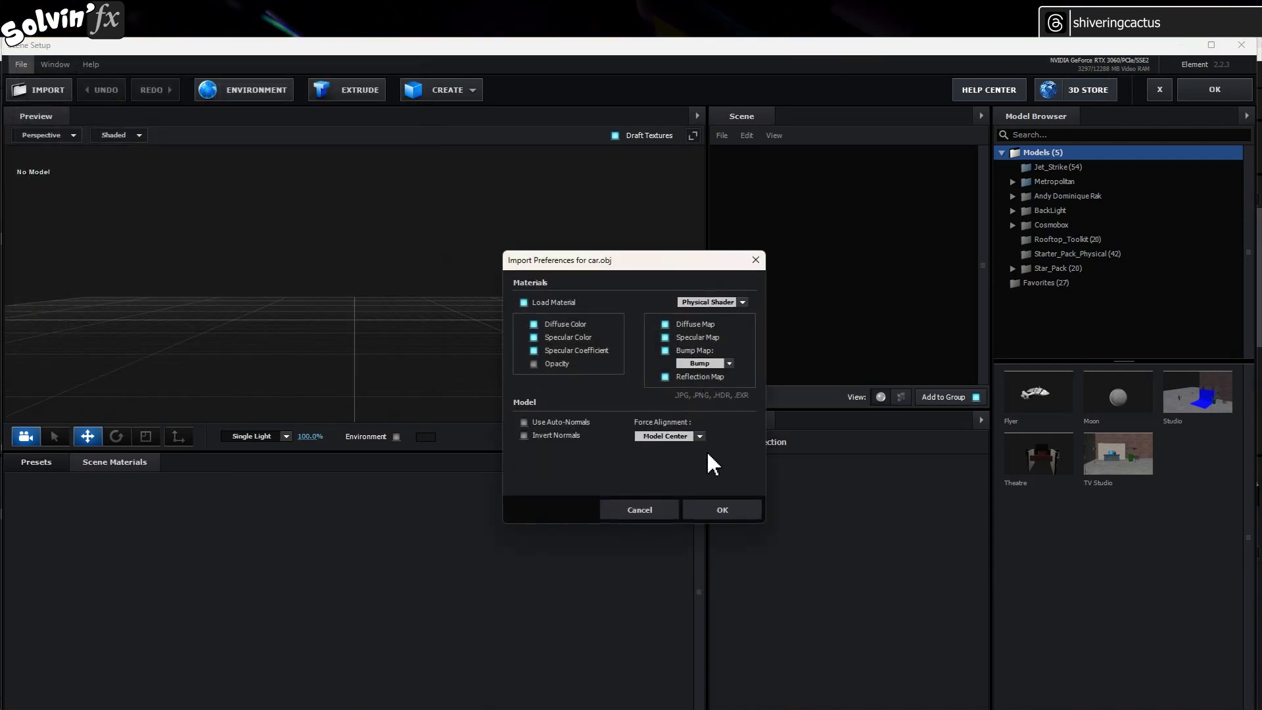
pyautogui.click(735, 507)
pyautogui.click(818, 532)
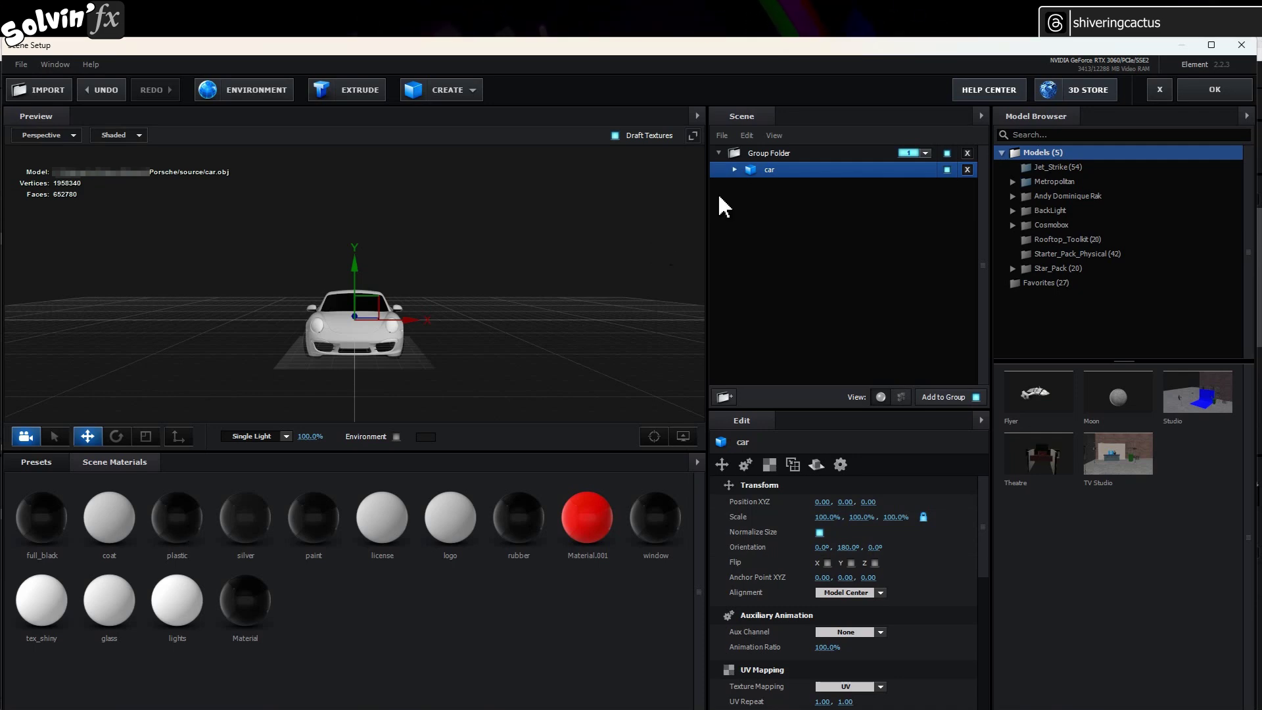
# Step: Expand the car's materials and open the Physical material presets
pyautogui.click(735, 170)
pyautogui.moveTo(551, 342); pyautogui.dragTo(498, 353)
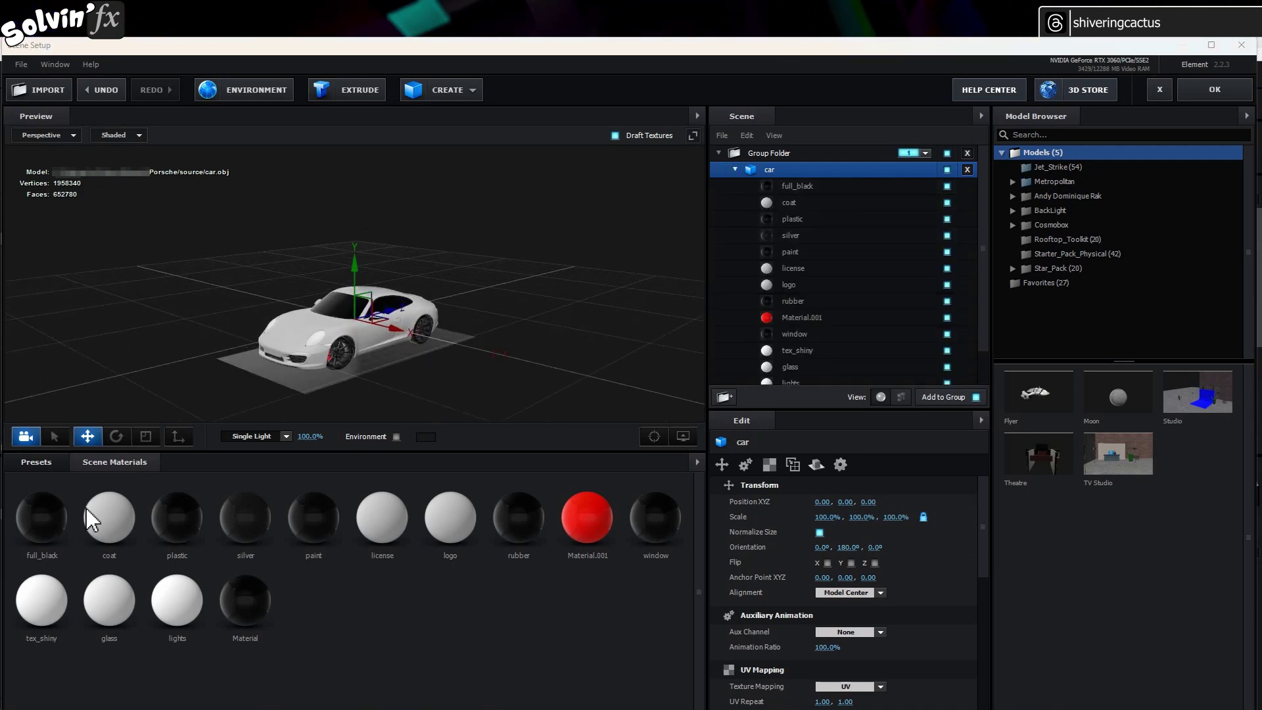
pyautogui.click(25, 464)
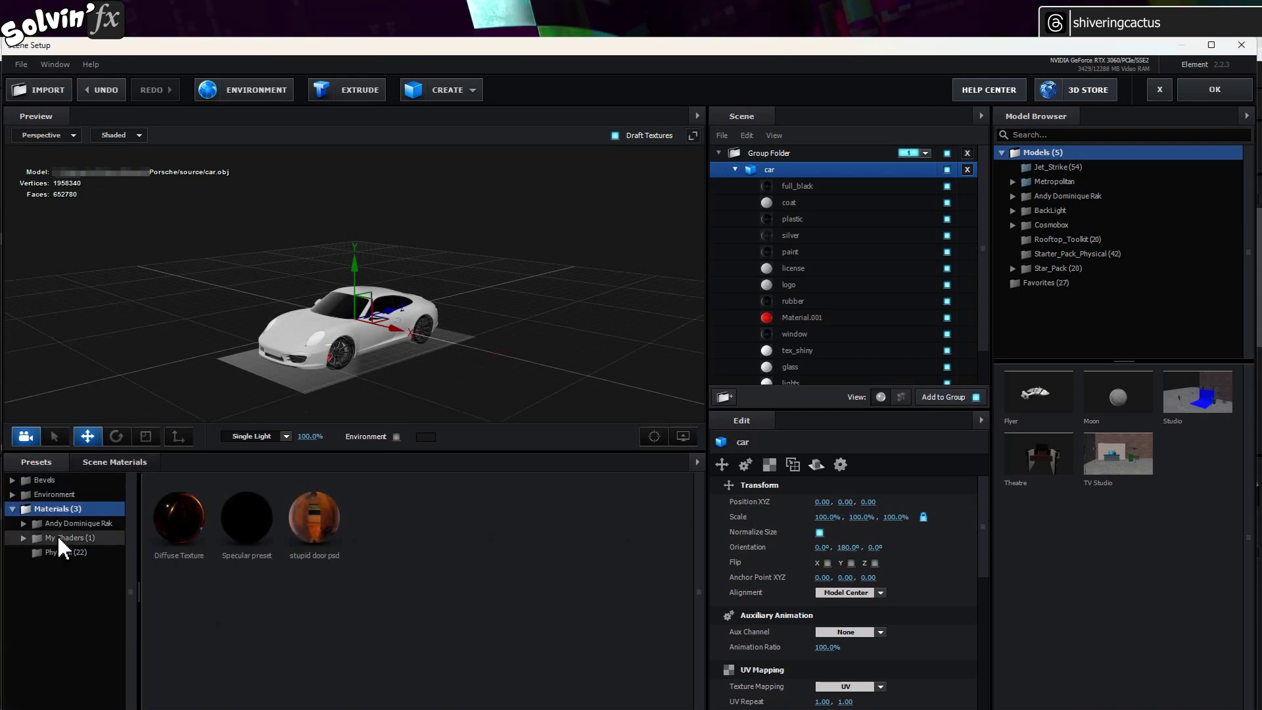
pyautogui.click(66, 549)
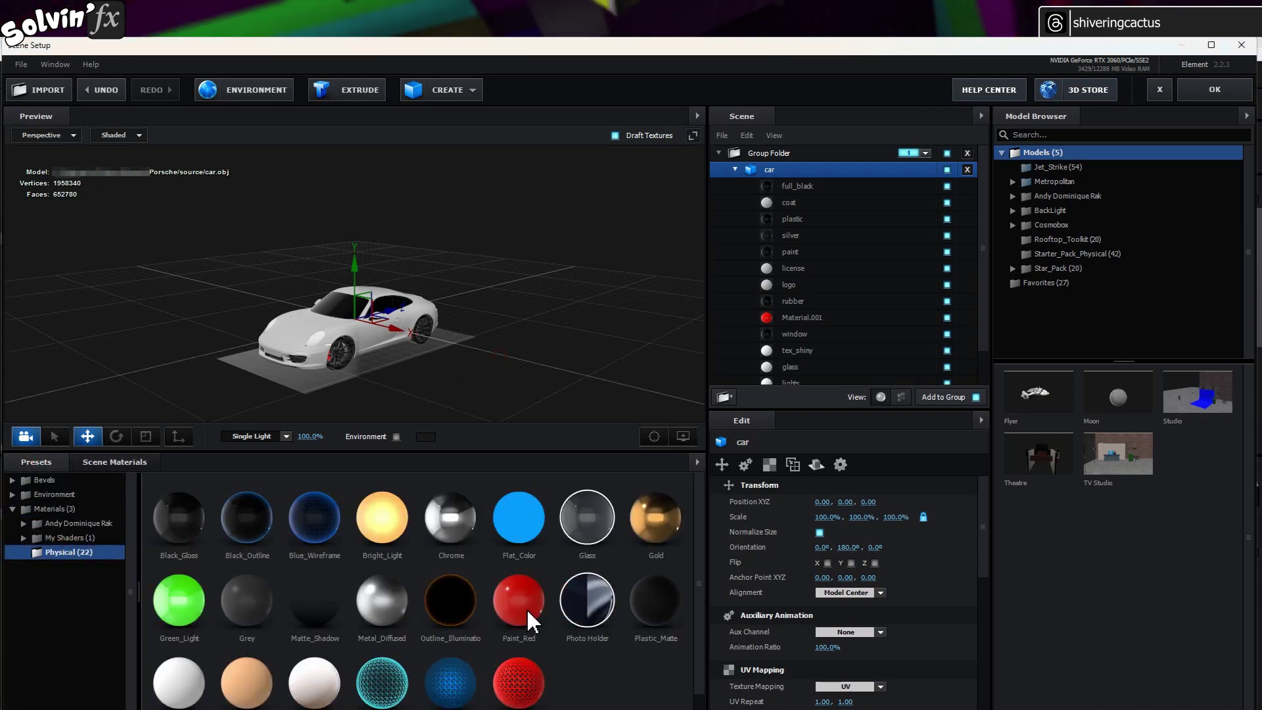
pyautogui.click(948, 203)
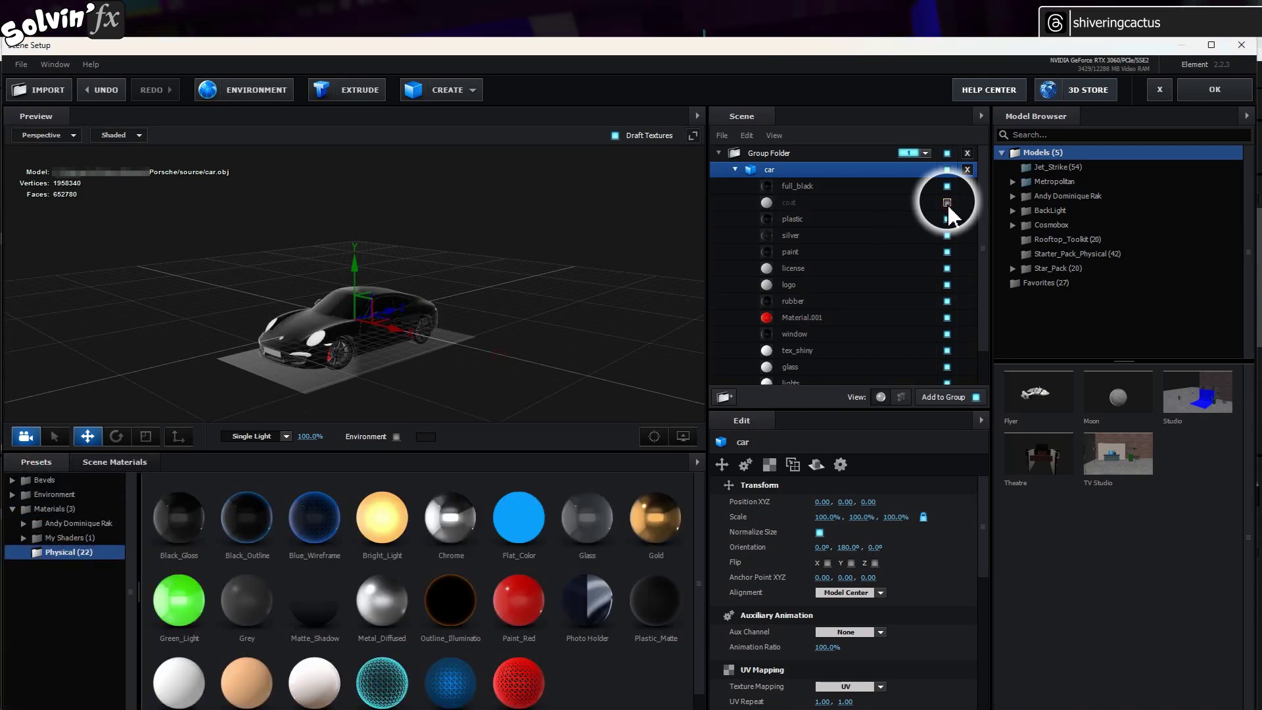
pyautogui.click(948, 205)
# Step: Drag the Paint_Red preset onto the coat material and make it visible again
pyautogui.moveTo(481, 338); pyautogui.dragTo(514, 289)
pyautogui.scroll(2, 515, 290)
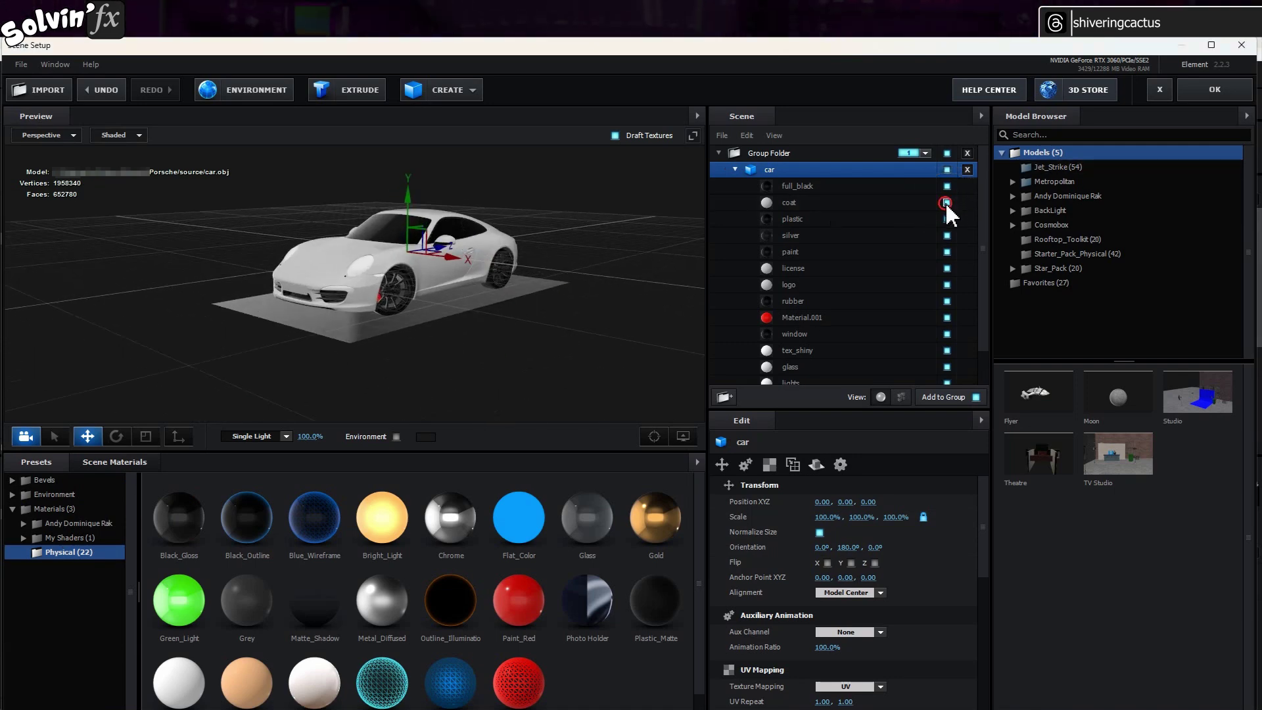
pyautogui.click(946, 202)
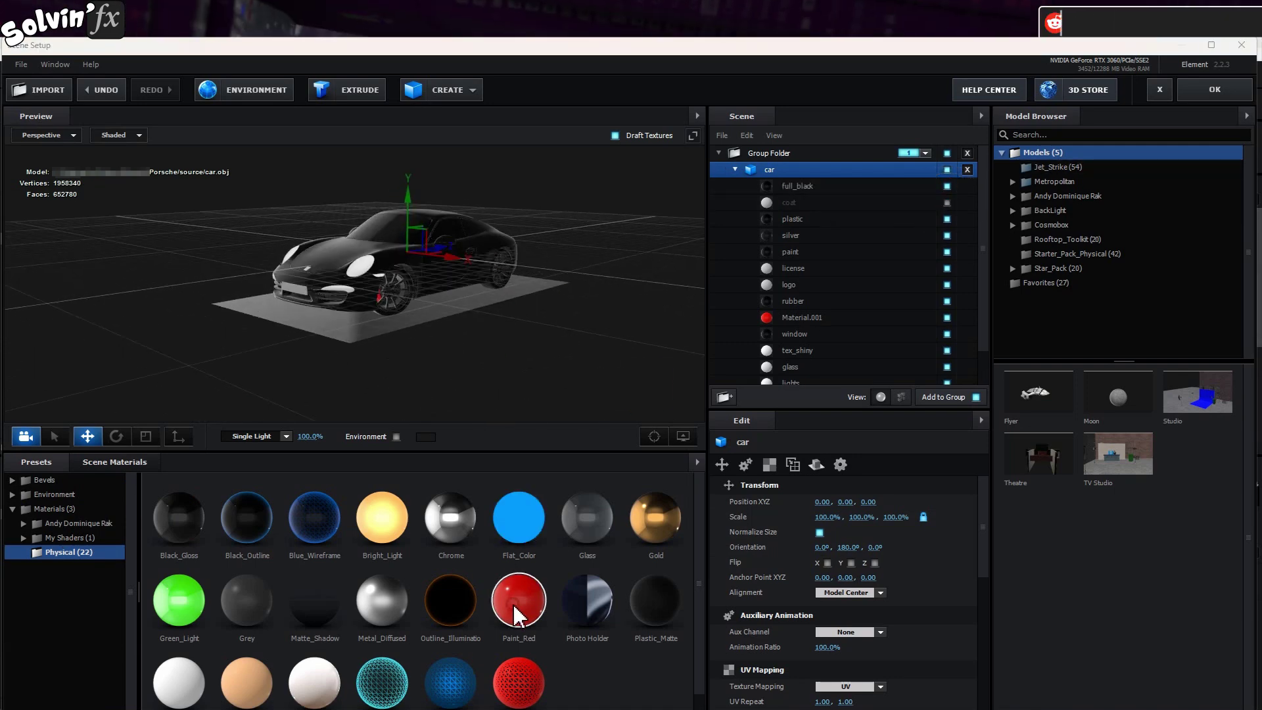
pyautogui.moveTo(515, 613); pyautogui.dragTo(796, 205)
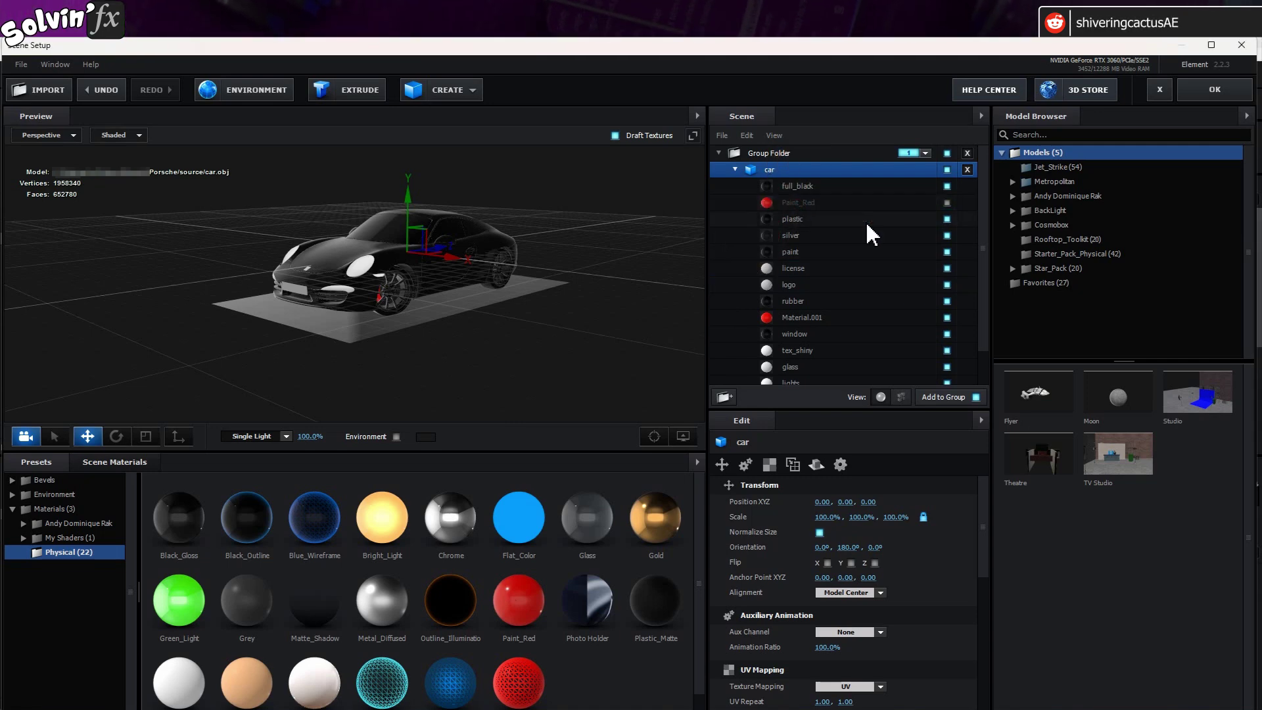
pyautogui.click(947, 203)
pyautogui.moveTo(543, 312); pyautogui.dragTo(521, 327)
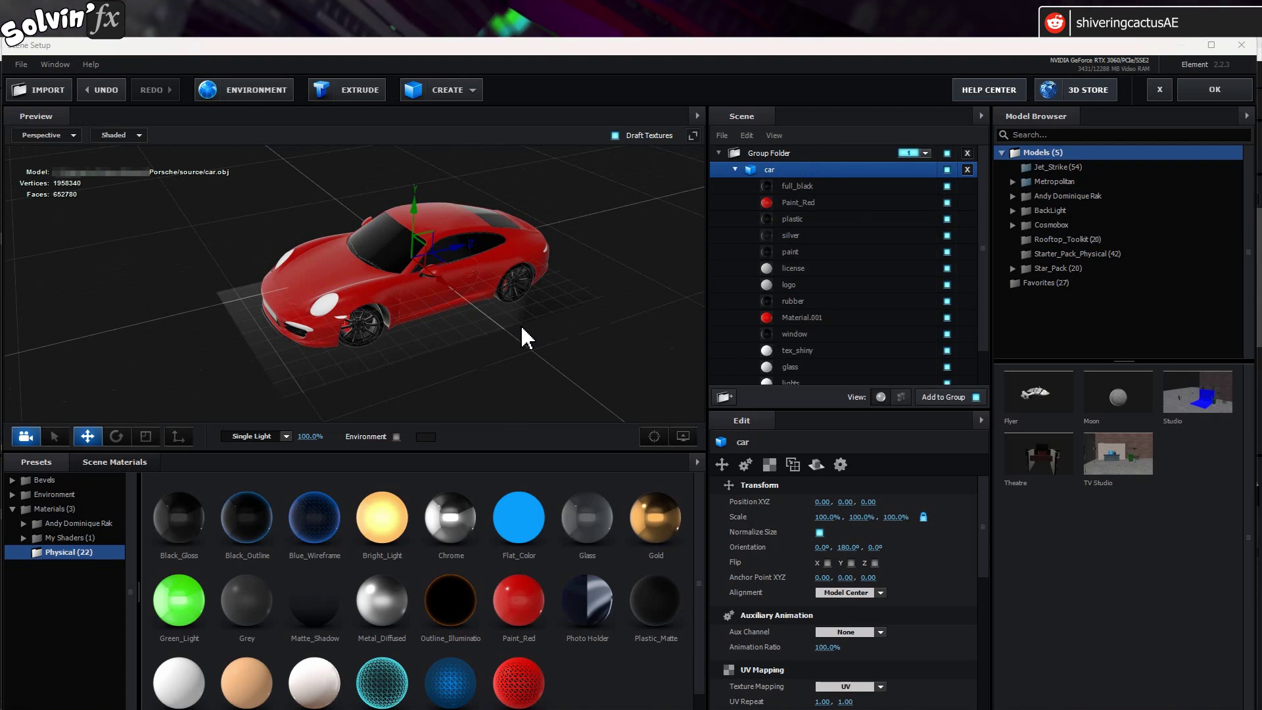
# Step: Load golden_bay_4k.hdr as the environment map and enable Environment in the preview
pyautogui.click(275, 93)
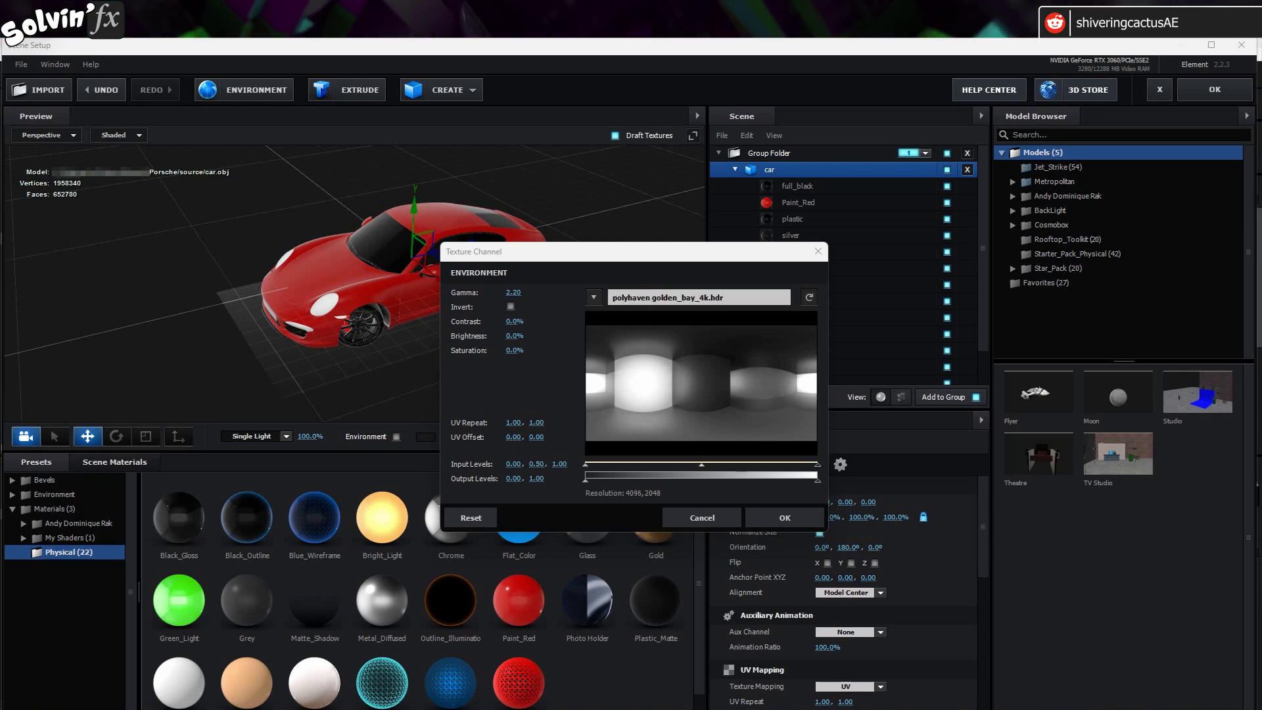
pyautogui.click(779, 514)
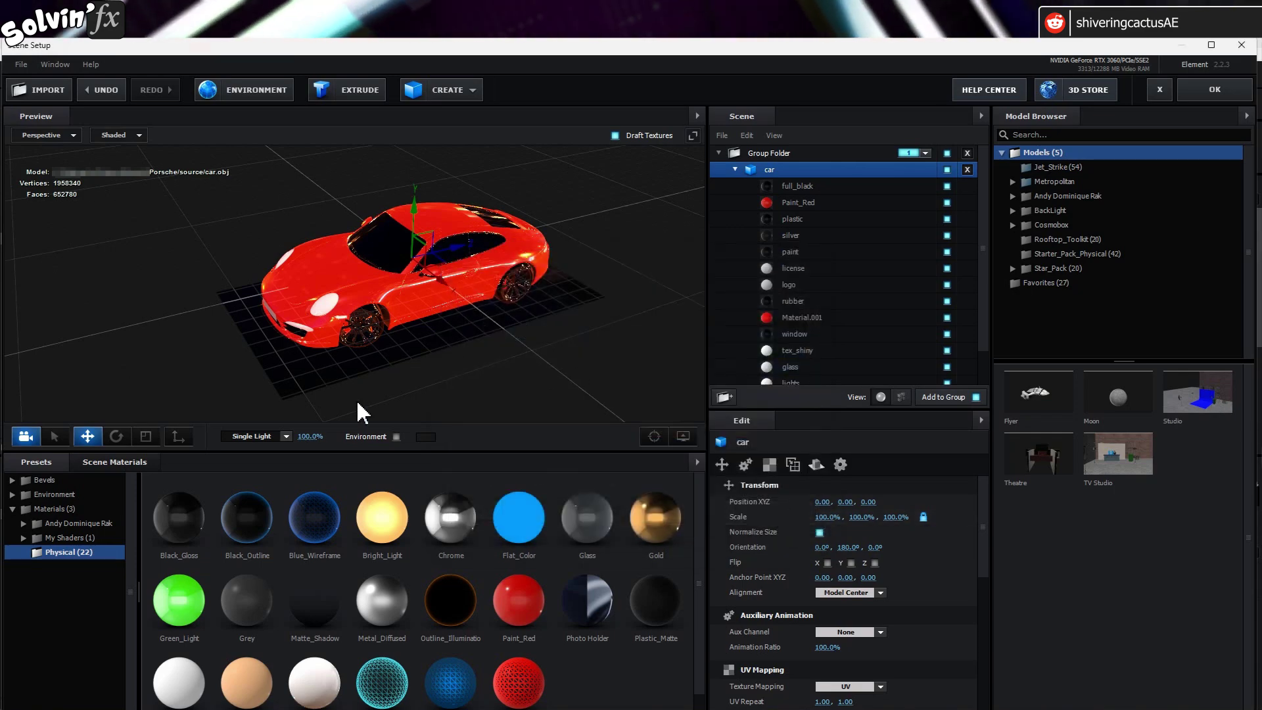
pyautogui.click(395, 436)
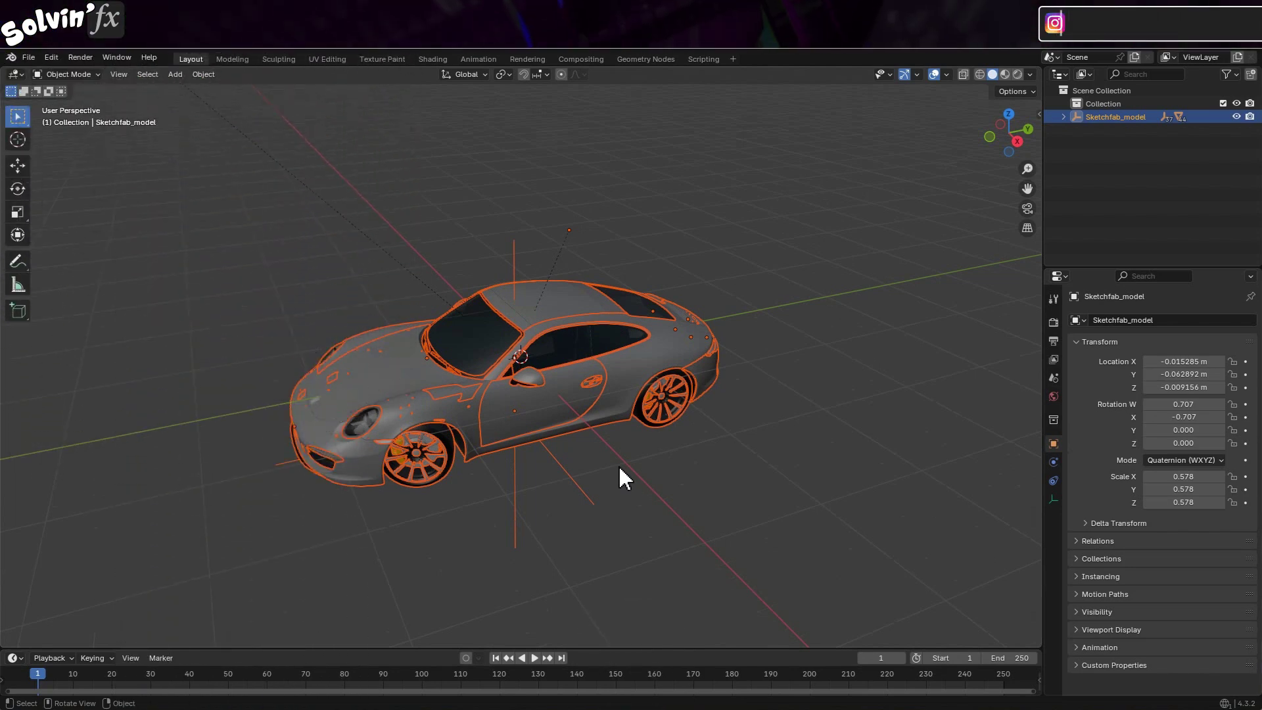
# Step: In the Shading workspace, select boot_0 under Sketchfab_model > Root > boot in the Outliner
pyautogui.click(434, 60)
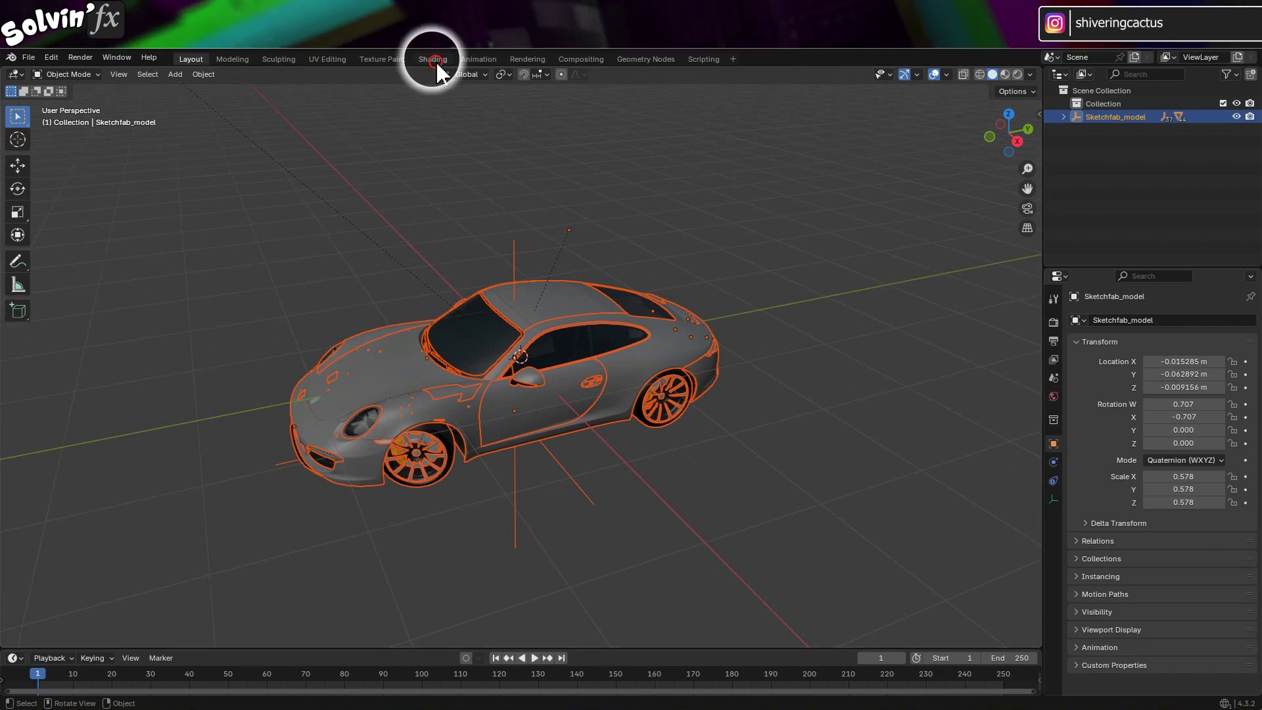
pyautogui.scroll(3, 681, 394)
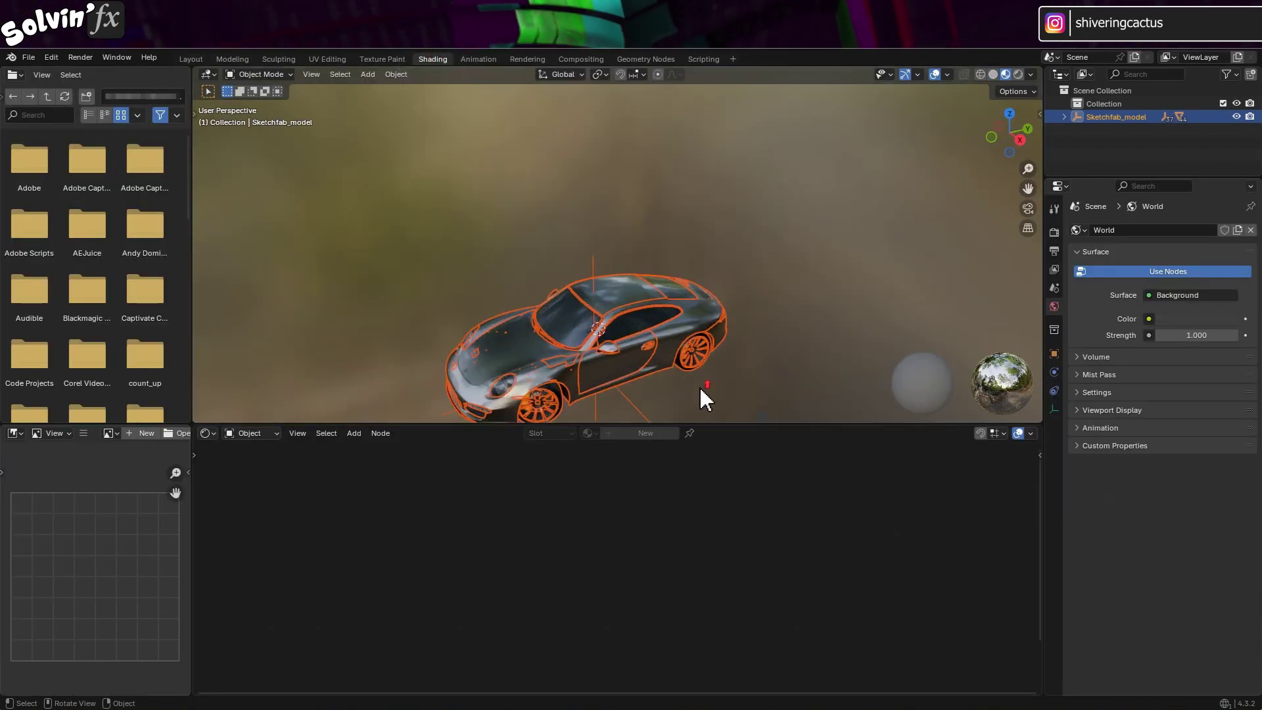
pyautogui.moveTo(699, 392); pyautogui.dragTo(712, 299)
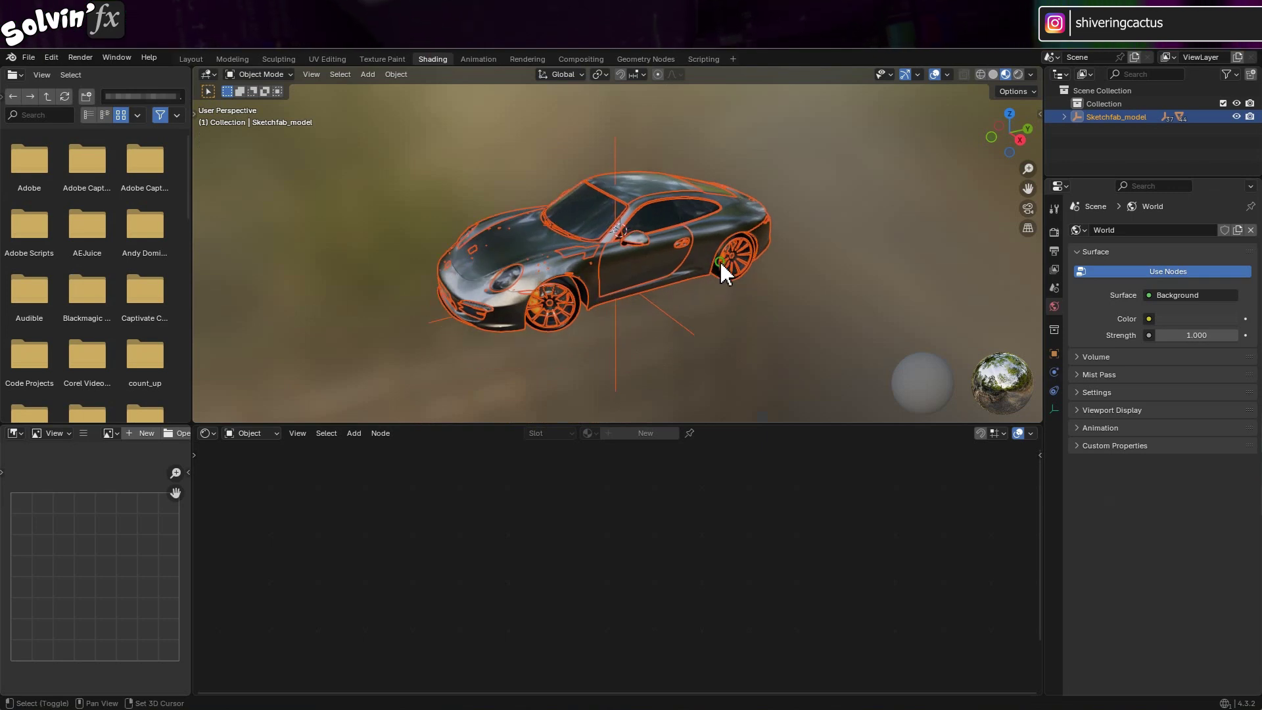
pyautogui.click(1065, 115)
pyautogui.moveTo(1105, 179); pyautogui.dragTo(1095, 270)
pyautogui.click(1078, 130)
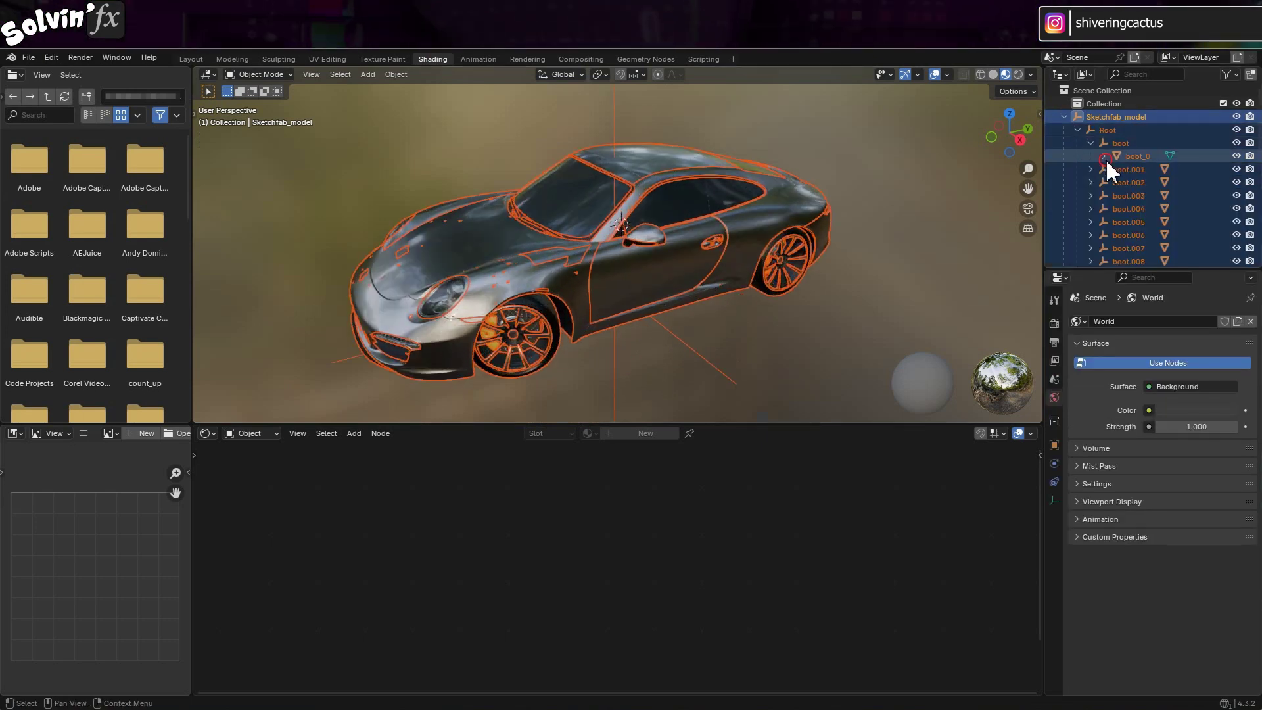
pyautogui.click(1104, 156)
pyautogui.click(1183, 170)
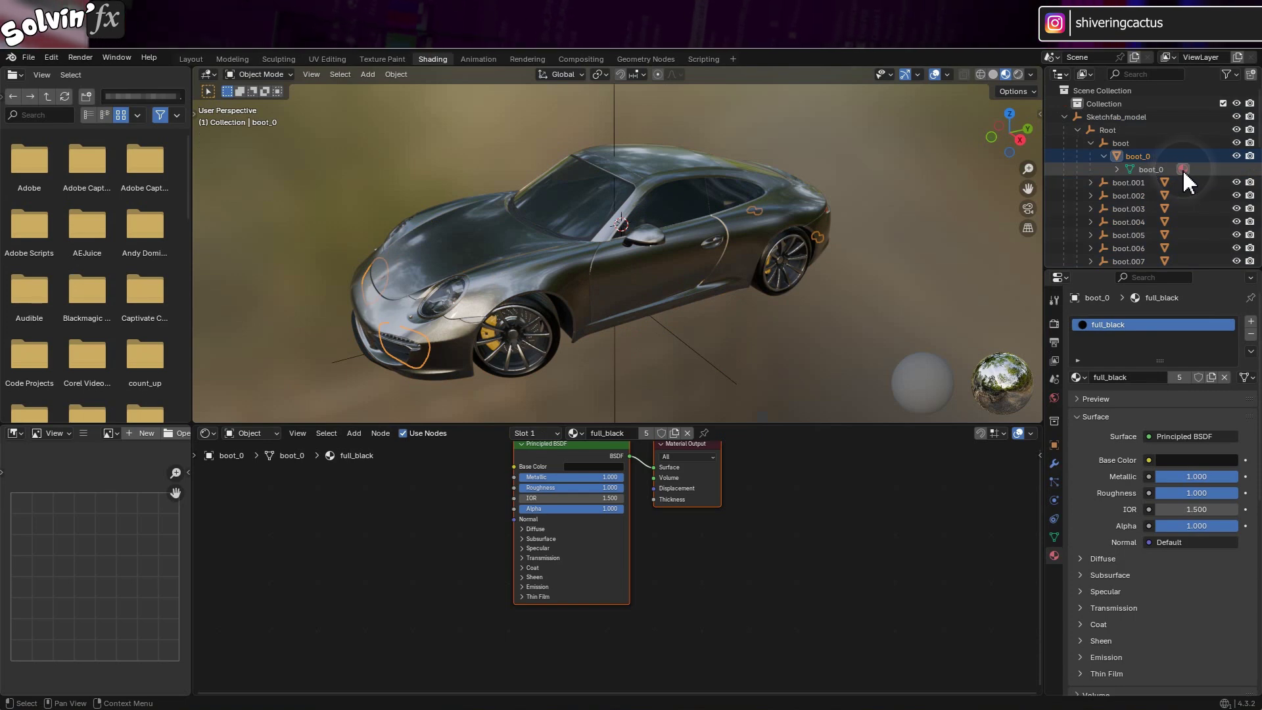
# Step: Replace boot_0's full_black material with the coat material
pyautogui.moveTo(930, 484); pyautogui.dragTo(888, 535)
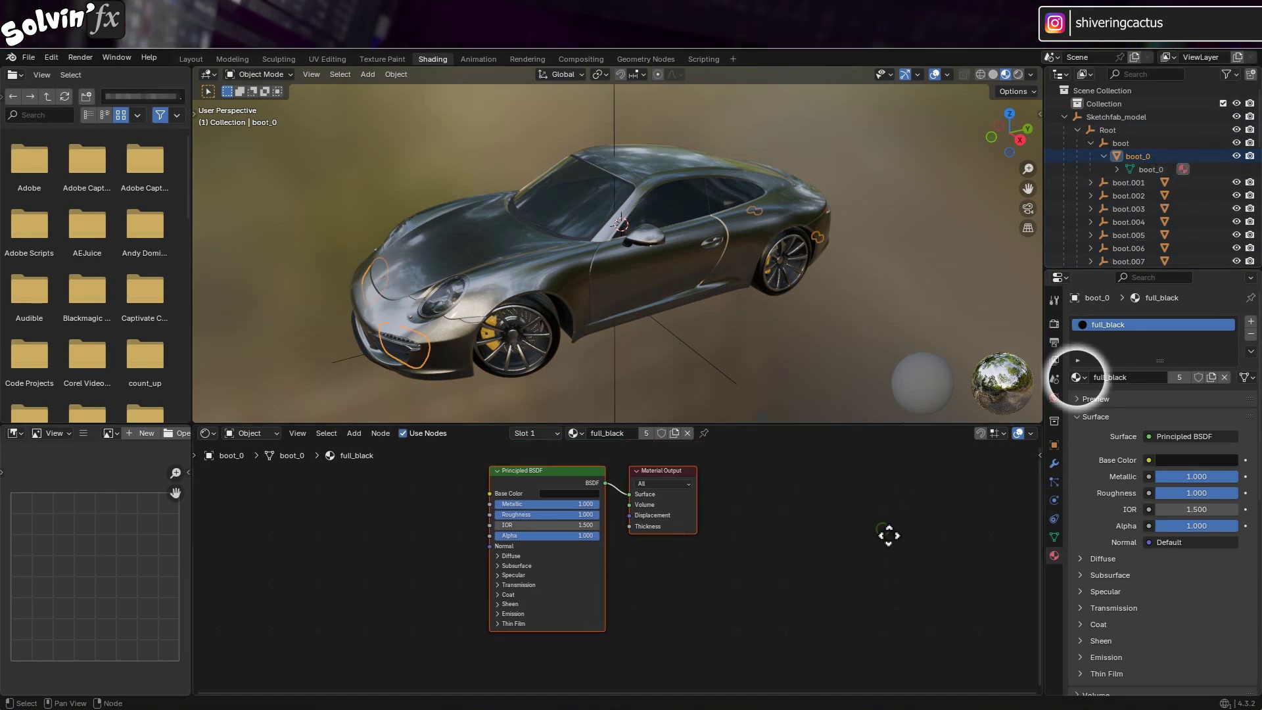
pyautogui.click(1085, 377)
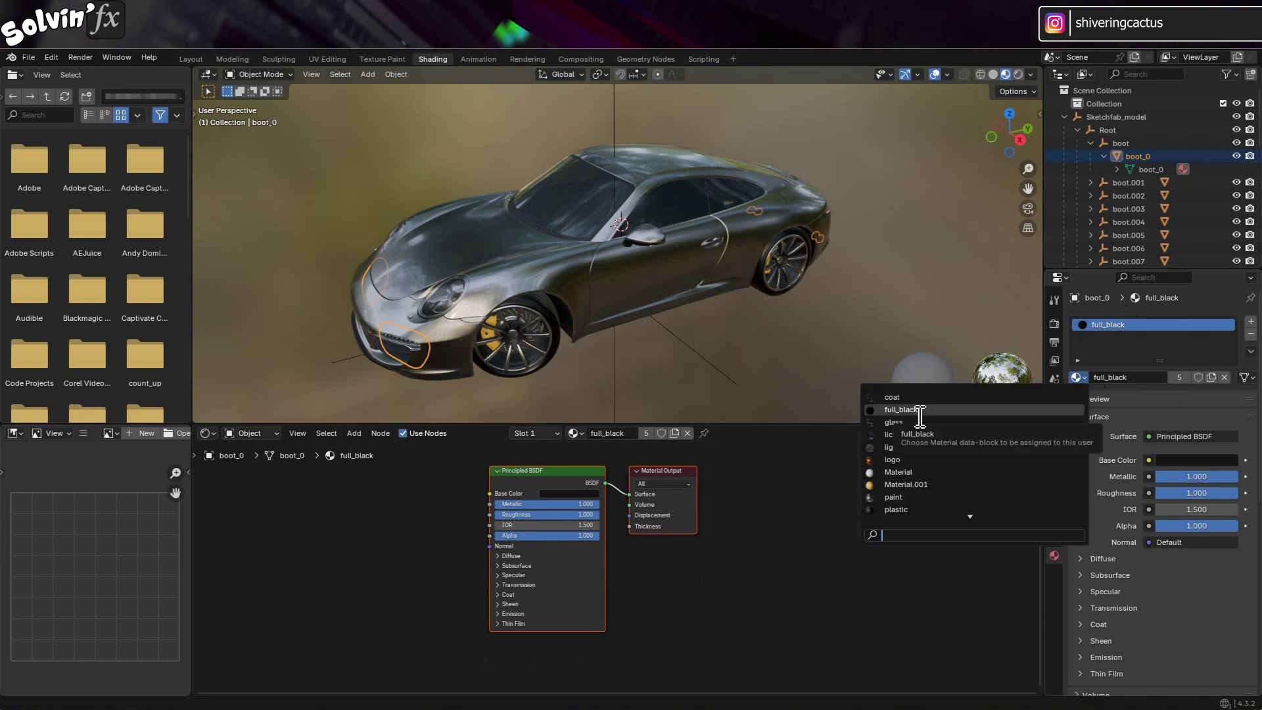
pyautogui.click(910, 409)
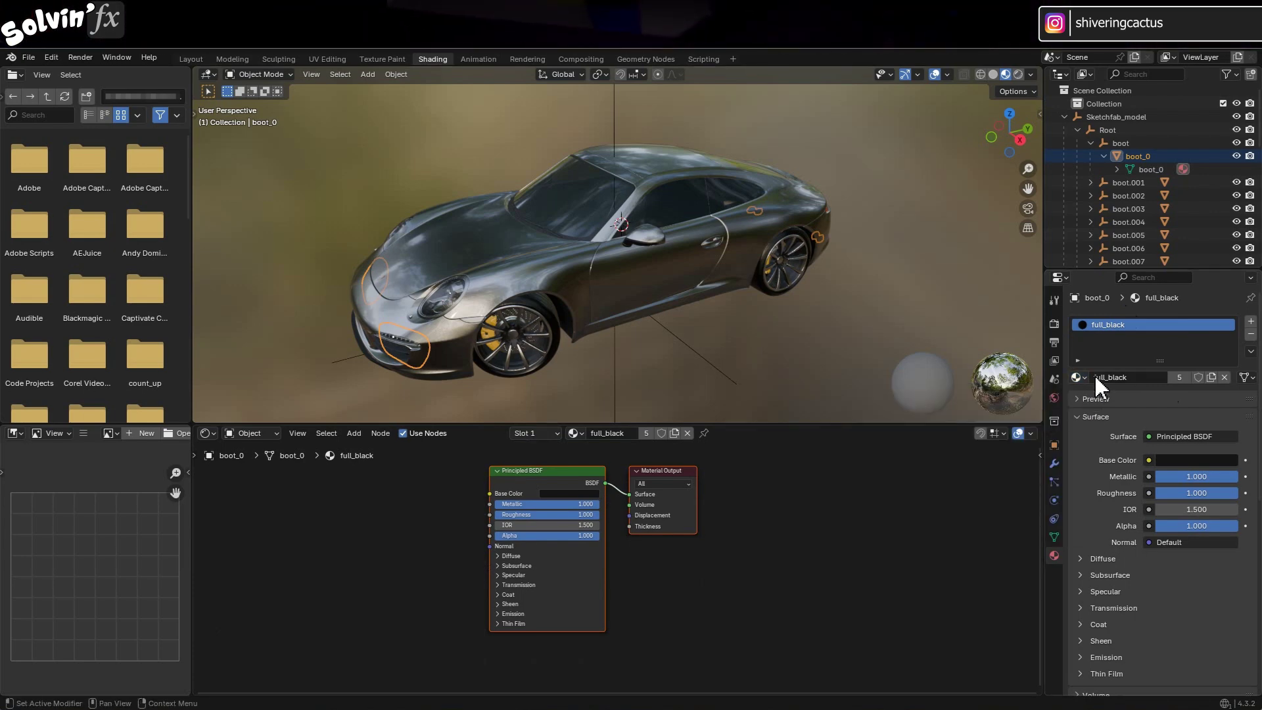
pyautogui.click(1081, 377)
pyautogui.click(907, 397)
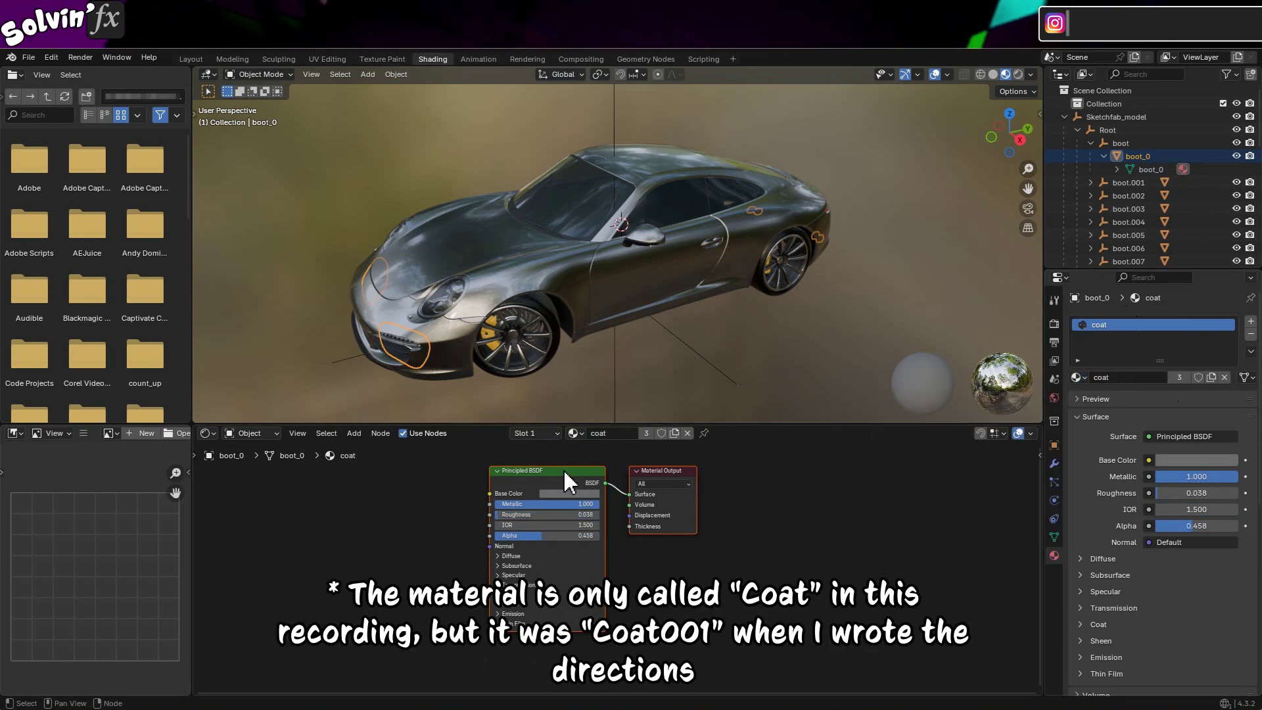
# Step: Set the coat material's Base Color to bright red
pyautogui.click(560, 495)
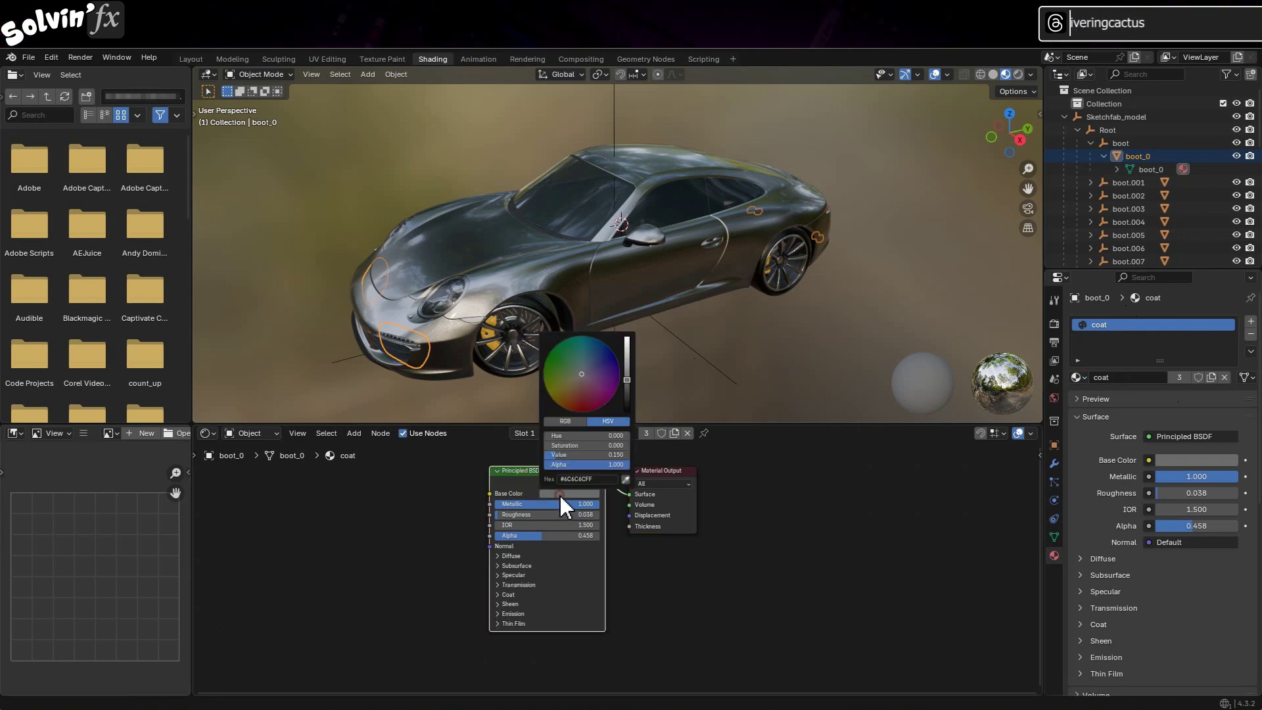
pyautogui.click(583, 411)
pyautogui.moveTo(587, 453); pyautogui.dragTo(631, 454)
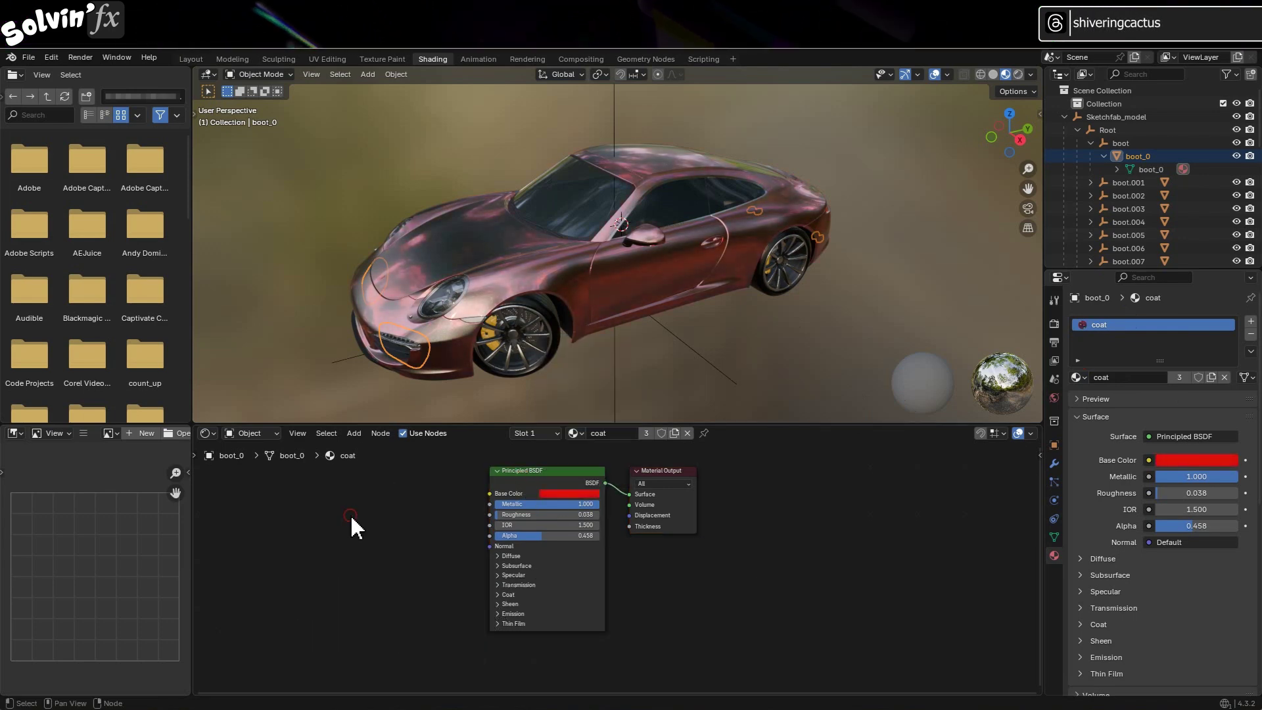
# Step: Add an RGB input node and wire its Color into the Material Output Surface
pyautogui.click(353, 433)
pyautogui.moveTo(374, 448)
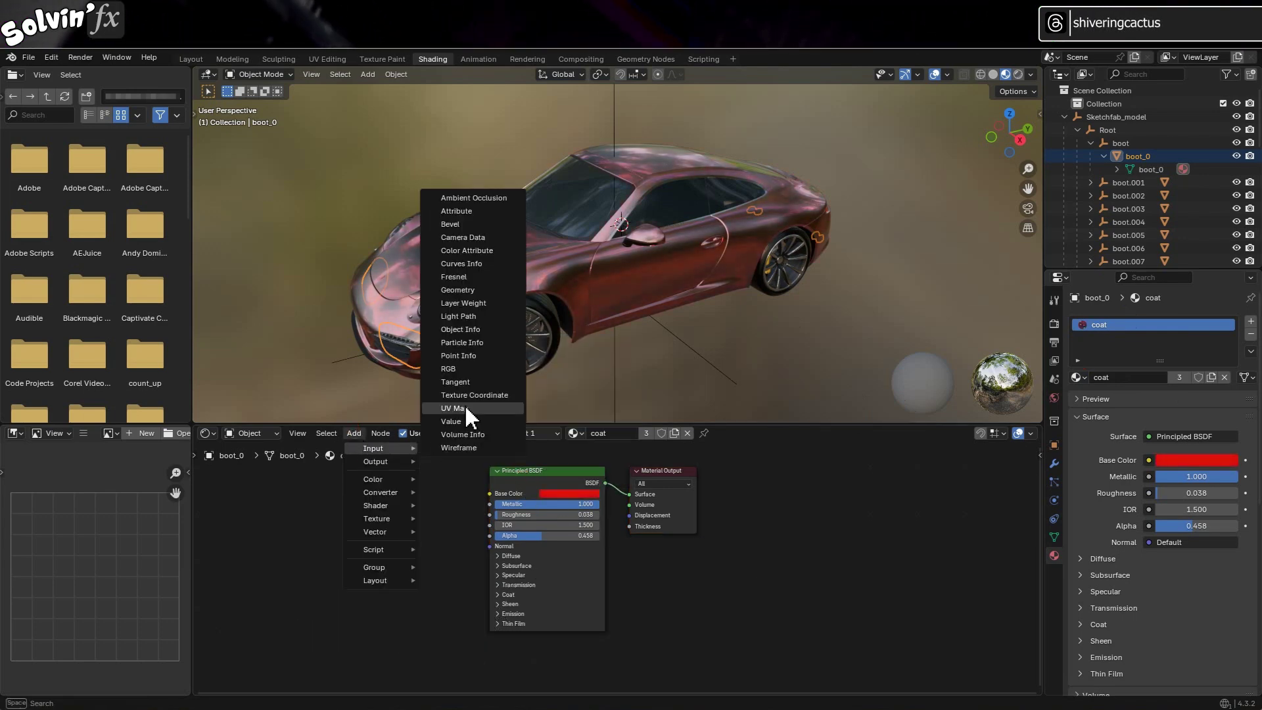
pyautogui.click(490, 368)
pyautogui.click(376, 488)
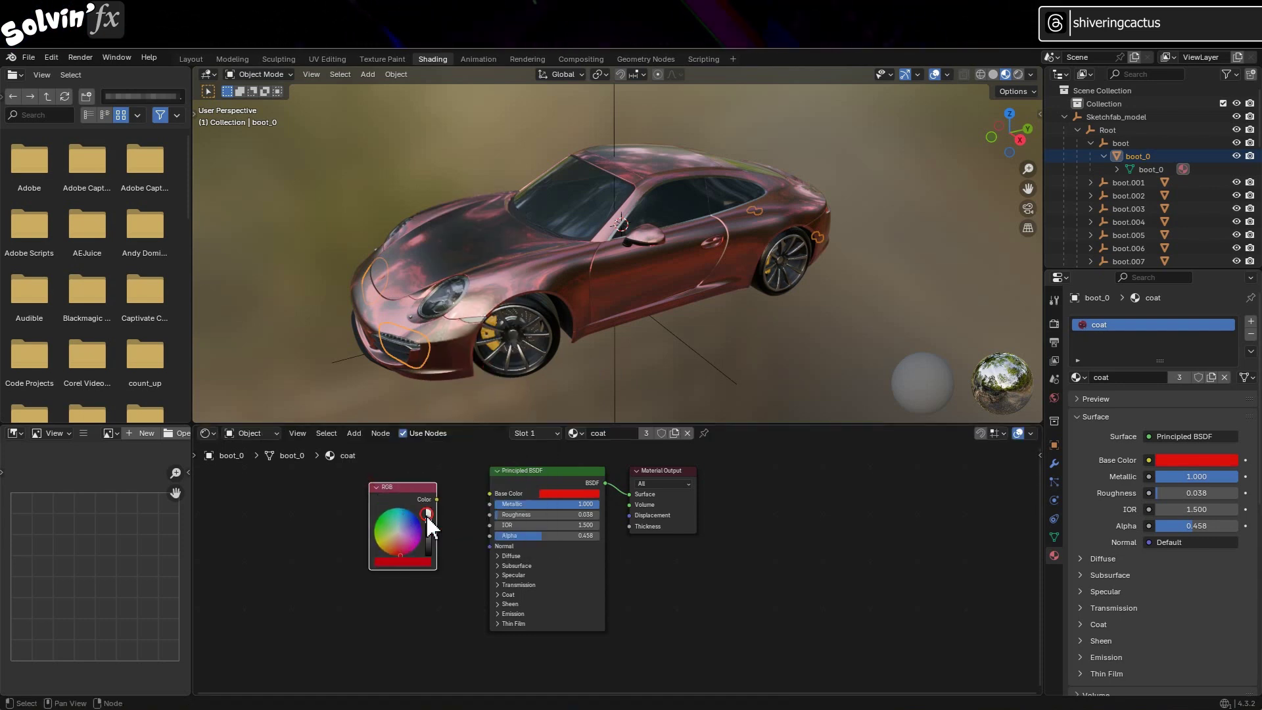
pyautogui.moveTo(428, 519); pyautogui.dragTo(441, 508)
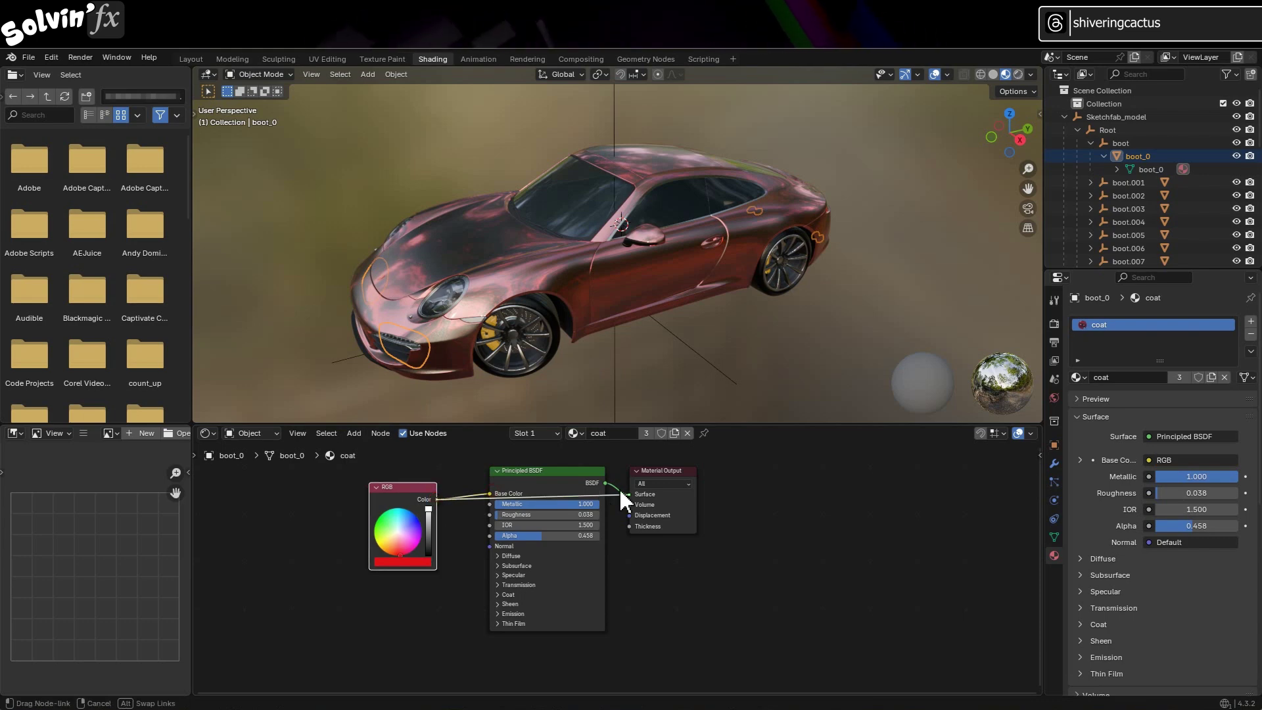
pyautogui.moveTo(440, 507); pyautogui.dragTo(631, 492)
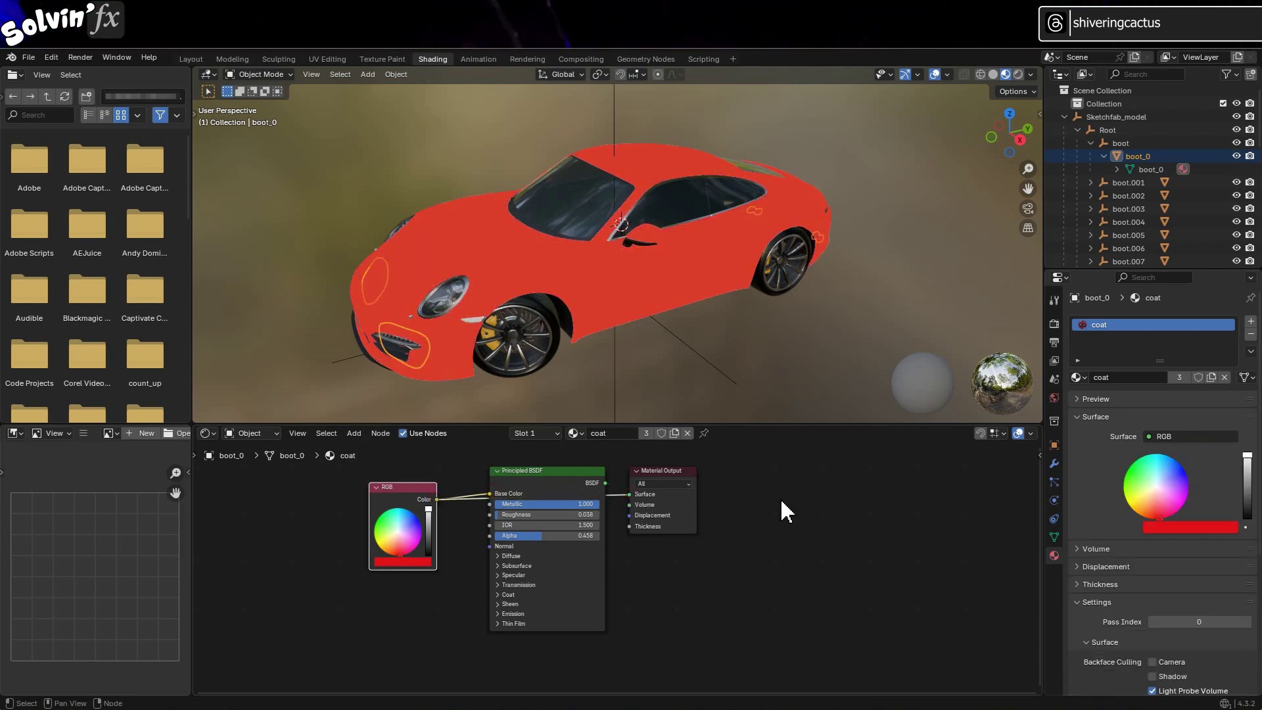
# Step: Set the RGB node's colour to hex #ffffff
pyautogui.click(398, 535)
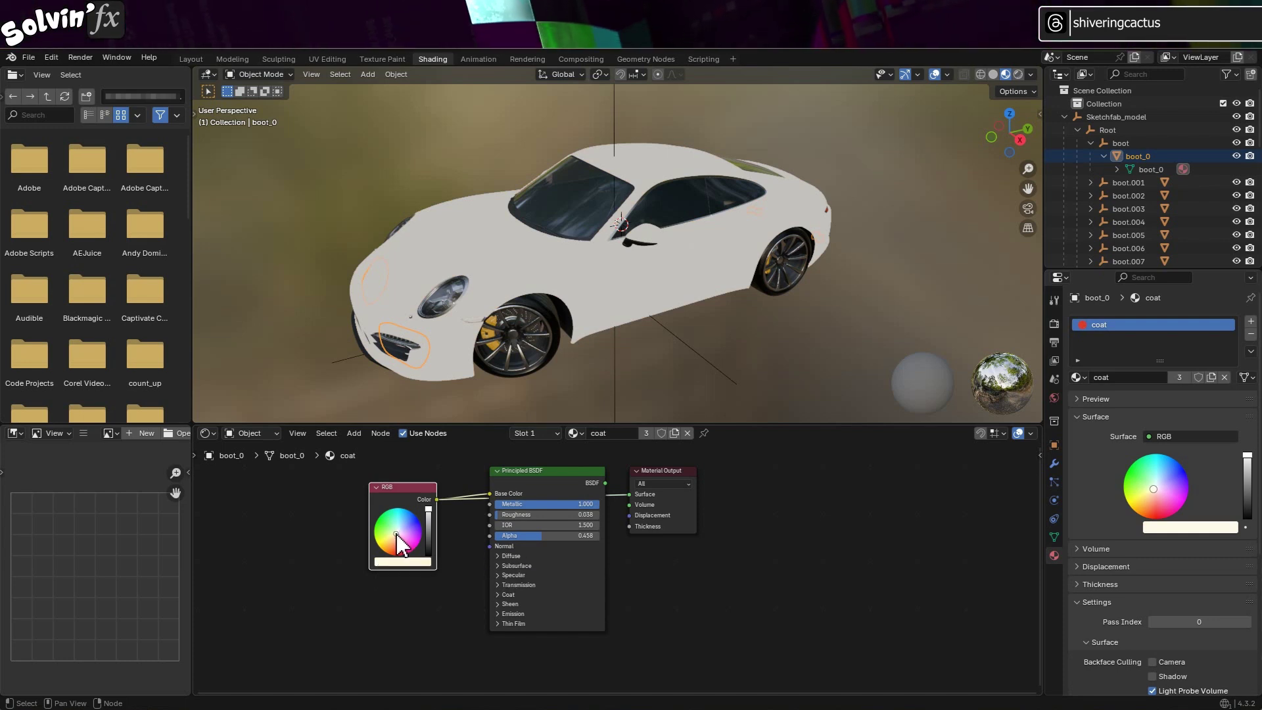
pyautogui.click(404, 563)
pyautogui.click(429, 545)
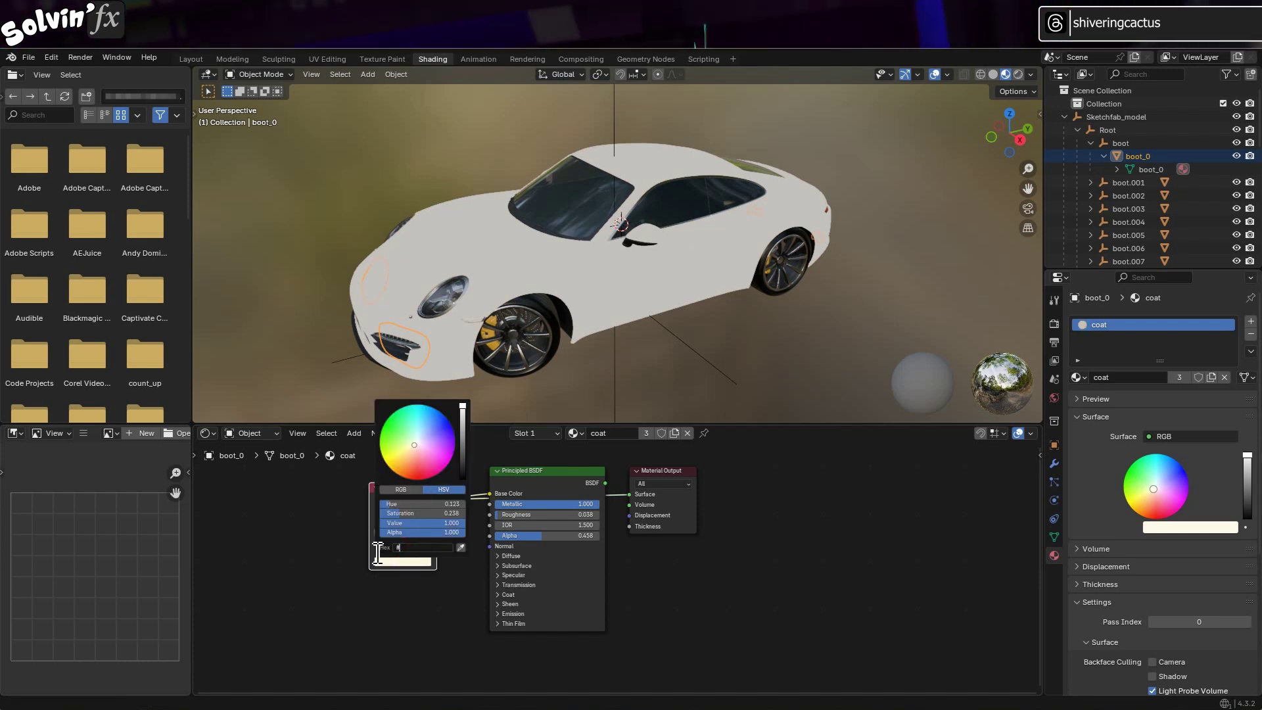
pyautogui.write('#ffffff')
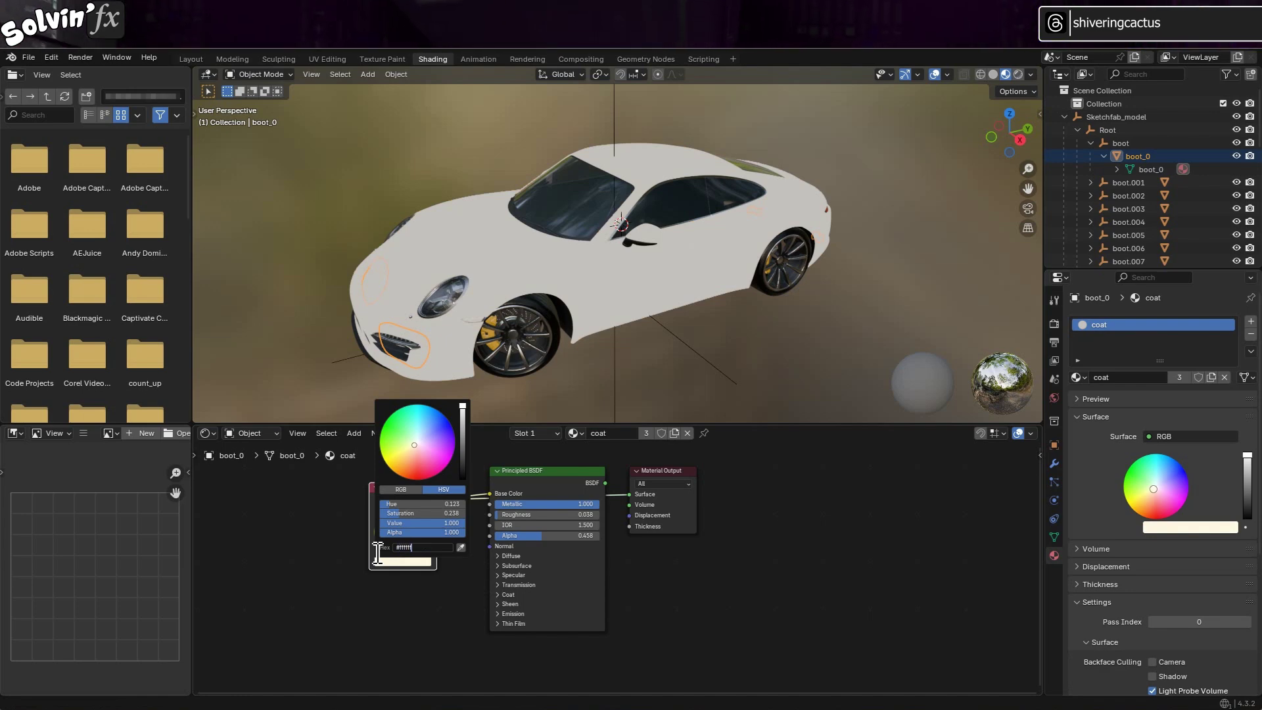
pyautogui.press('Return')
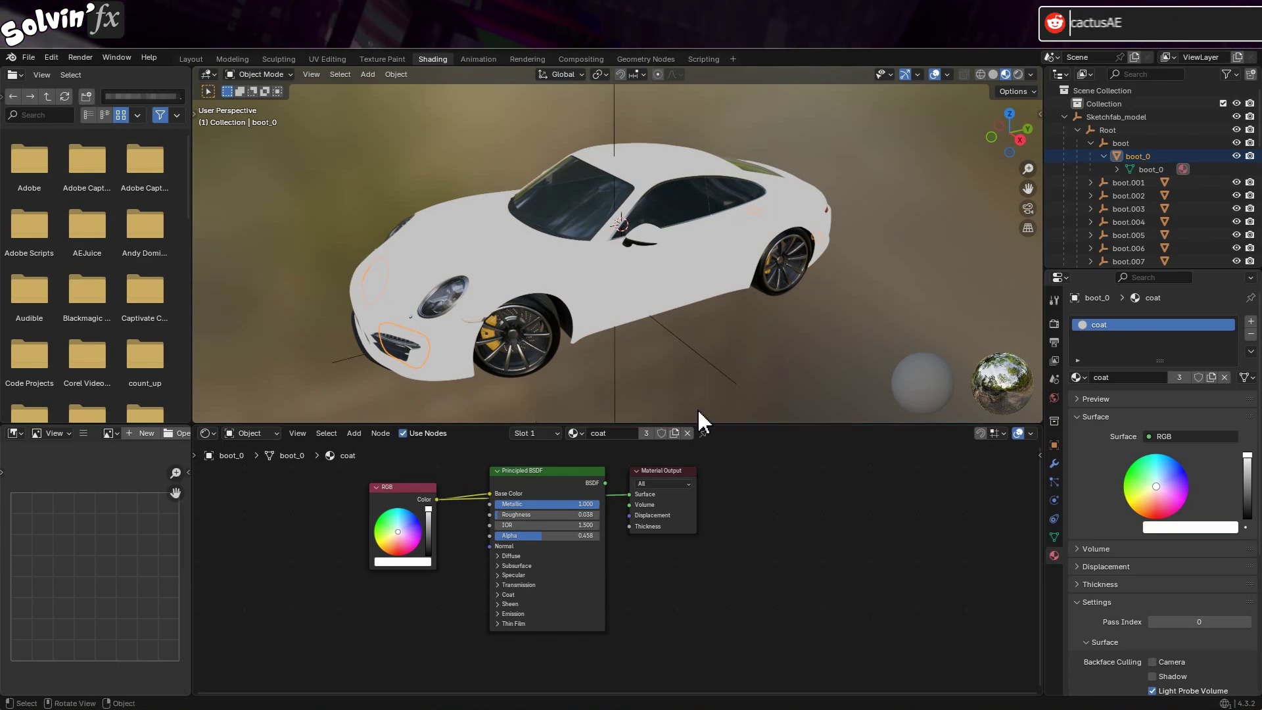
# Step: Switch boot_0's material to full_black after briefly trying the license material
pyautogui.click(1078, 383)
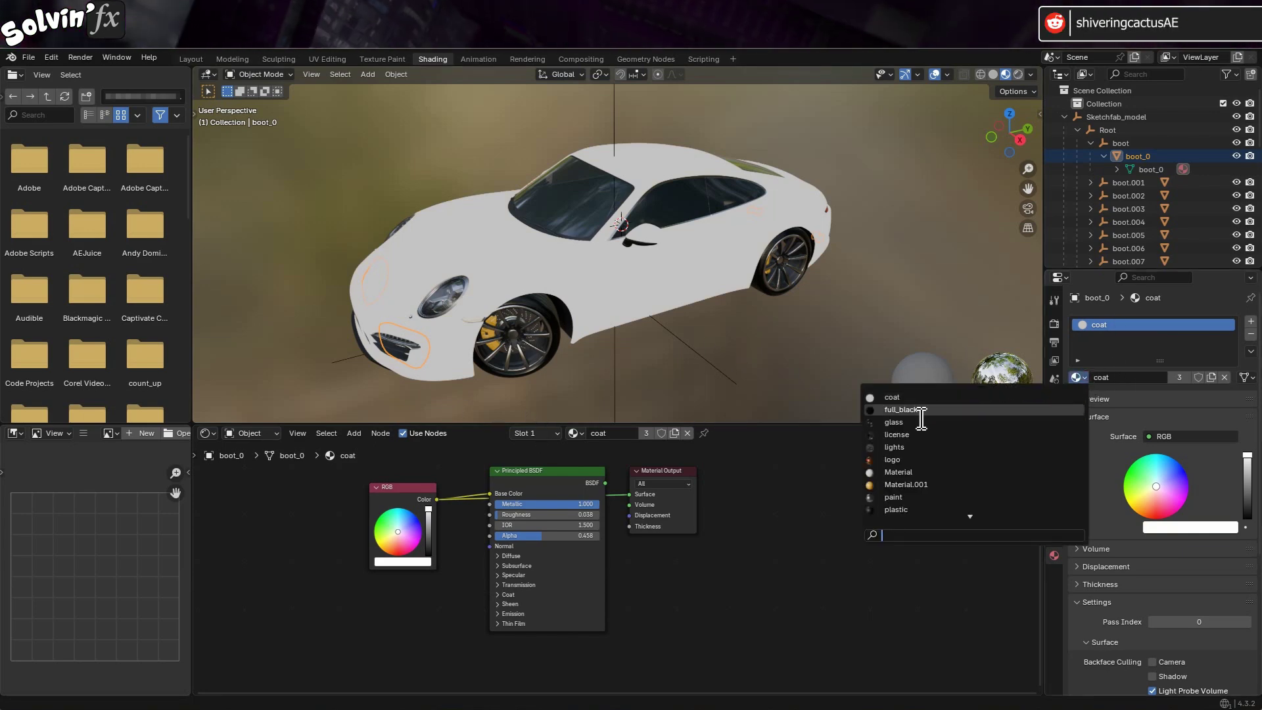
pyautogui.click(908, 407)
pyautogui.click(1082, 376)
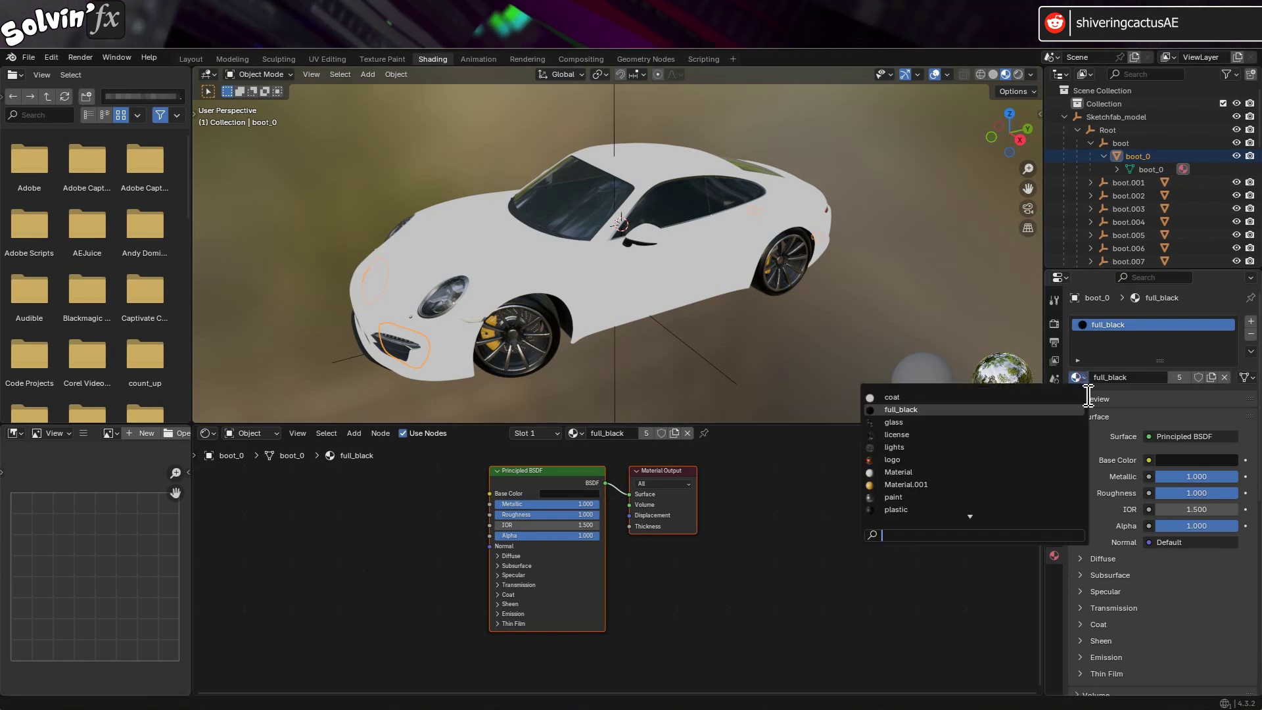
pyautogui.click(936, 442)
pyautogui.click(1079, 376)
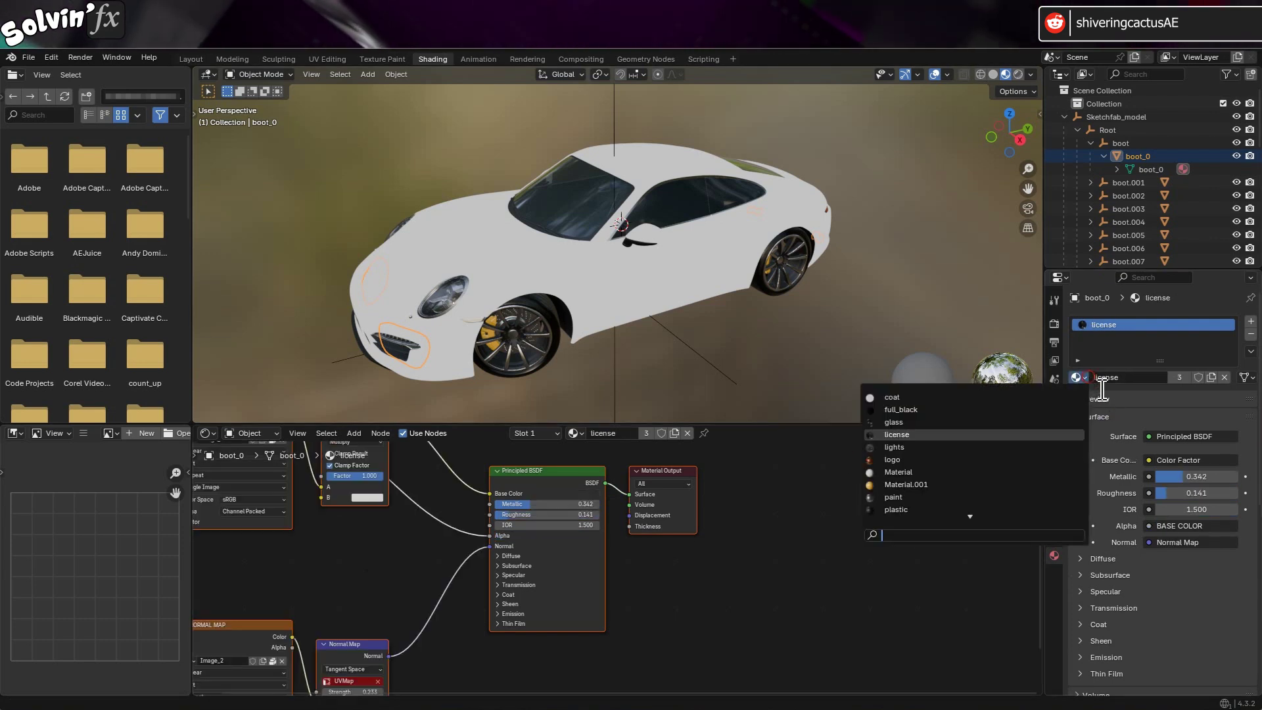
pyautogui.click(964, 412)
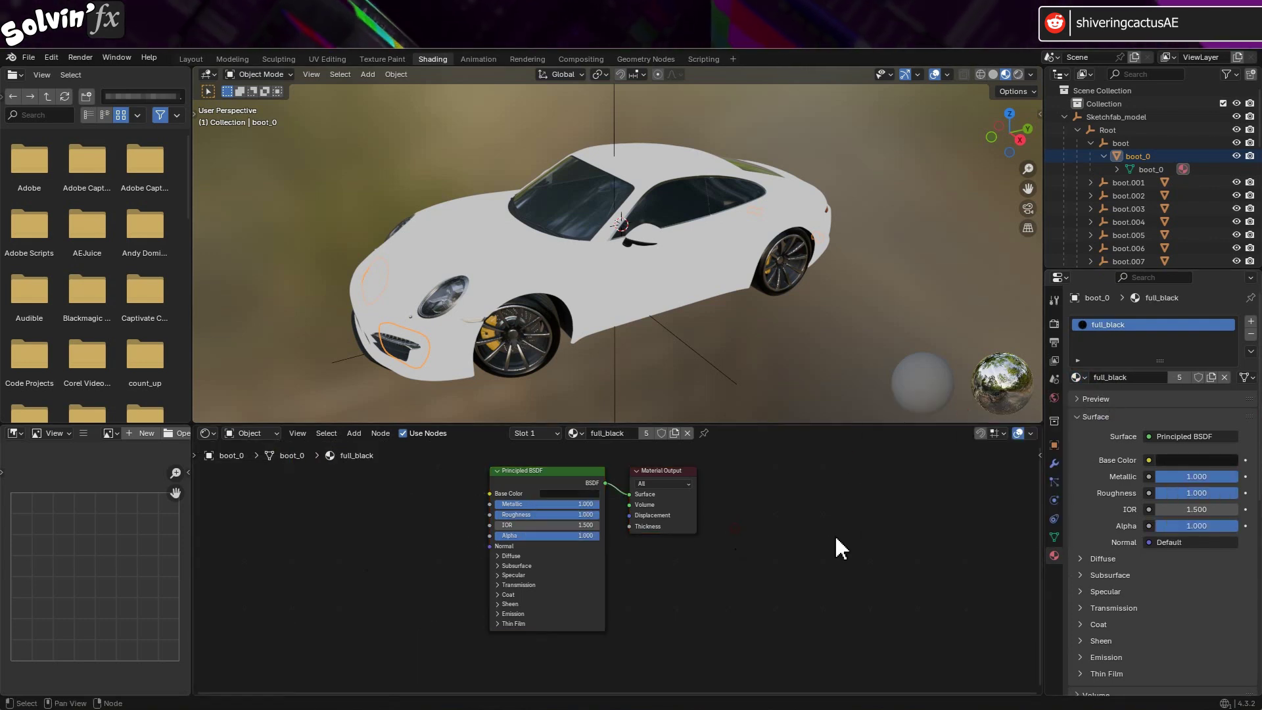
# Step: Add a black RGB node and connect its Color to full_black's Surface socket
pyautogui.click(353, 434)
pyautogui.moveTo(375, 448)
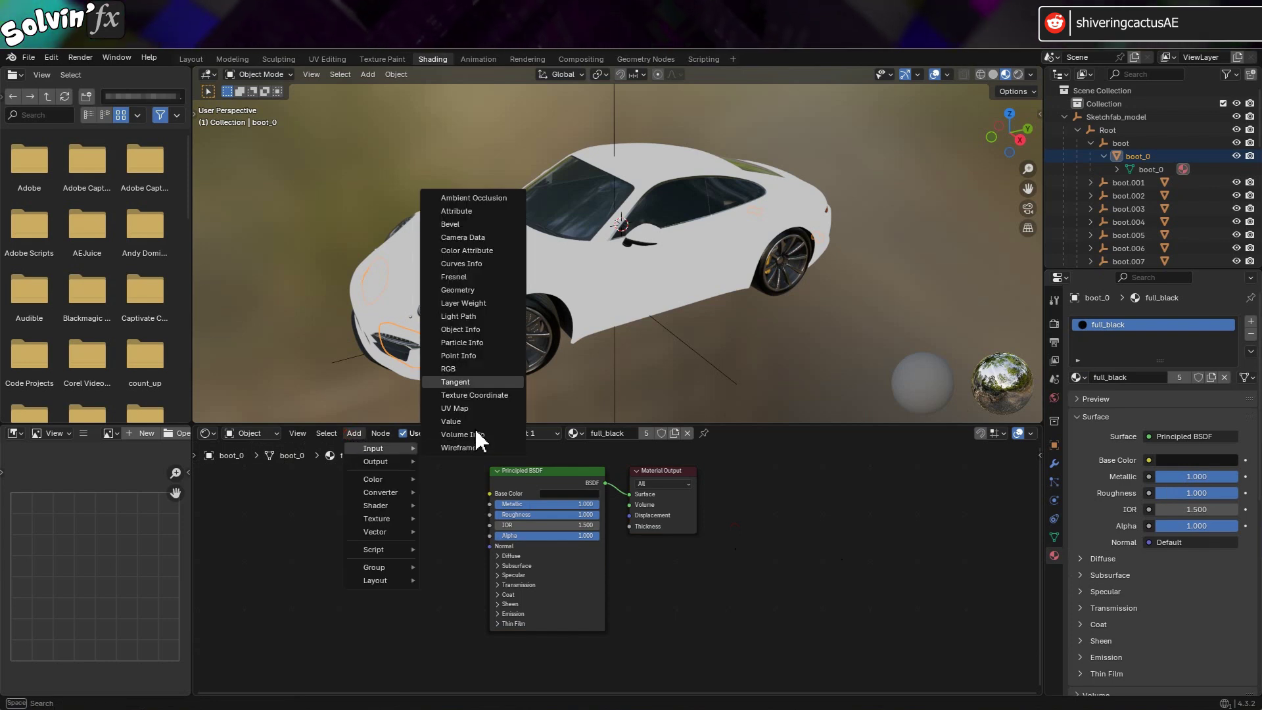
pyautogui.click(449, 368)
pyautogui.click(363, 489)
pyautogui.moveTo(427, 528); pyautogui.dragTo(426, 568)
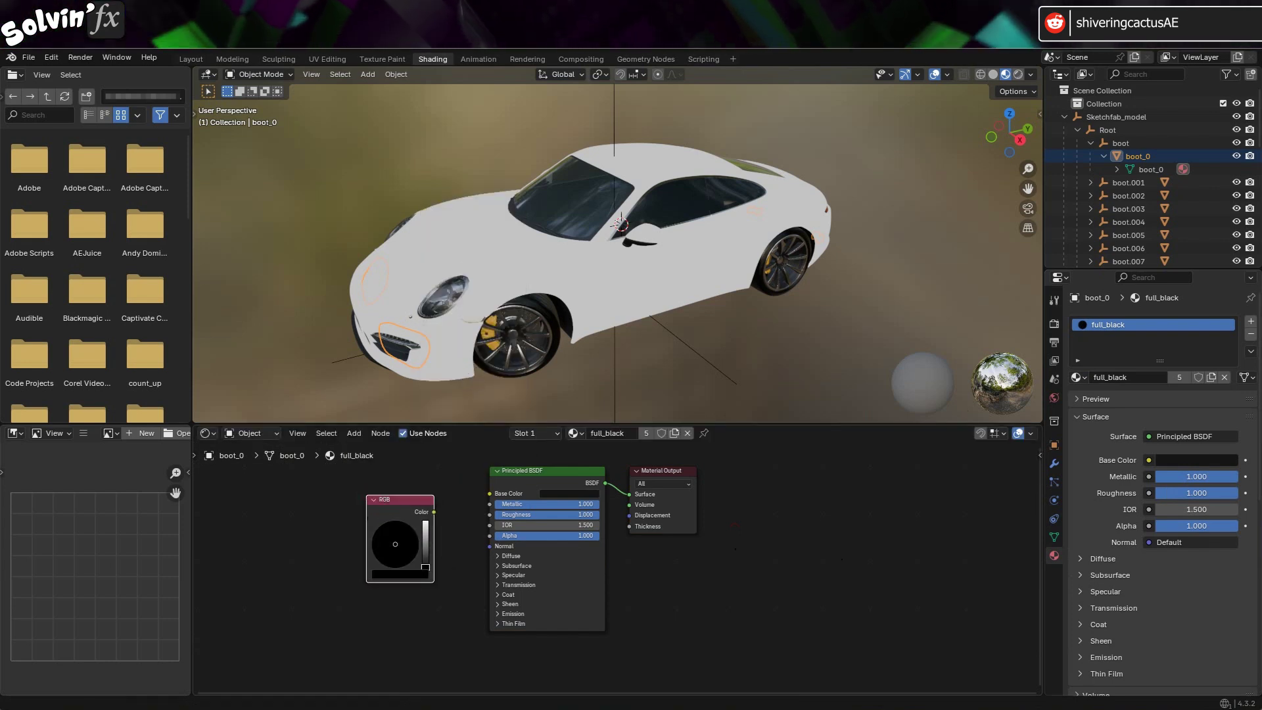
pyautogui.moveTo(434, 514); pyautogui.dragTo(631, 493)
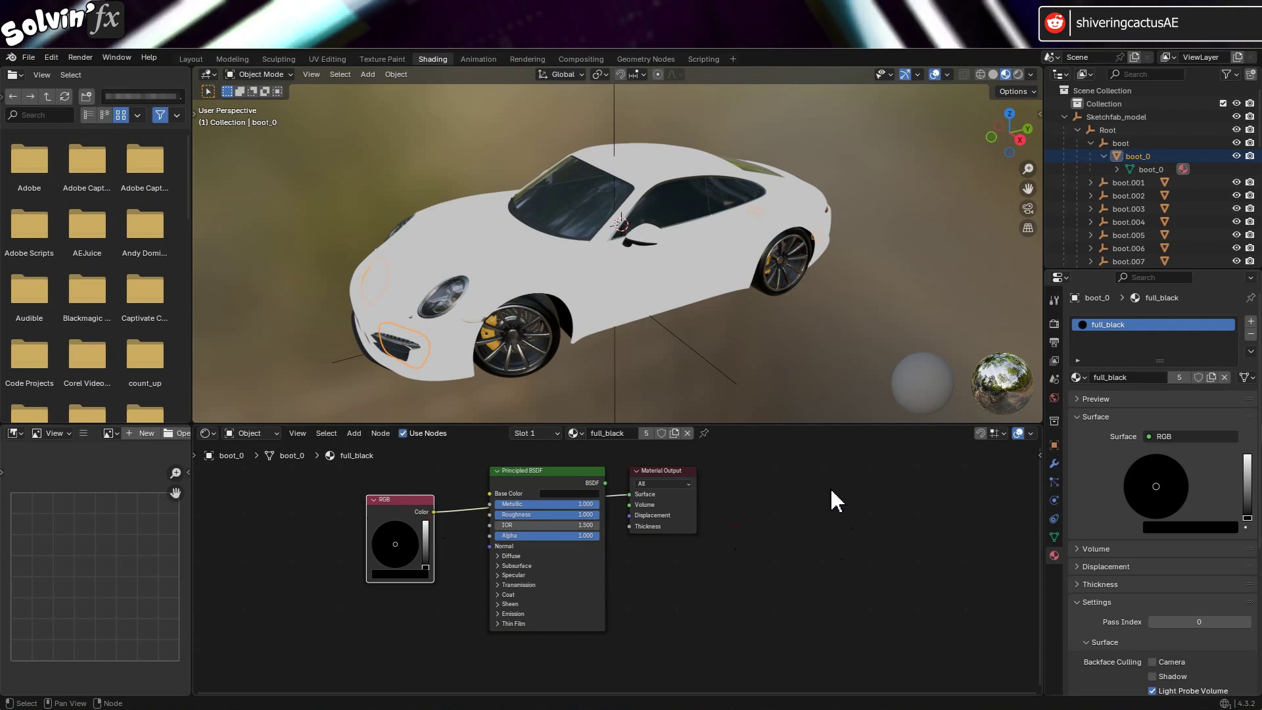
# Step: Select every car part and link the full_black material to all of them with Ctrl+L
pyautogui.moveTo(318, 108); pyautogui.dragTo(860, 400)
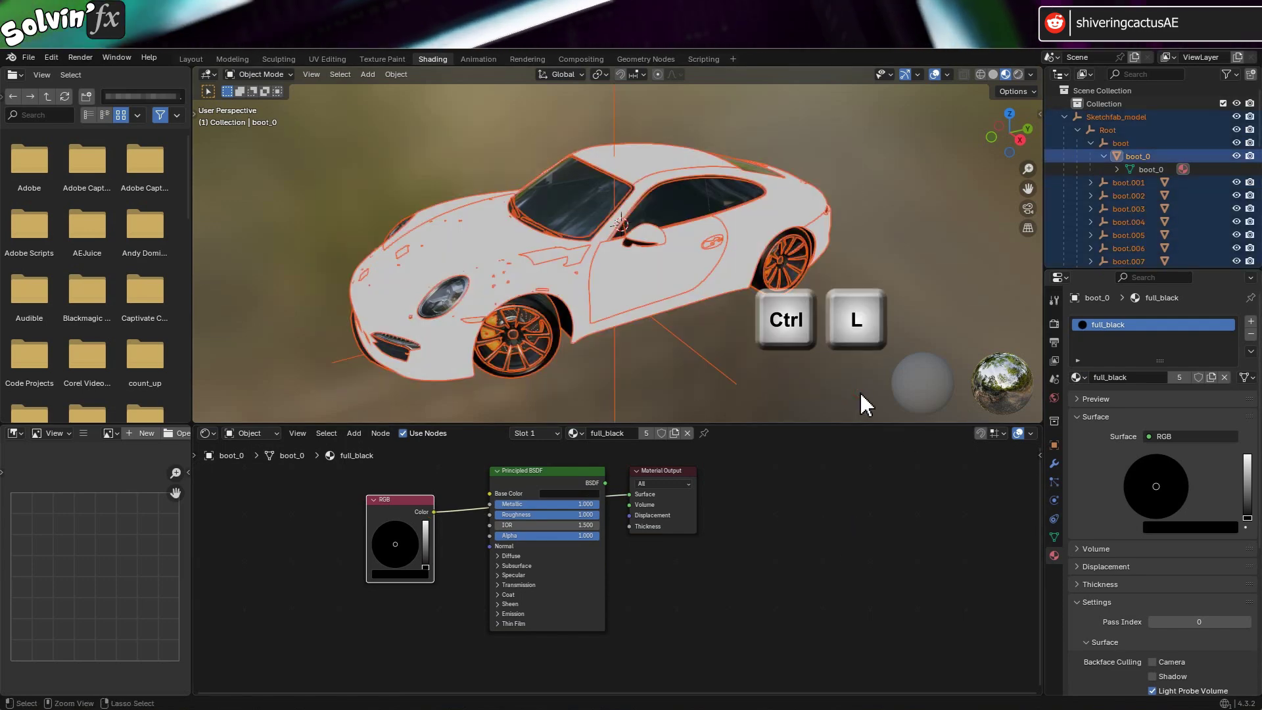
pyautogui.press('ctrl')
pyautogui.hotkey('ctrl', 'l')
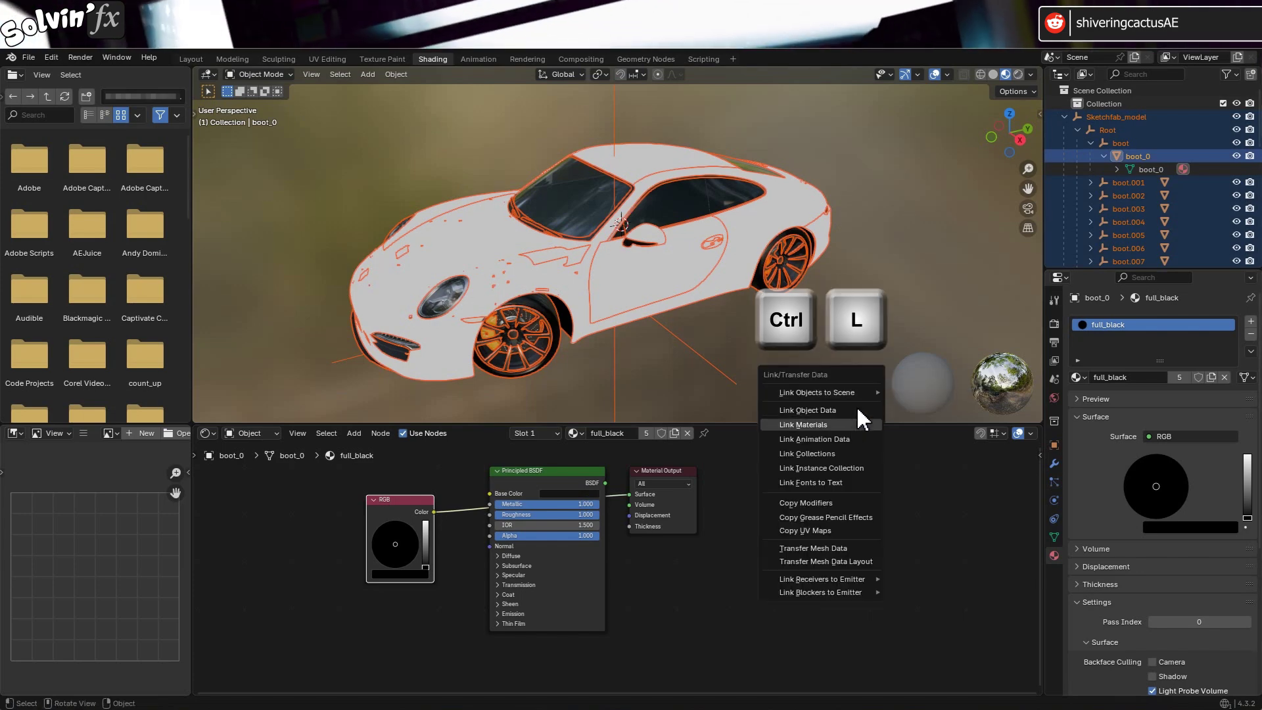
pyautogui.click(854, 424)
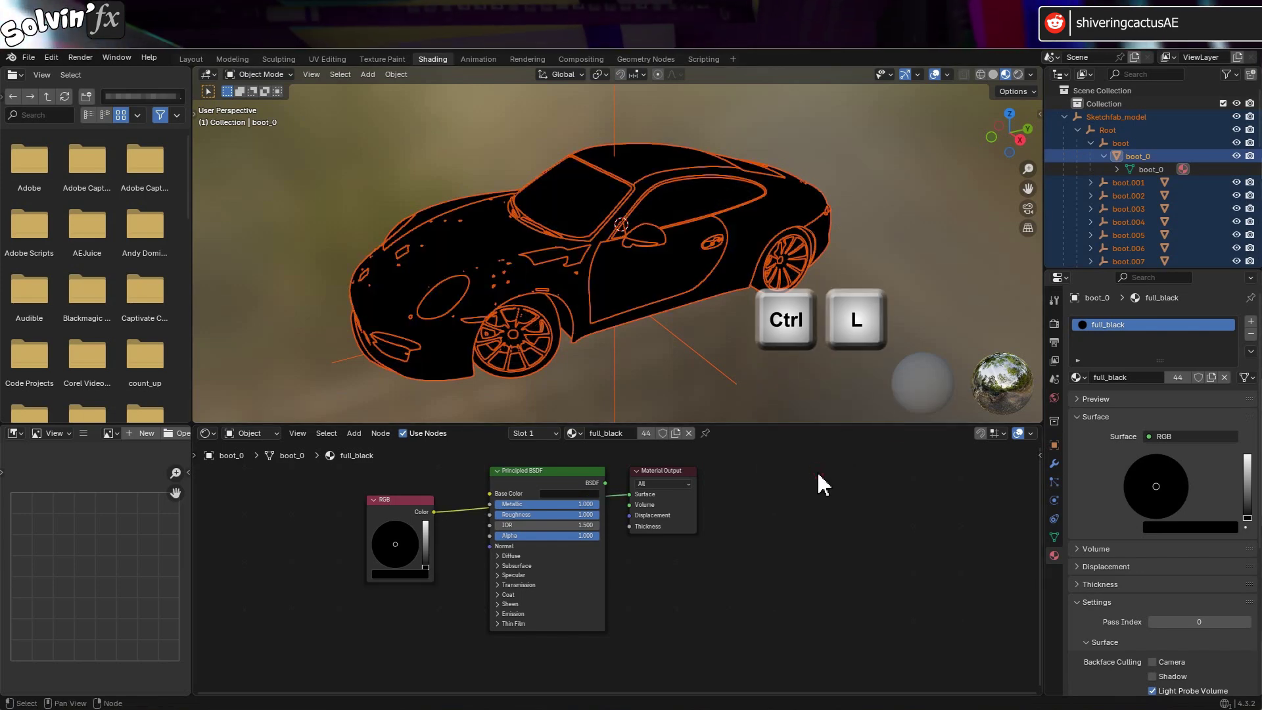
pyautogui.click(822, 371)
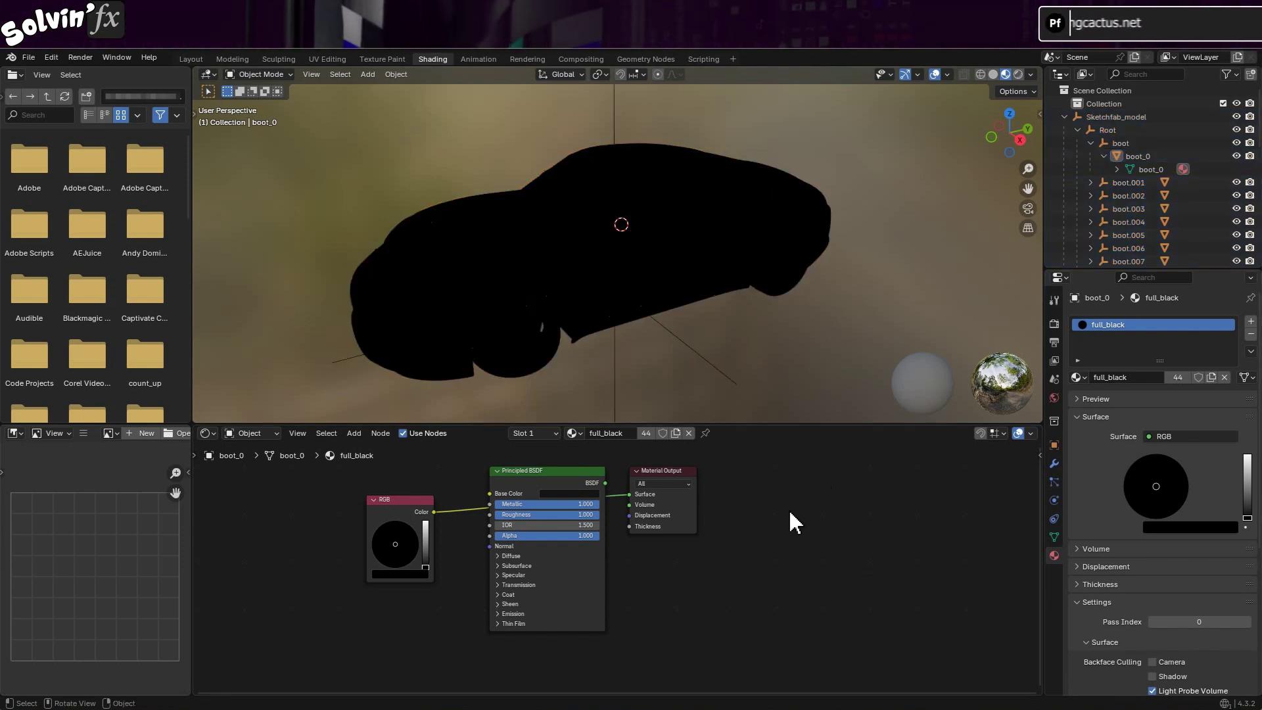
# Step: Assign the coat material to a body panel and to the main car body
pyautogui.click(668, 280)
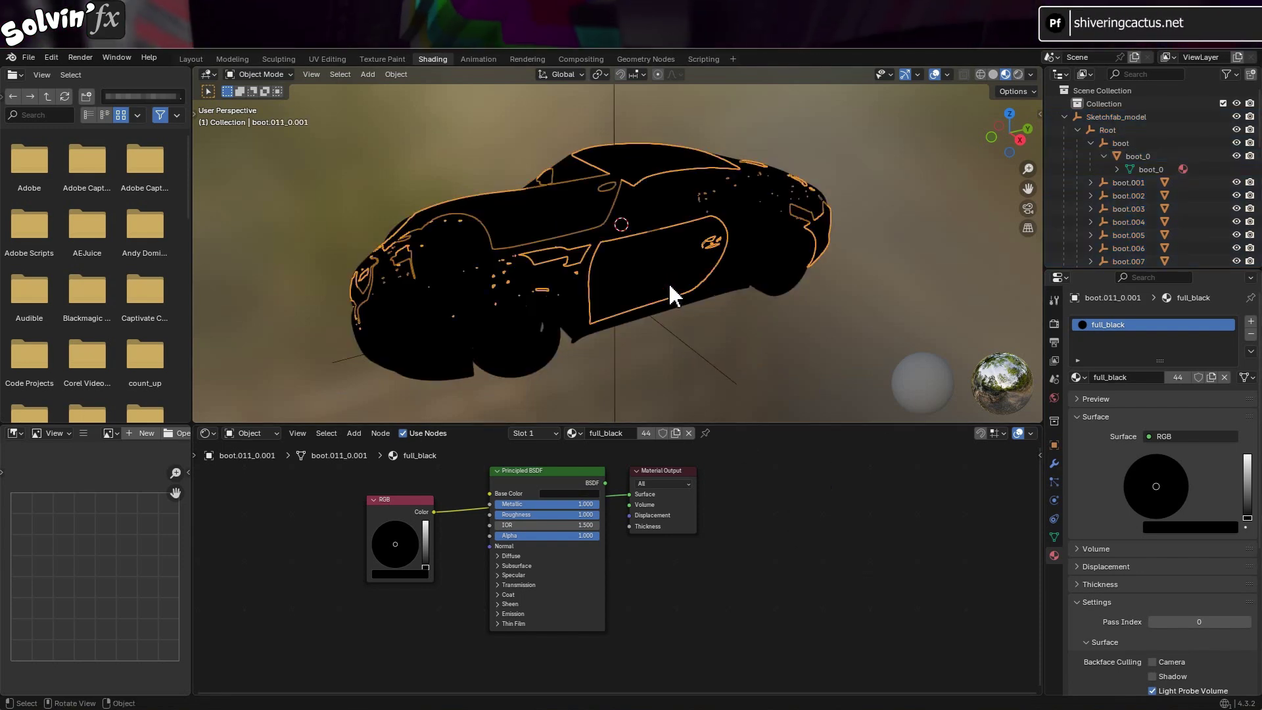
pyautogui.click(1086, 379)
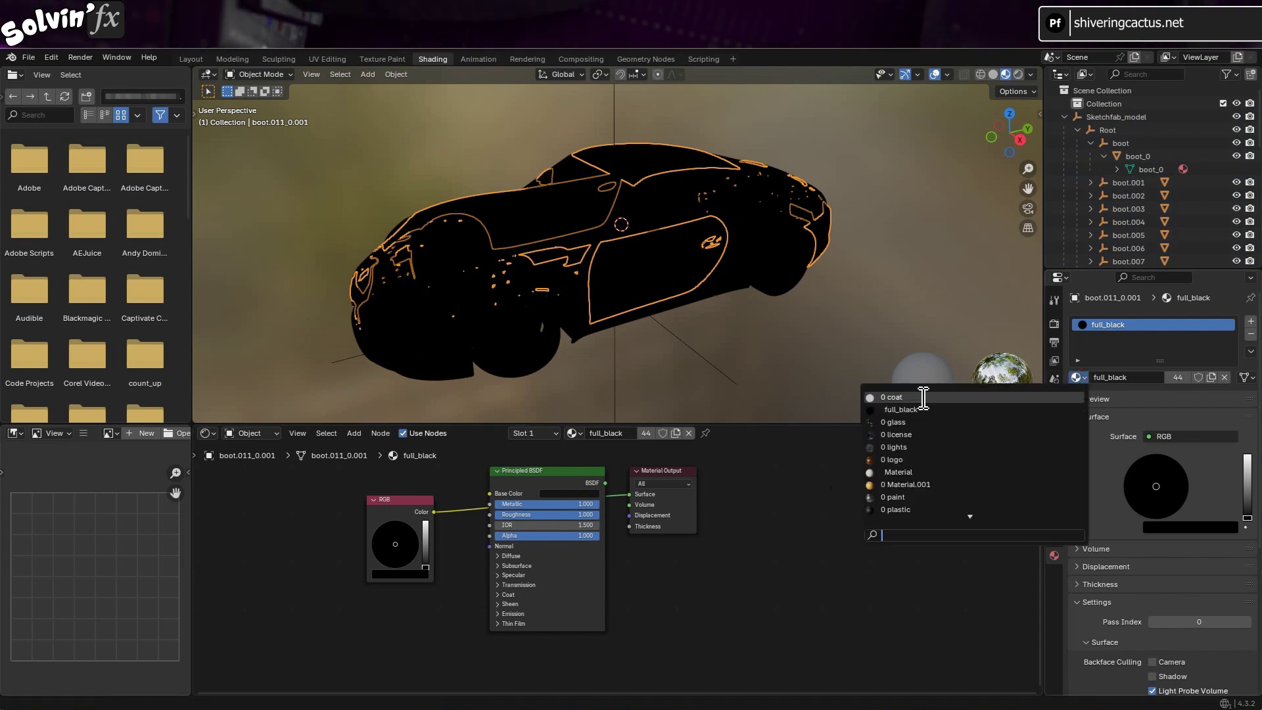
pyautogui.click(893, 397)
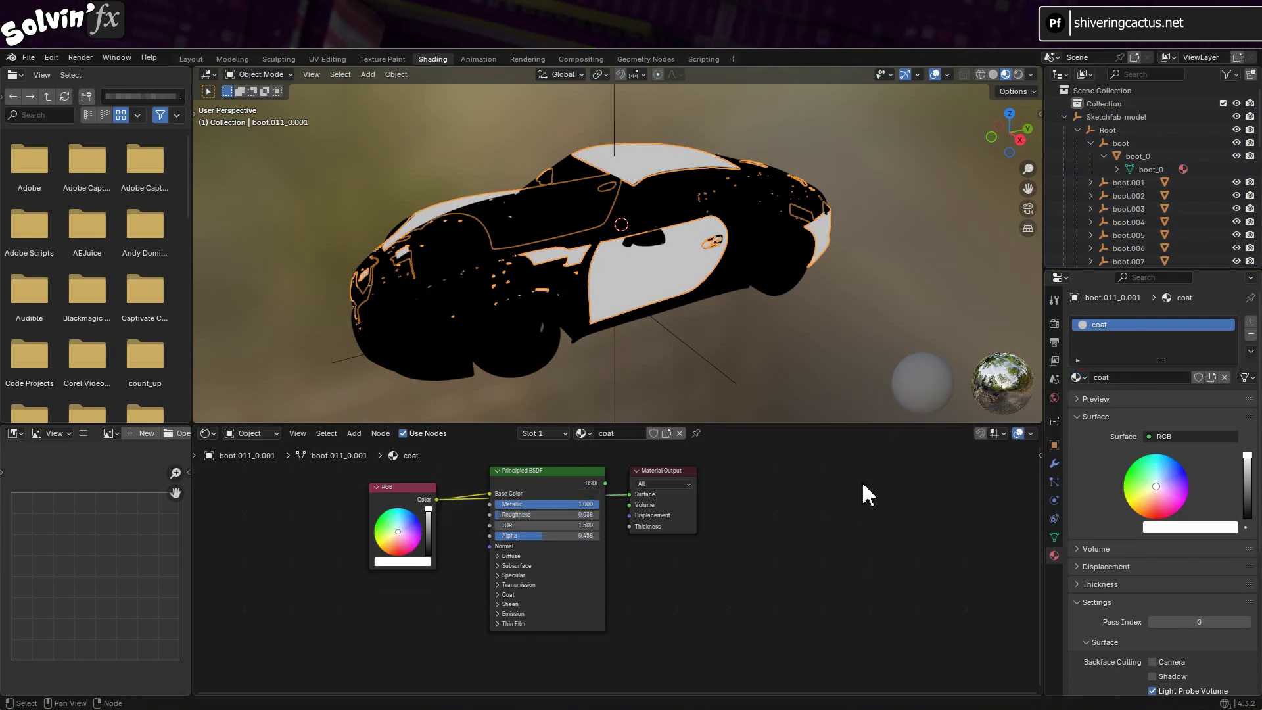
pyautogui.click(729, 280)
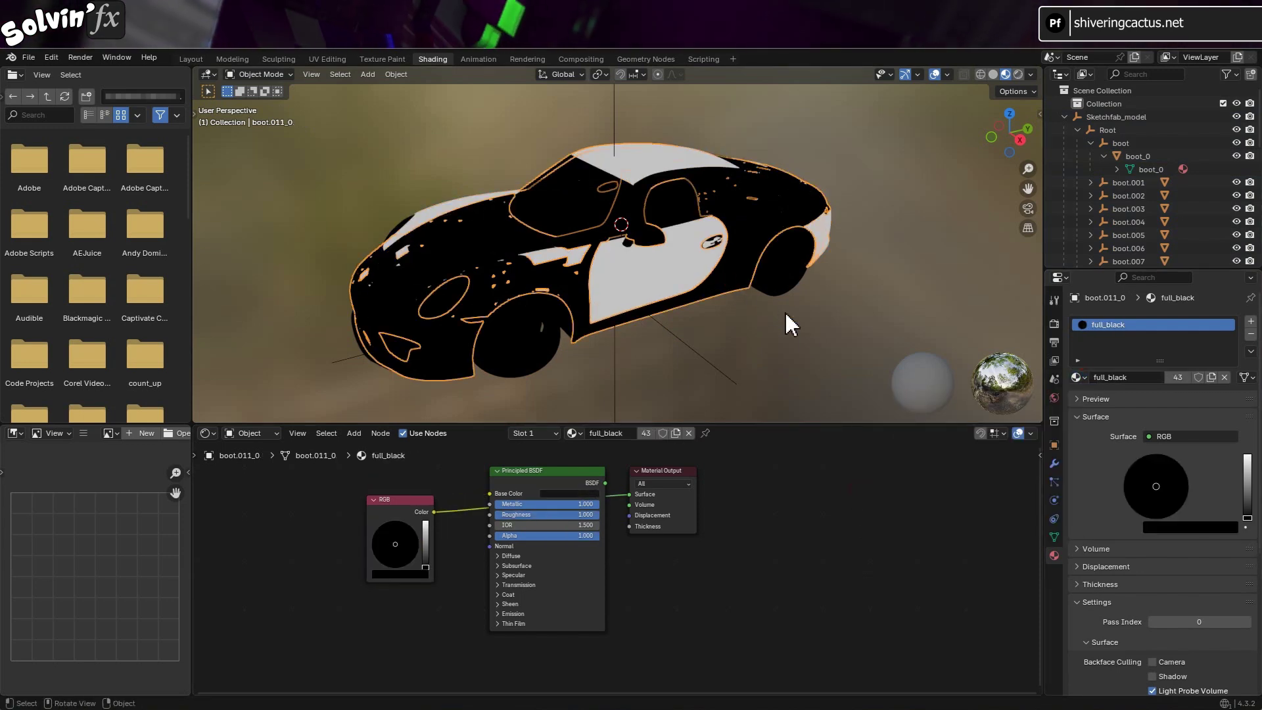
pyautogui.click(1085, 380)
pyautogui.click(942, 397)
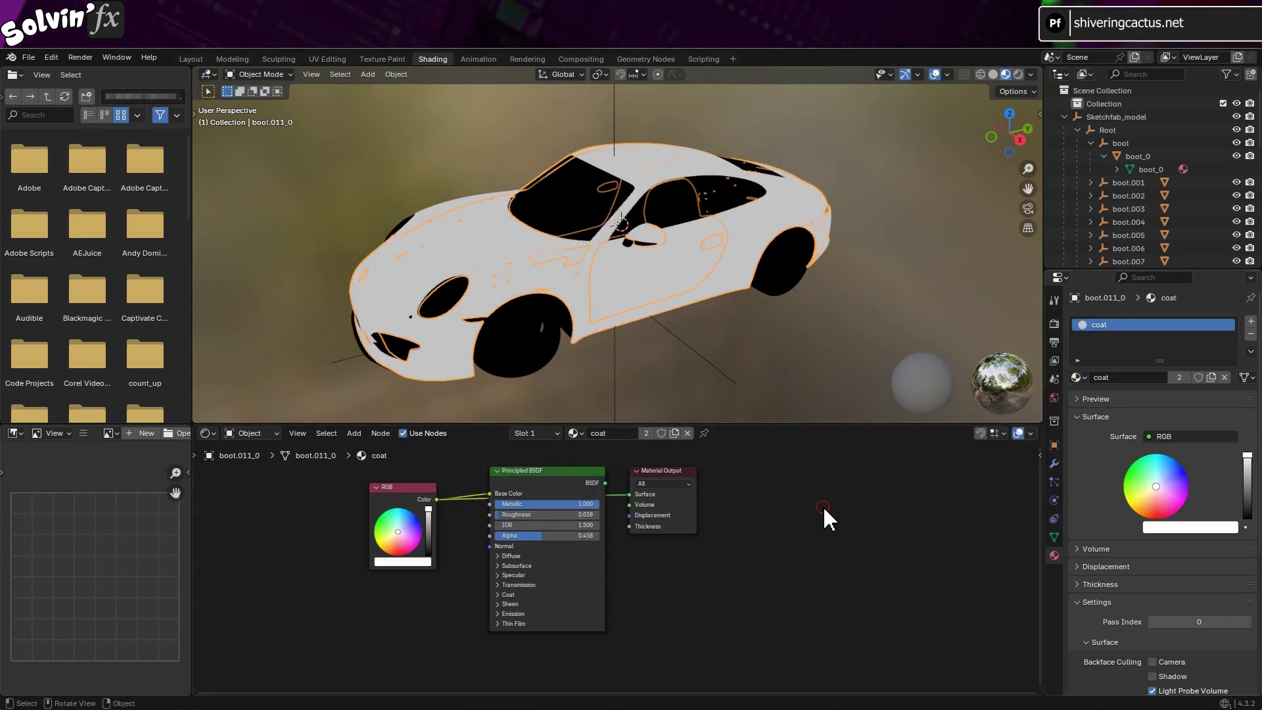
# Step: Deselect and orbit to check the white body, then bring up the export options
pyautogui.click(691, 331)
pyautogui.moveTo(679, 342)
pyautogui.mouseDown()
pyautogui.moveTo(788, 279)
pyautogui.moveTo(478, 350)
pyautogui.moveTo(670, 334)
pyautogui.mouseUp()
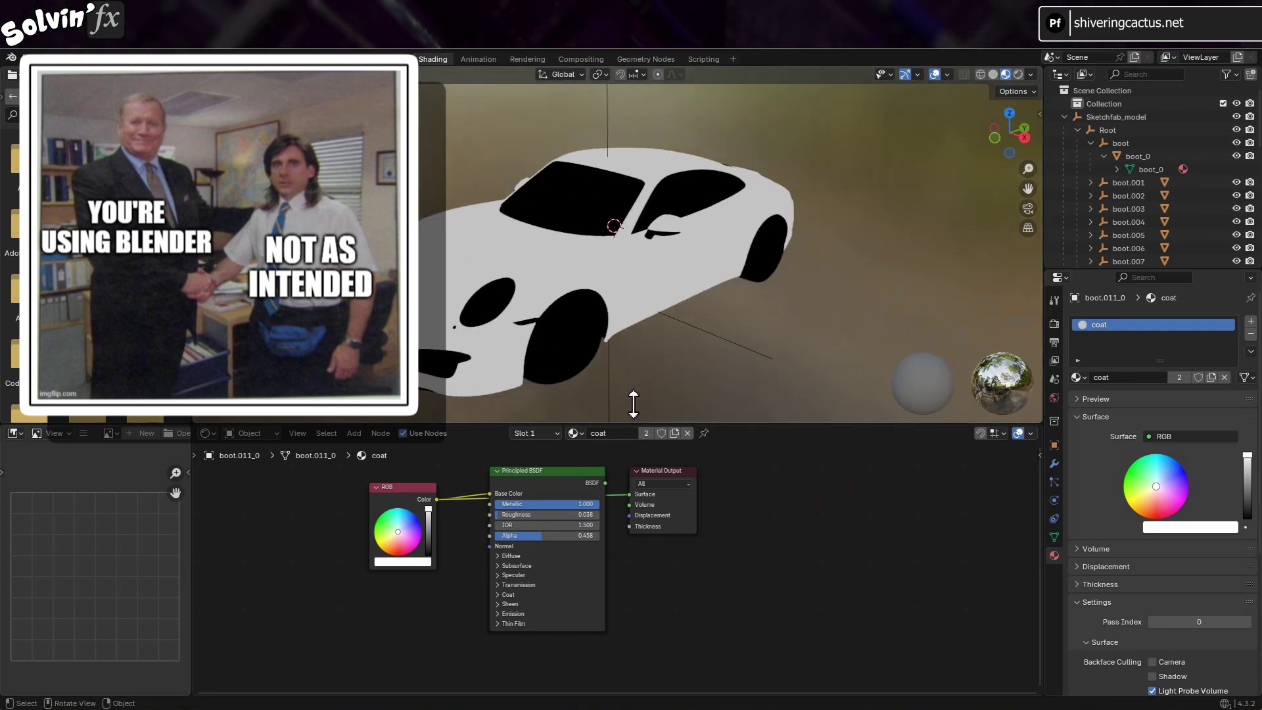
pyautogui.click(29, 57)
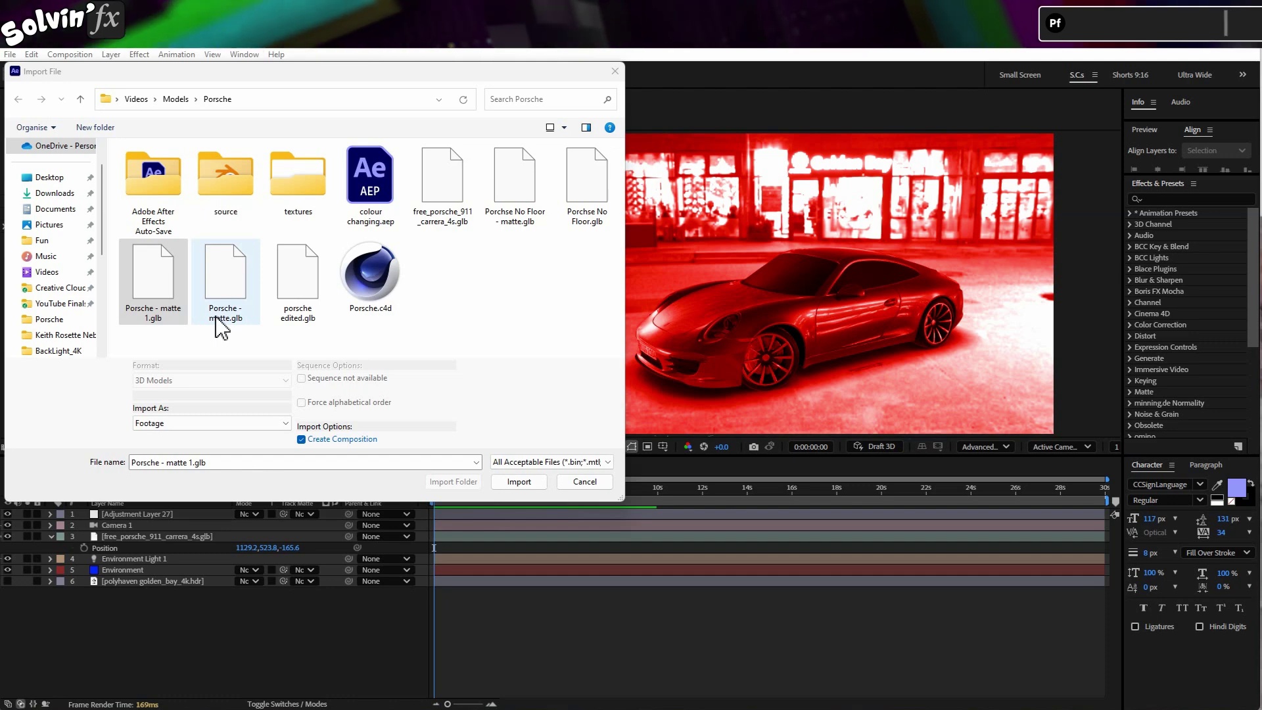
# Step: Import Porsche - matte 1.glb without a new composition and drag it into 3D Car
pyautogui.click(326, 438)
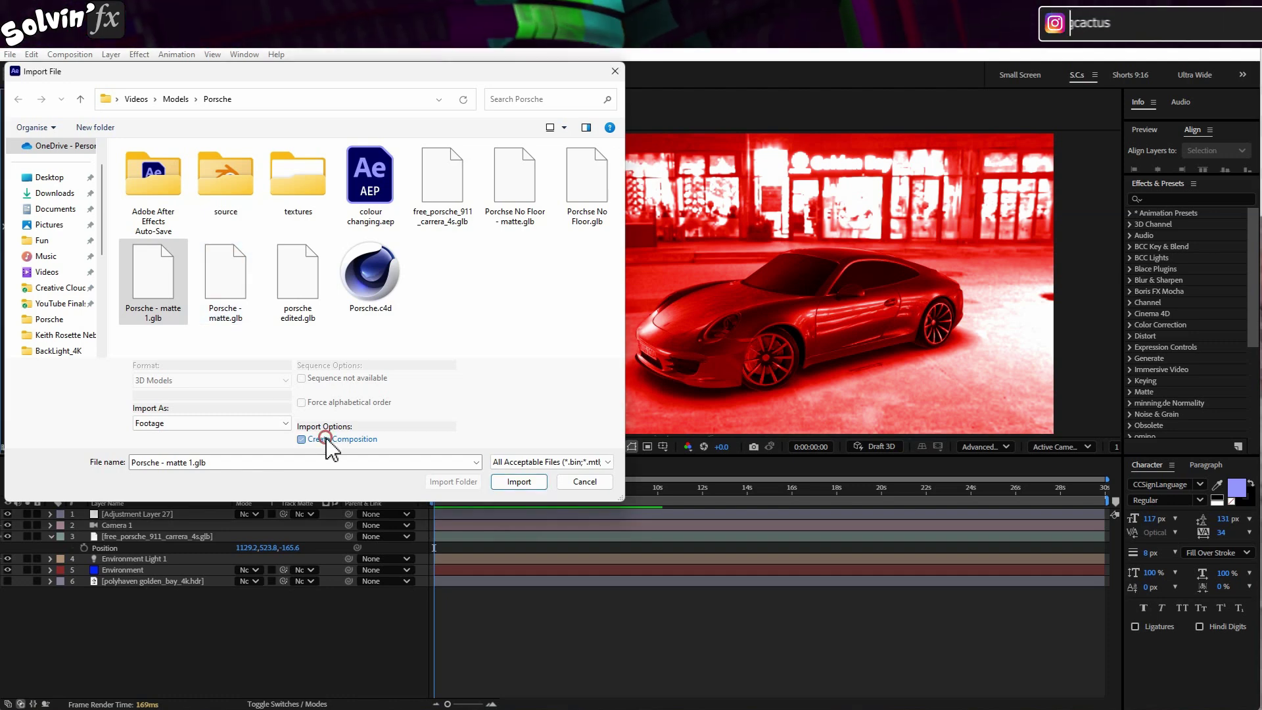
pyautogui.click(519, 481)
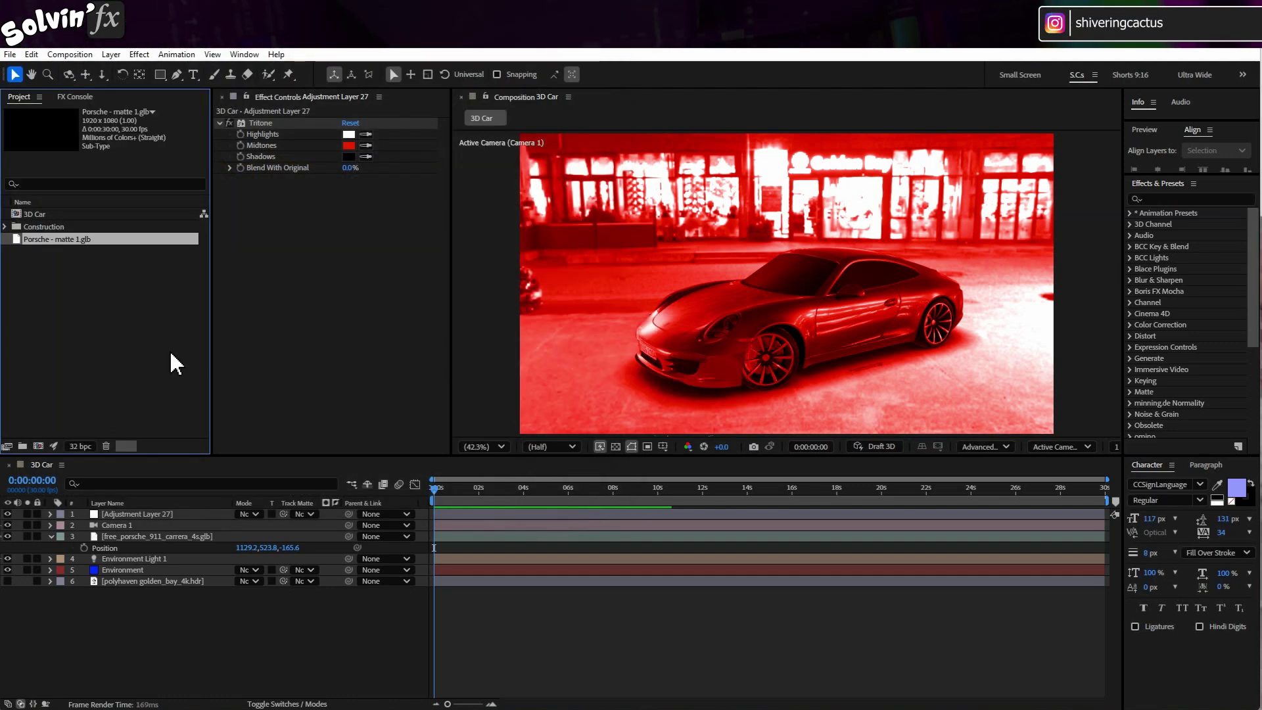
pyautogui.moveTo(51, 256); pyautogui.dragTo(142, 533)
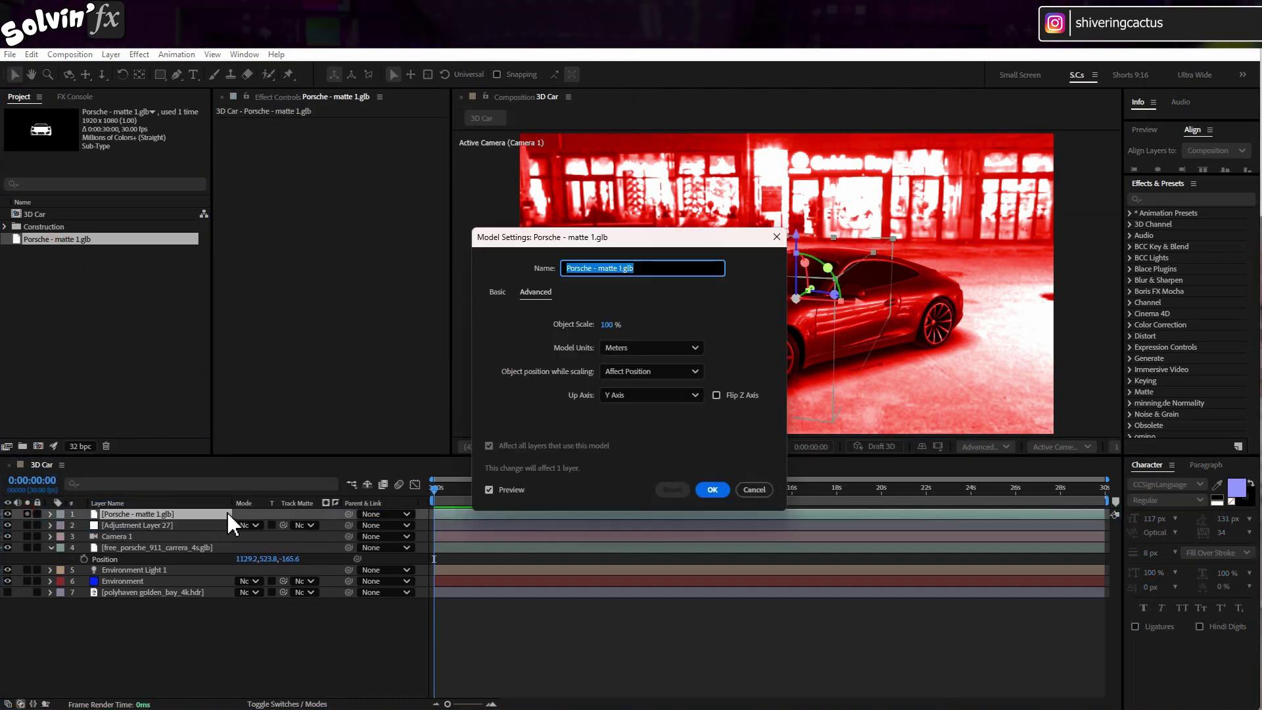
# Step: Confirm the model settings and pick-whip the matte layer's Position to the original Porsche's Position
pyautogui.click(718, 489)
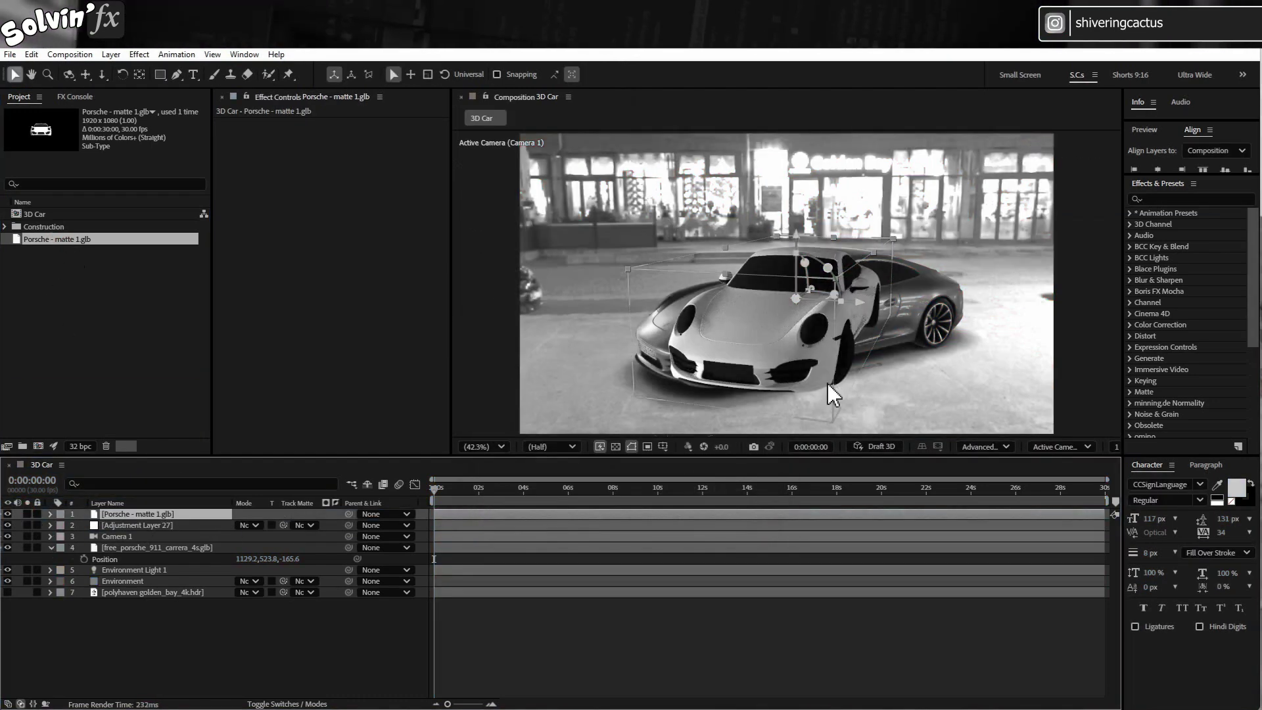
pyautogui.press('p')
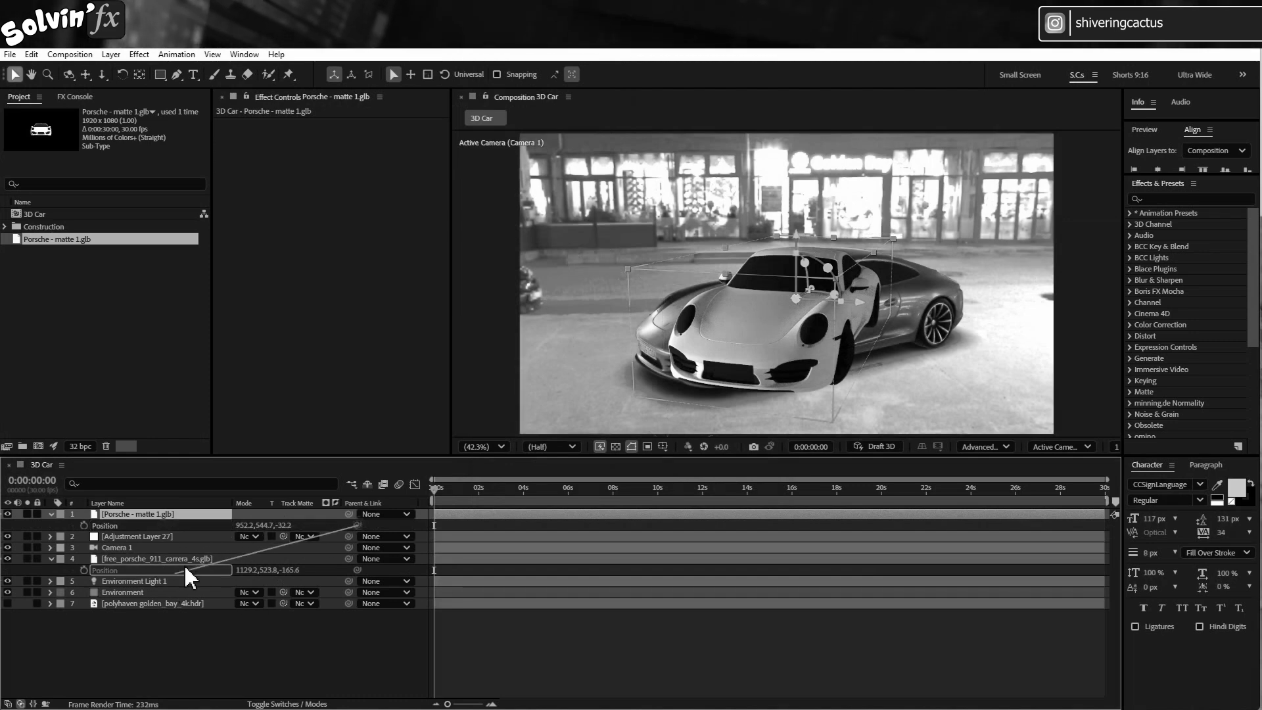
pyautogui.moveTo(357, 525); pyautogui.dragTo(175, 569)
# Step: Link the matte layer's Z Rotation to the original Porsche's Z Rotation
pyautogui.press('r')
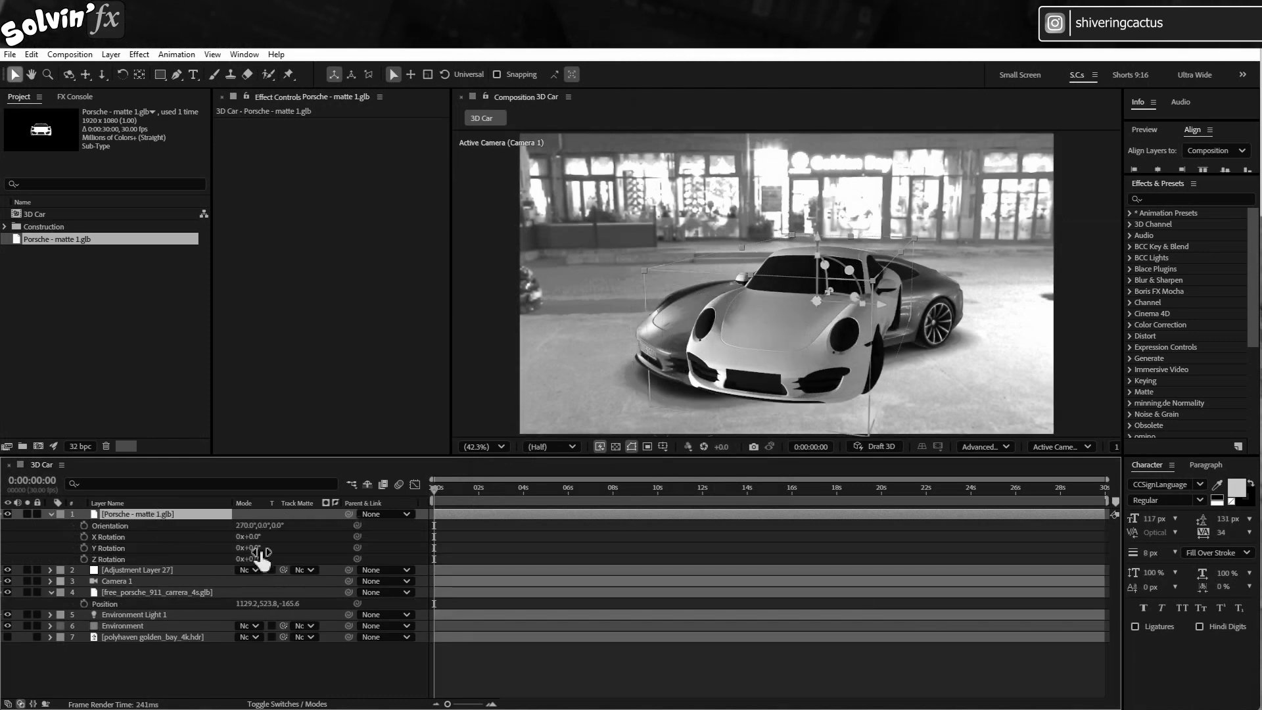
pyautogui.click(145, 592)
pyautogui.press('r')
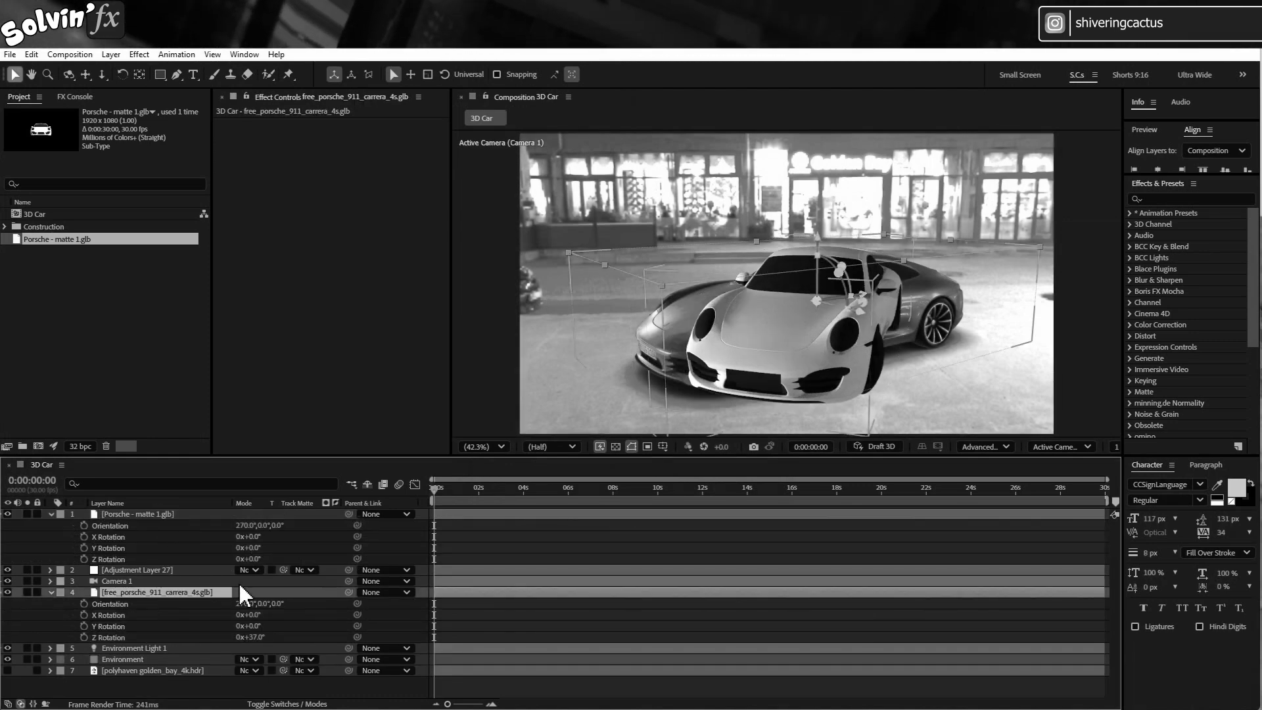
pyautogui.moveTo(357, 559); pyautogui.dragTo(139, 639)
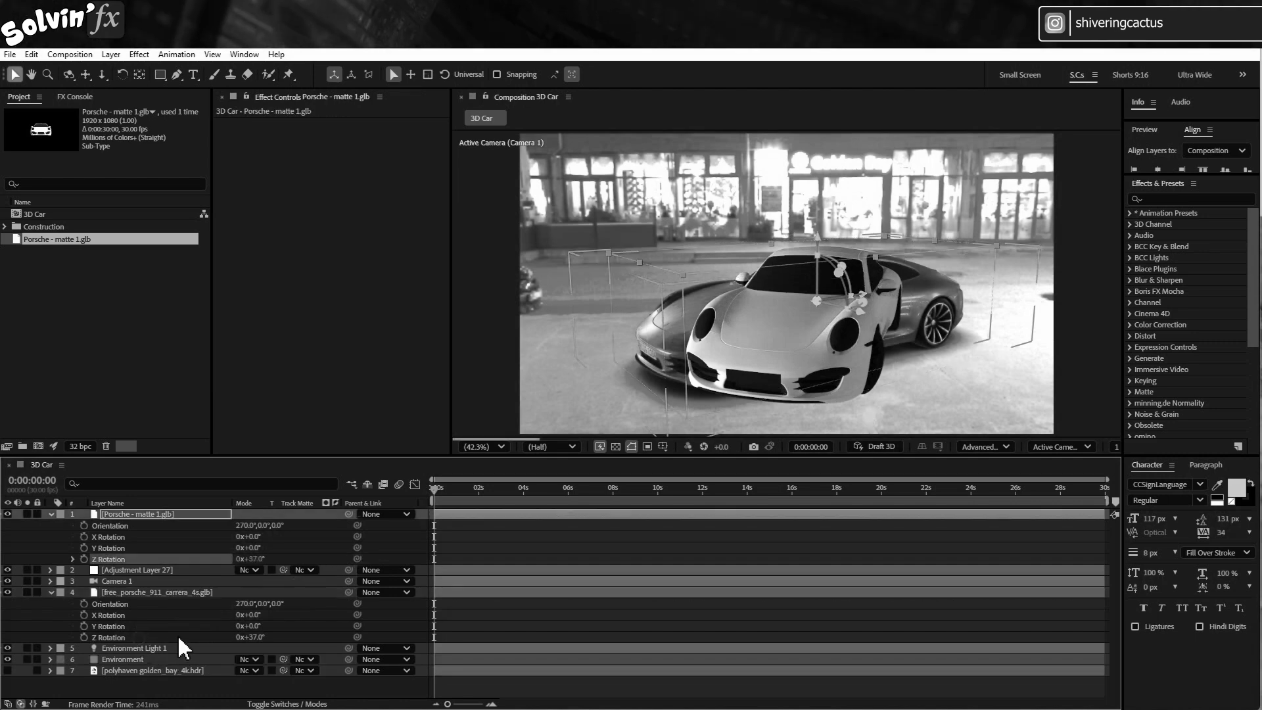
pyautogui.click(50, 514)
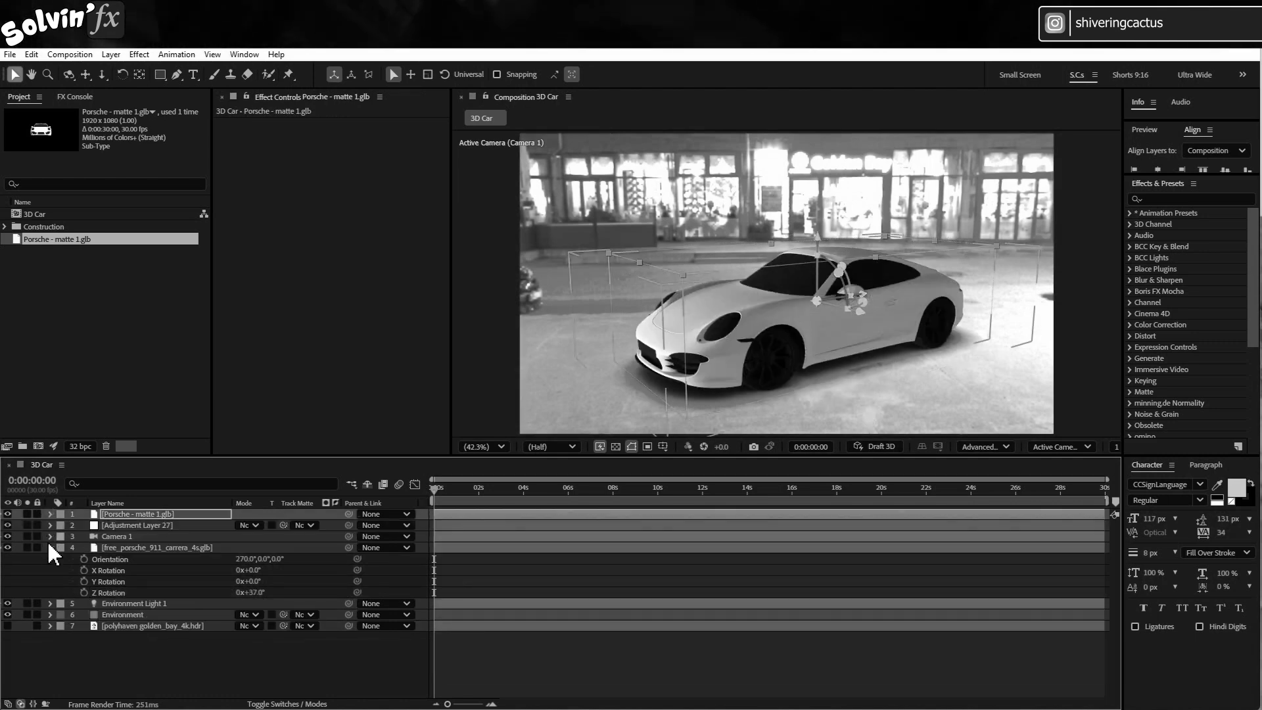
pyautogui.click(49, 547)
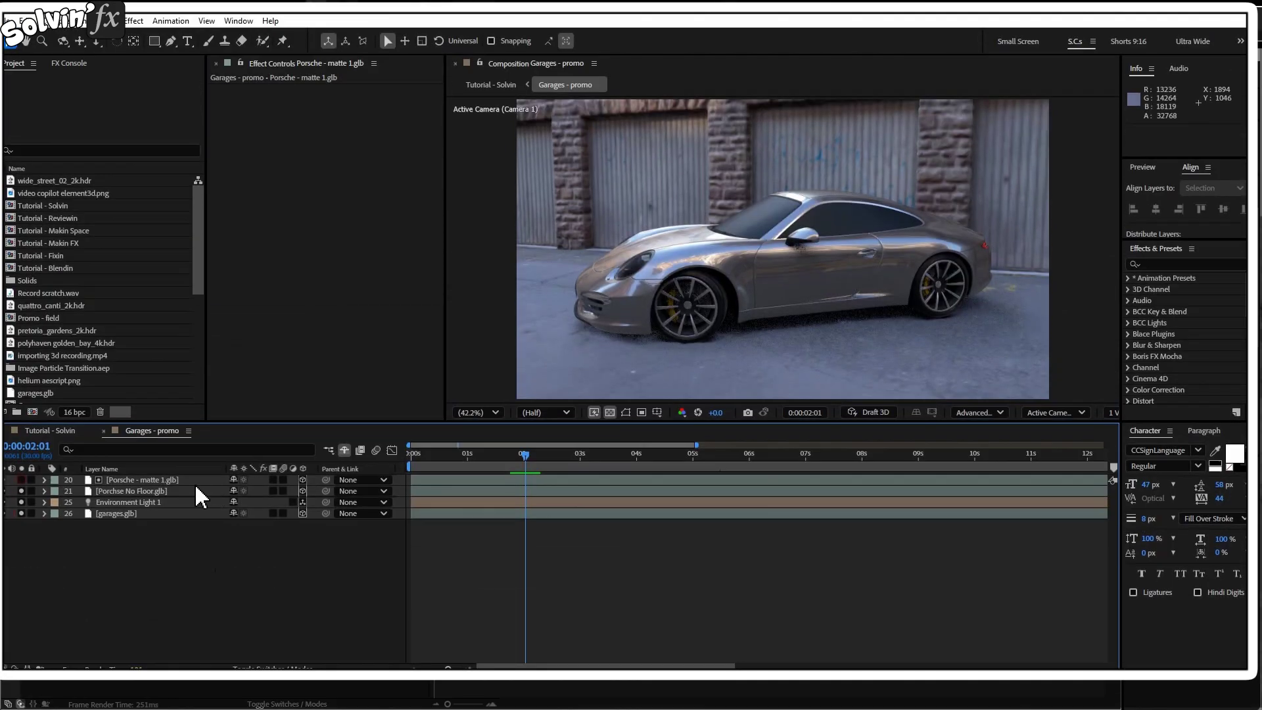
# Step: Show only the matte Porsche, hiding the other car and garage background, and reveal its Compositing Options
pyautogui.click(21, 479)
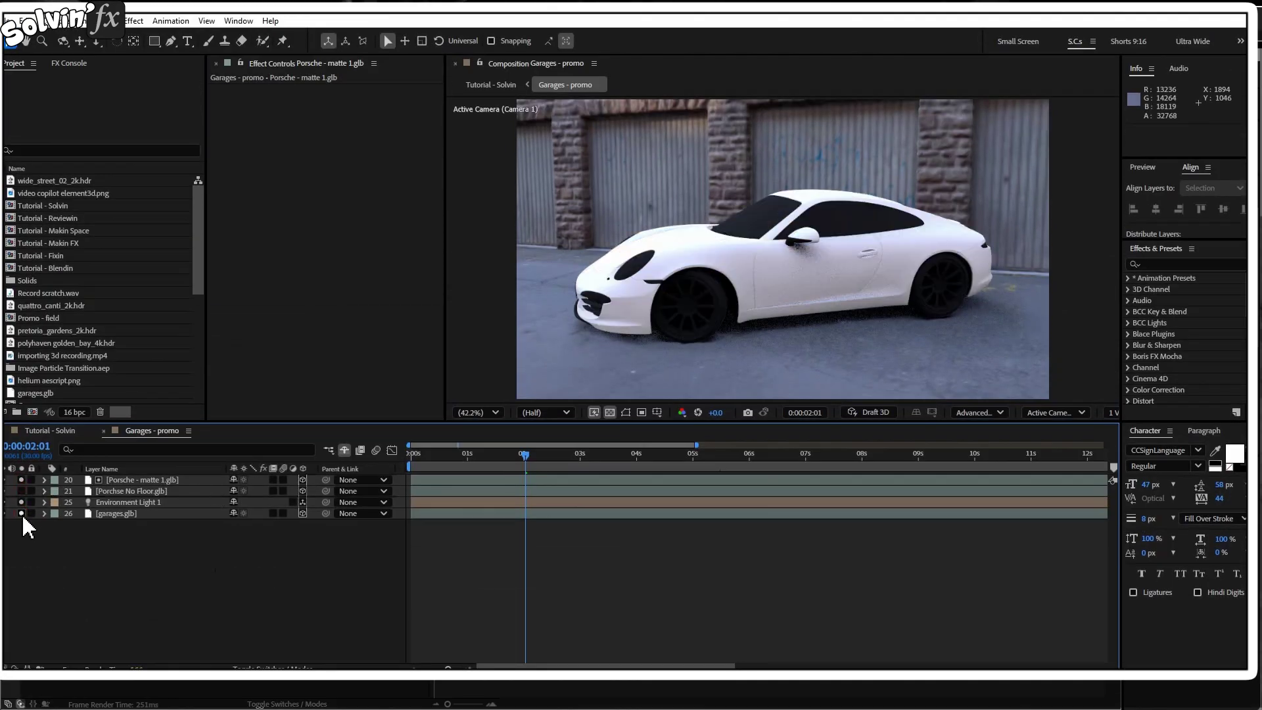
pyautogui.click(20, 512)
pyautogui.click(117, 477)
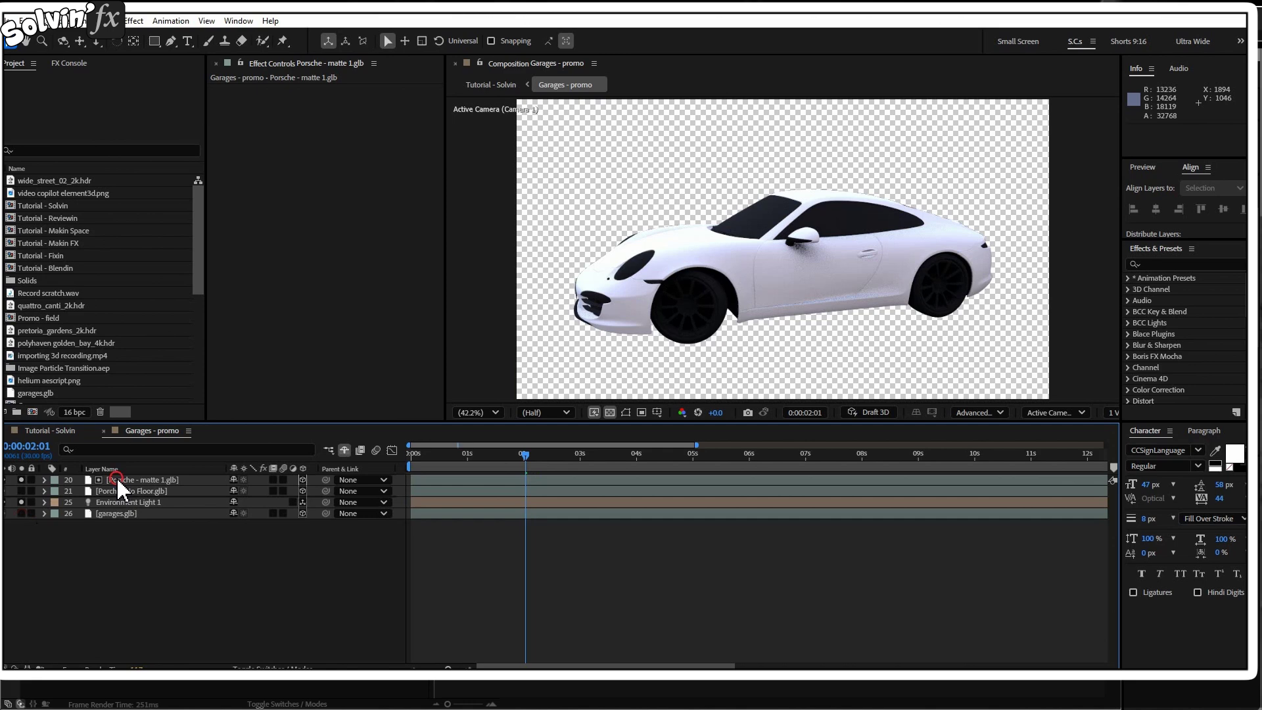
pyautogui.click(45, 480)
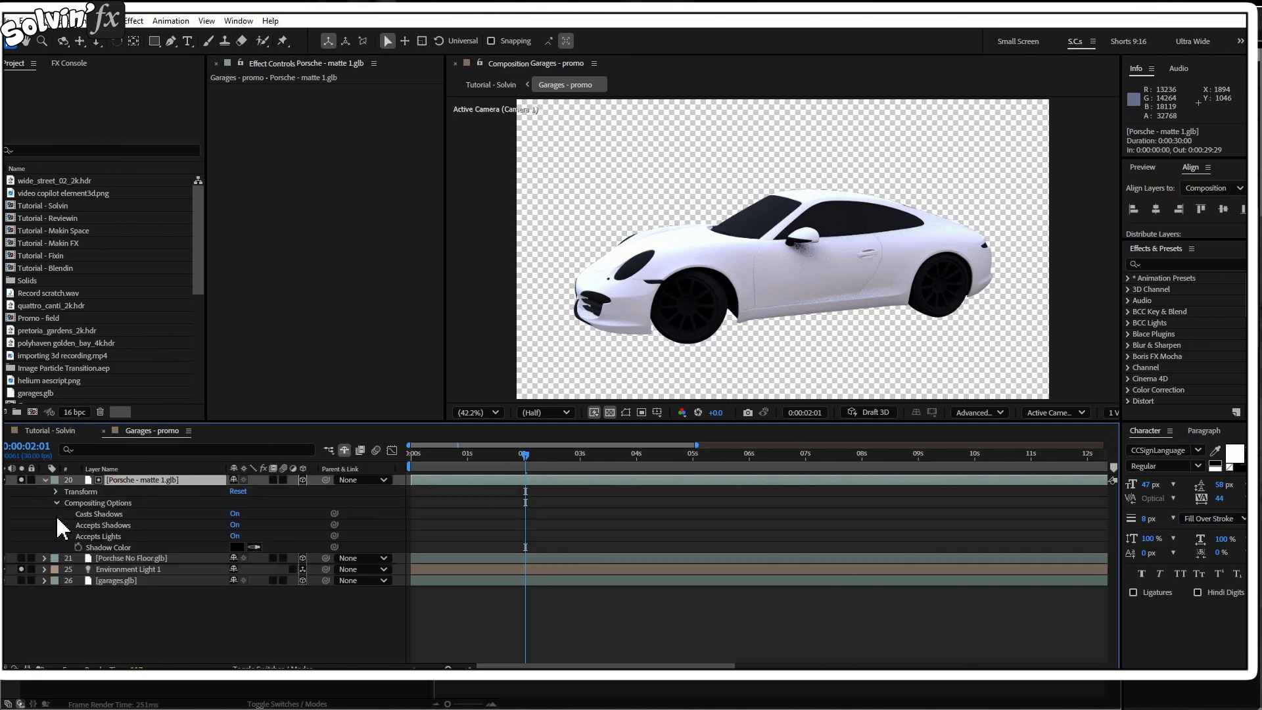
# Step: Set Casts Shadows, Accepts Shadows and Accepts Lights to Off on the matte Porsche
pyautogui.click(235, 514)
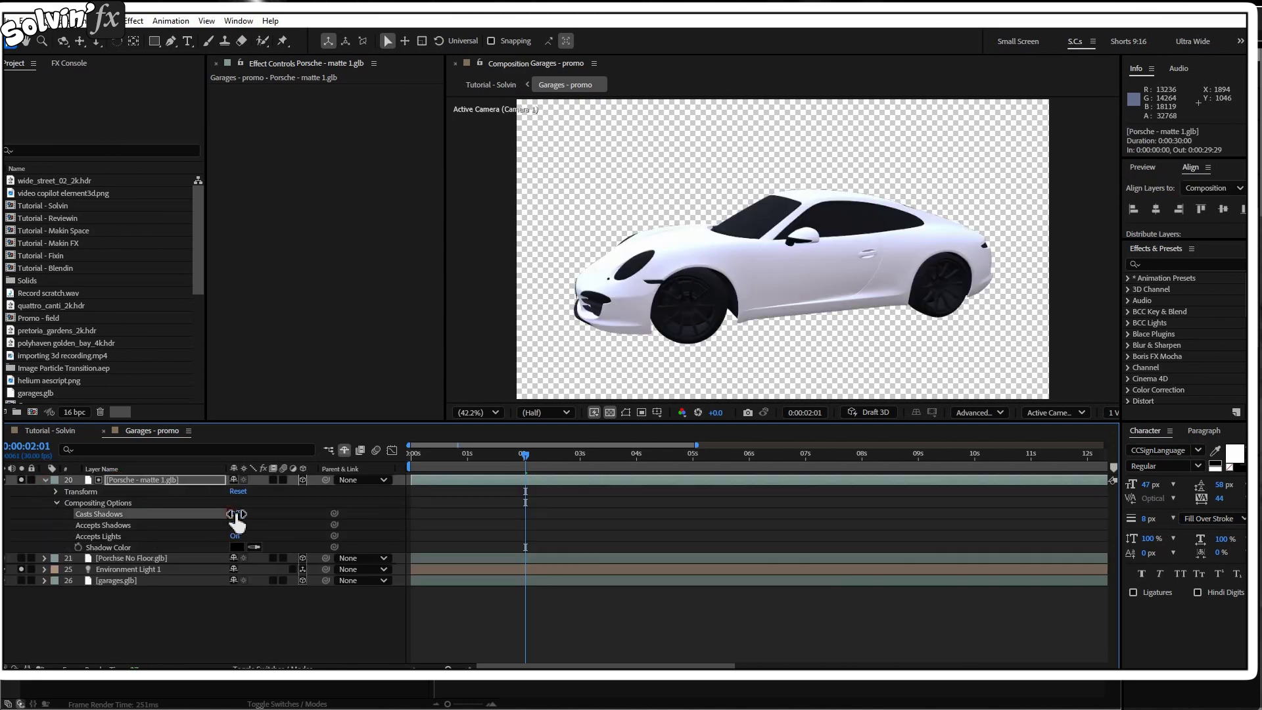
pyautogui.click(237, 526)
pyautogui.click(235, 525)
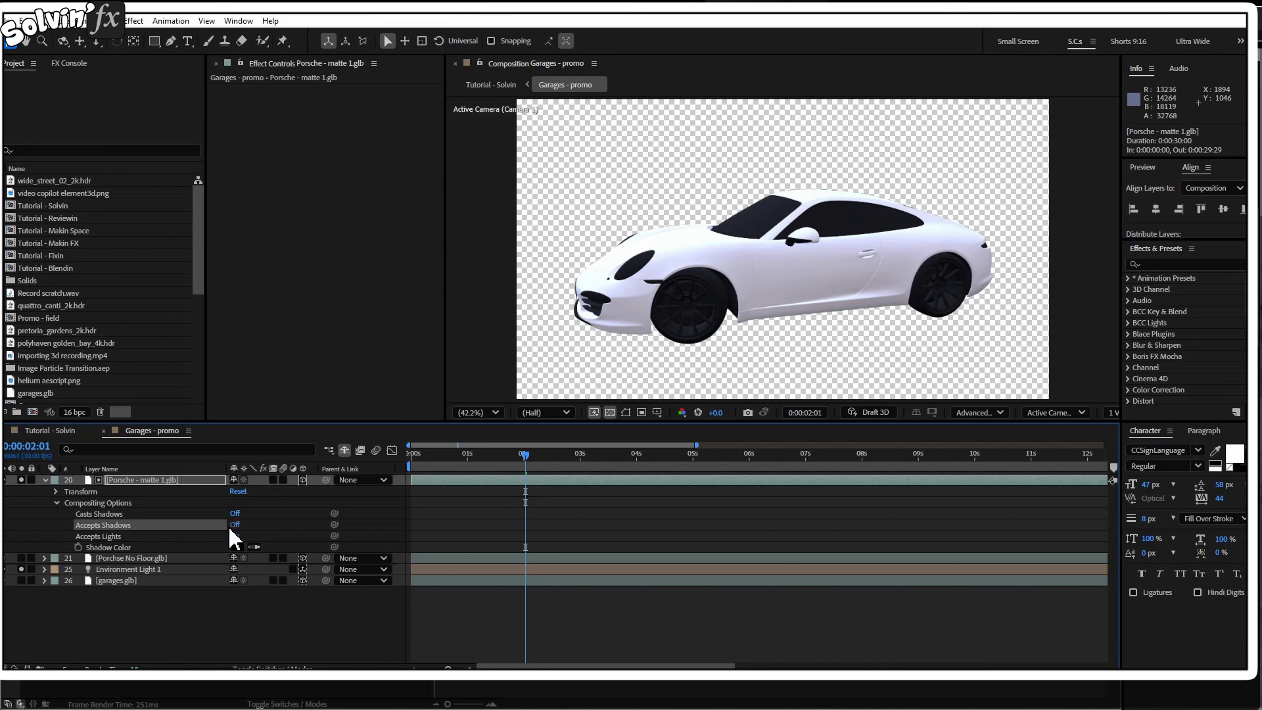
pyautogui.click(239, 538)
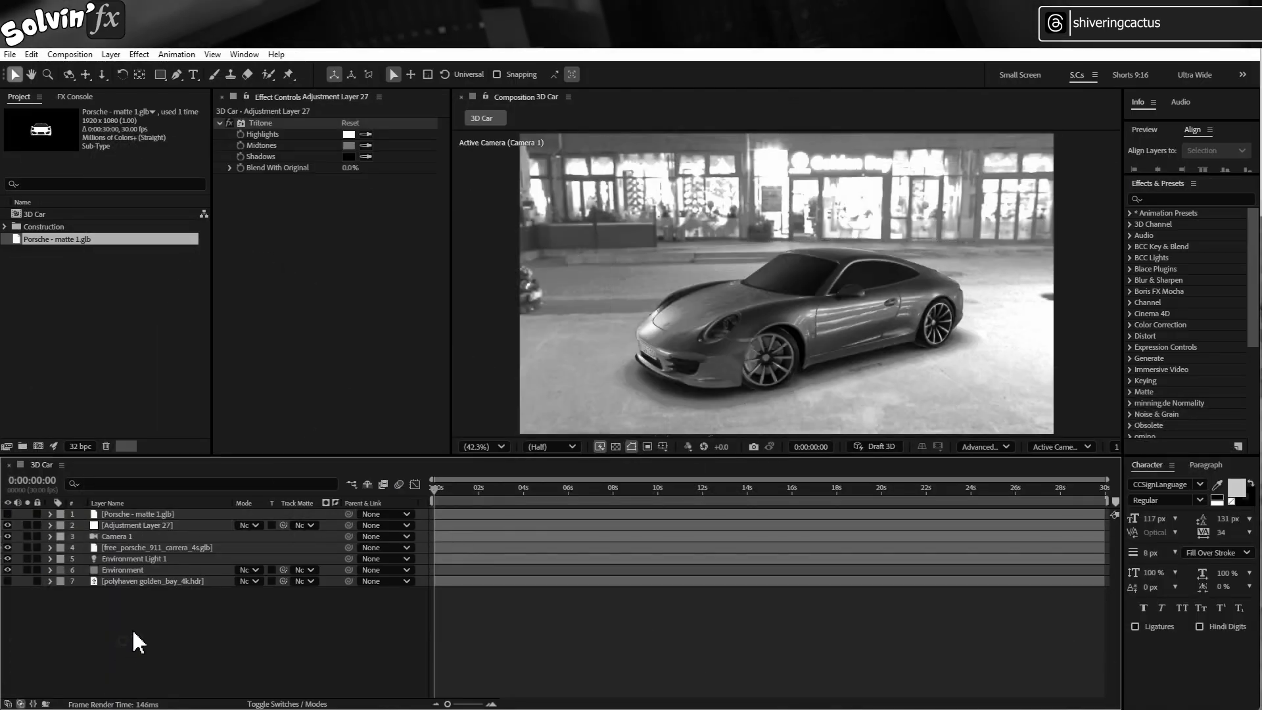
# Step: Set the adjustment layer's Track Matte to 1. Porsche - matte 1.glb as a luma matte
pyautogui.click(304, 526)
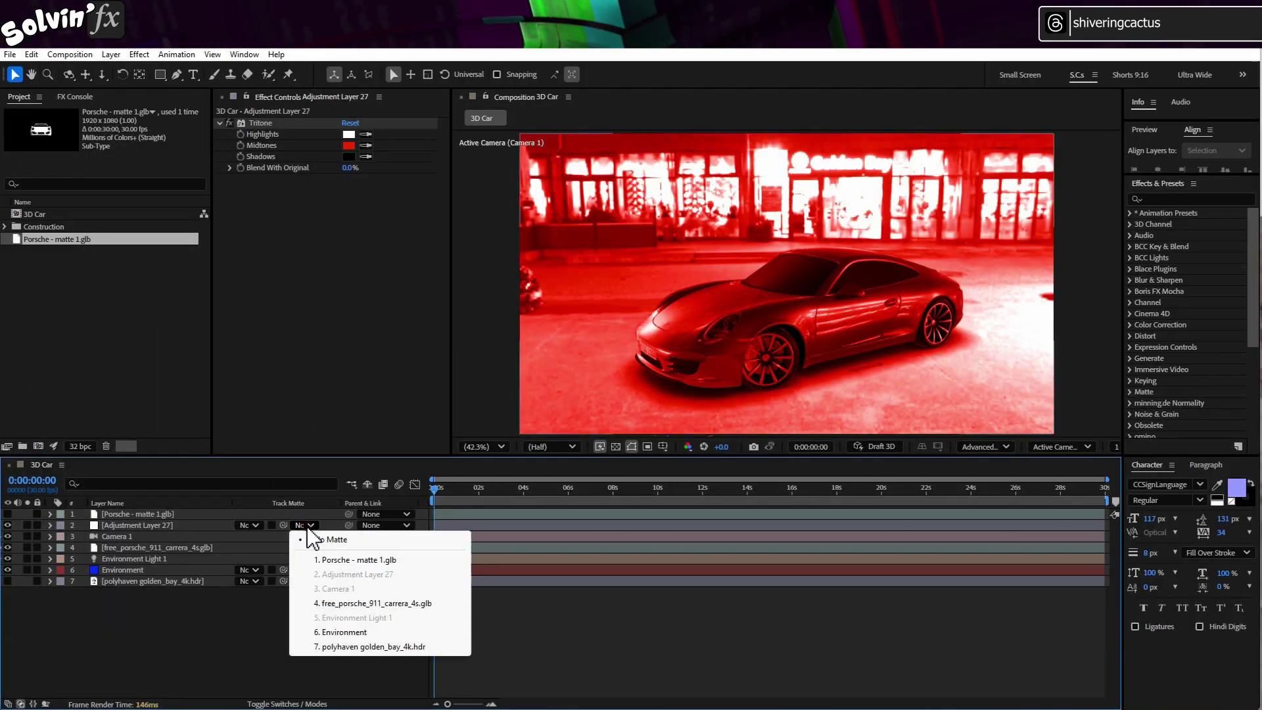
pyautogui.click(375, 562)
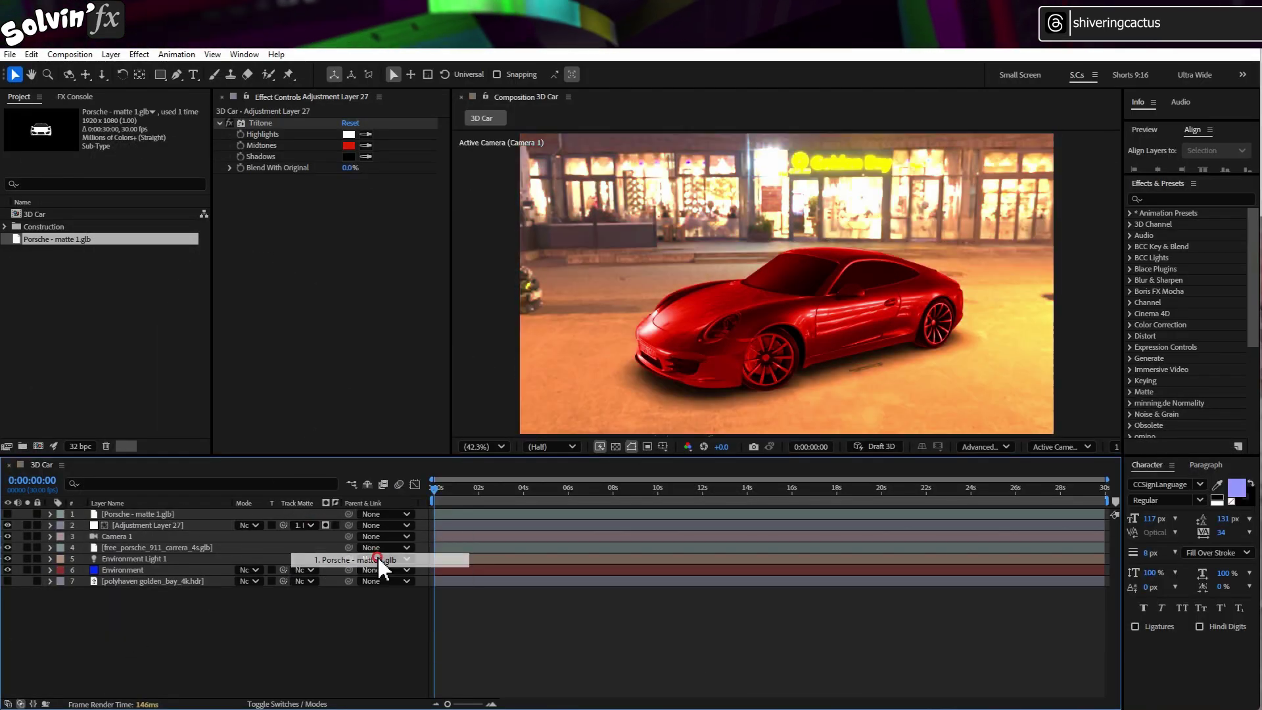
pyautogui.click(325, 526)
pyautogui.scroll(1, 824, 351)
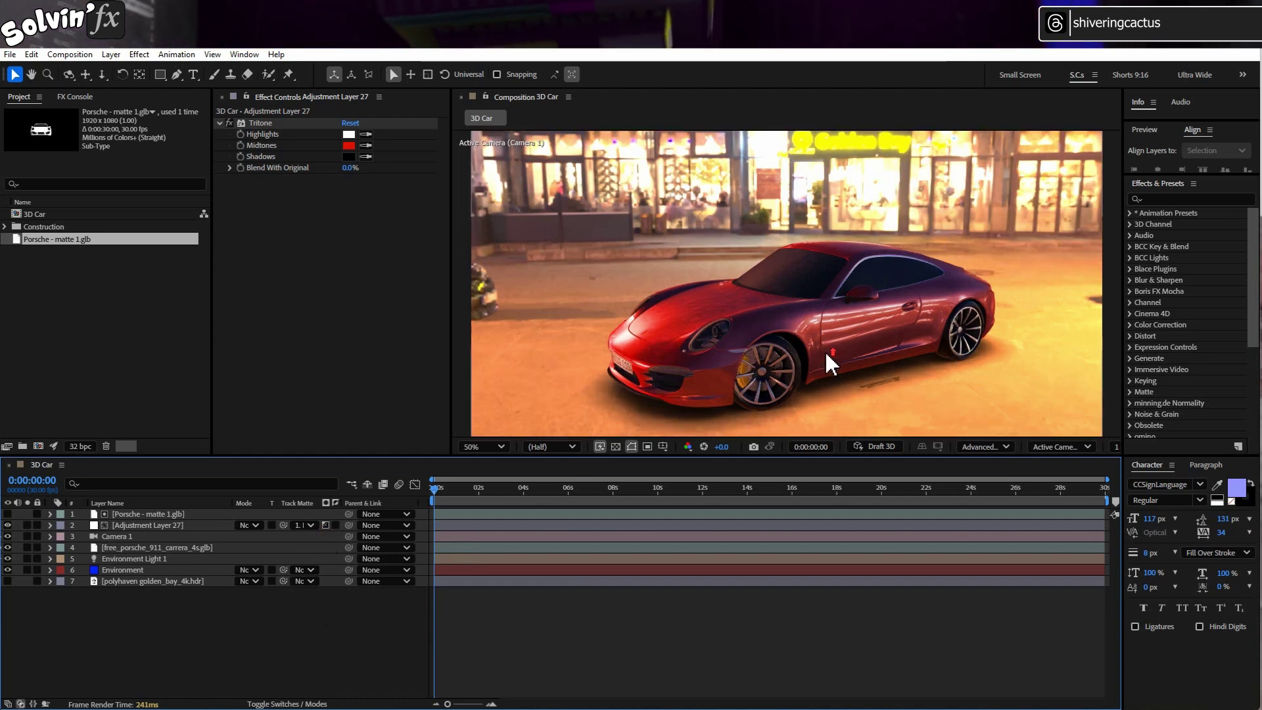
pyautogui.scroll(2, 825, 349)
# Step: Frame the car and show the rotation properties of the original Porsche layer 4
pyautogui.moveTo(826, 345); pyautogui.dragTo(835, 276)
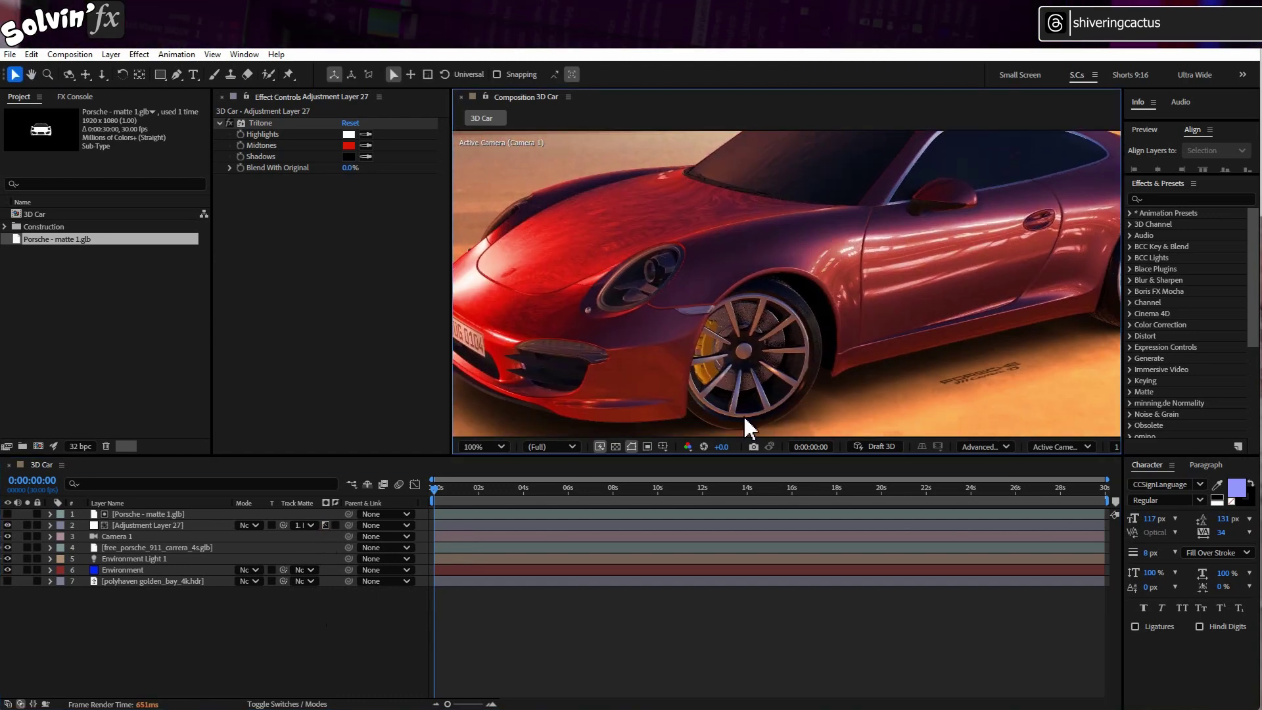
pyautogui.click(158, 549)
pyautogui.press('r')
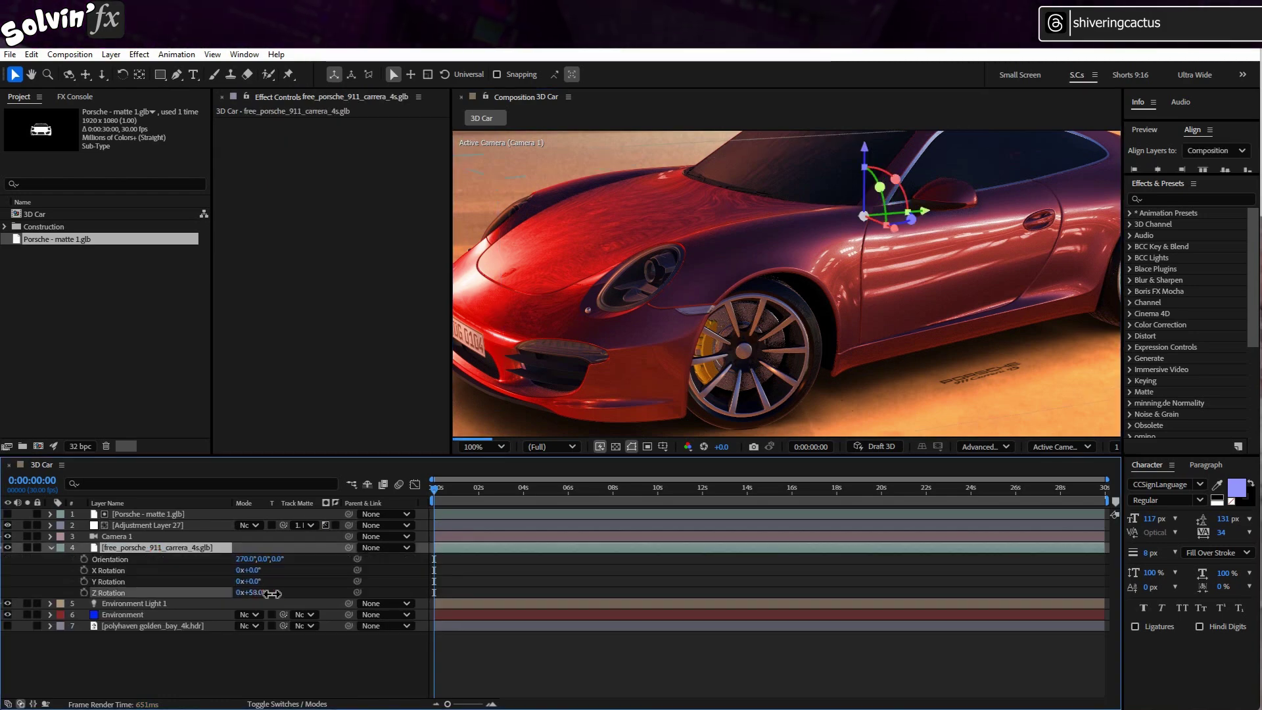